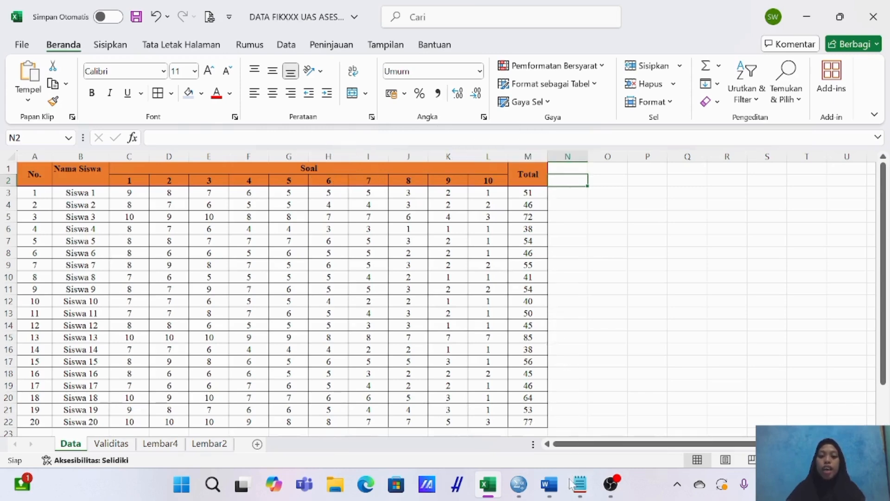
Read the validity test criteria in the Notepad notes and review the student score table with its r tabel and r hitung rows in Excel.
{"action": "left_click", "coordinate": [583, 485]}
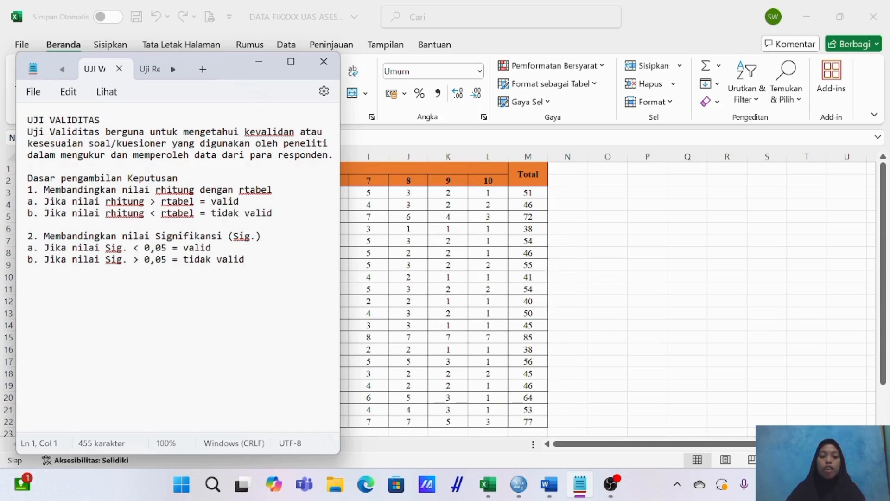
{"action": "left_click", "coordinate": [271, 68]}
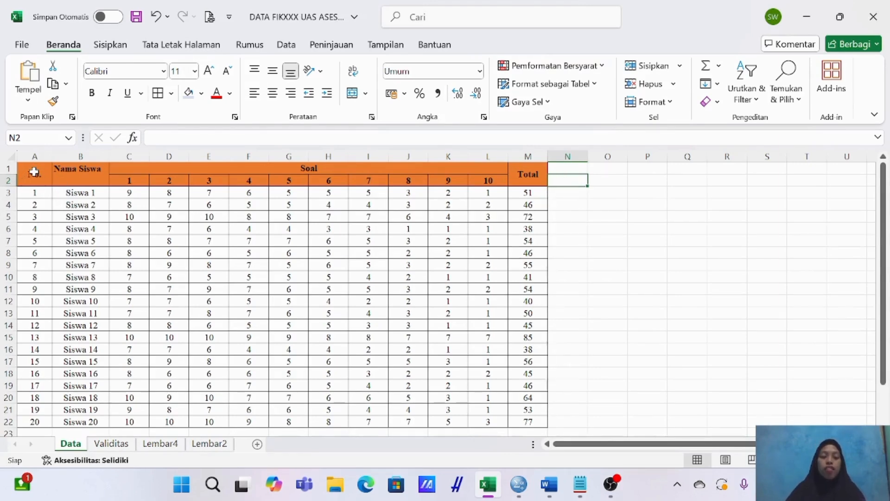
{"action": "left_click_drag", "start_coordinate": [32, 171], "coordinate": [524, 416]}
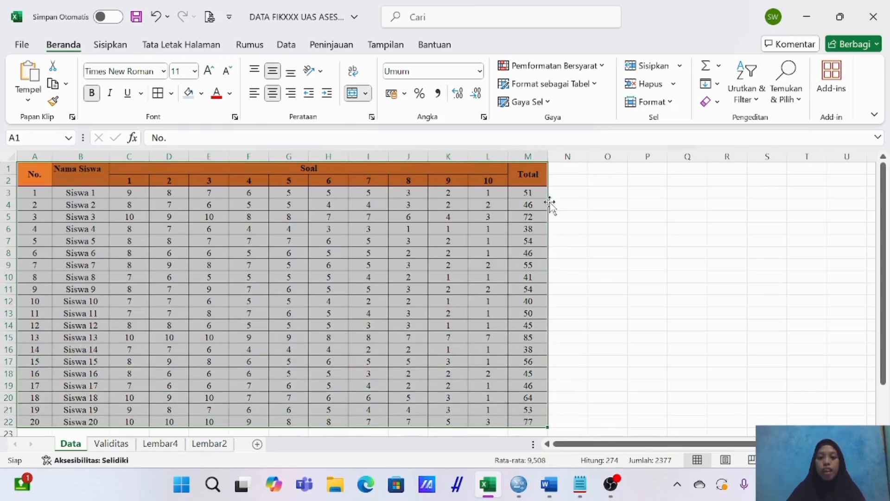
{"action": "left_click", "coordinate": [557, 190]}
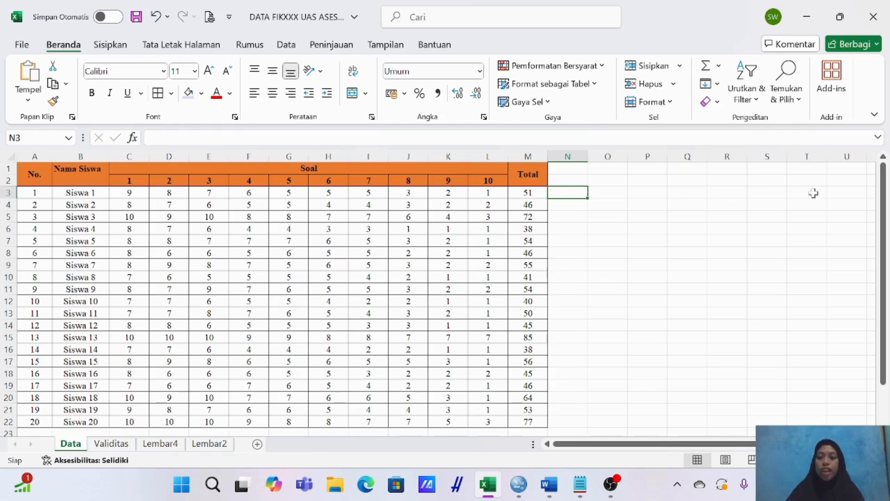
{"action": "left_click_drag", "start_coordinate": [883, 252], "coordinate": [886, 306]}
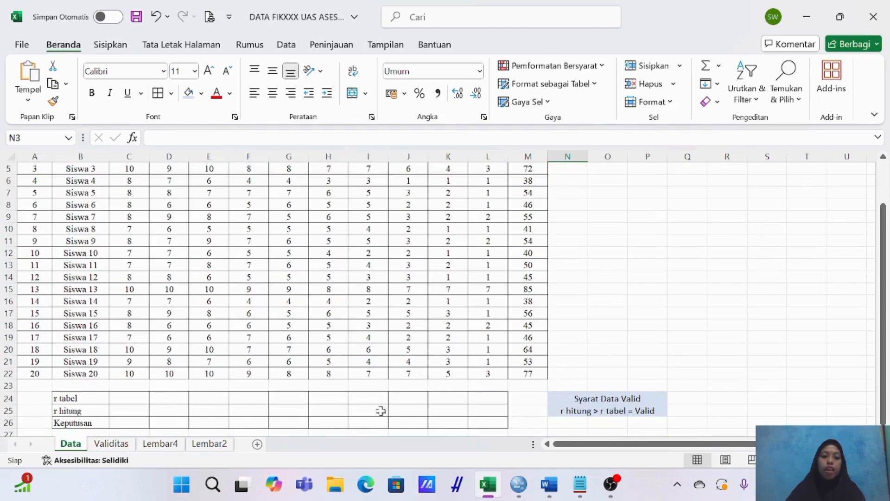
{"action": "left_click", "coordinate": [86, 397]}
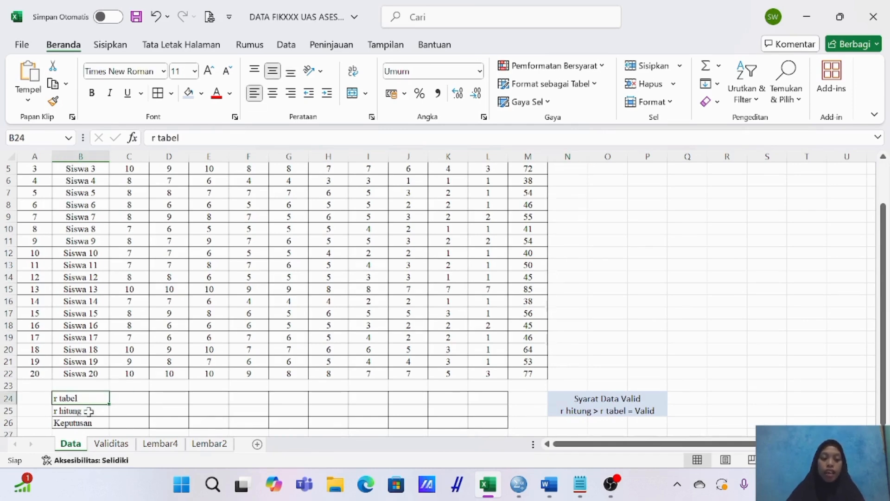
{"action": "left_click", "coordinate": [88, 411]}
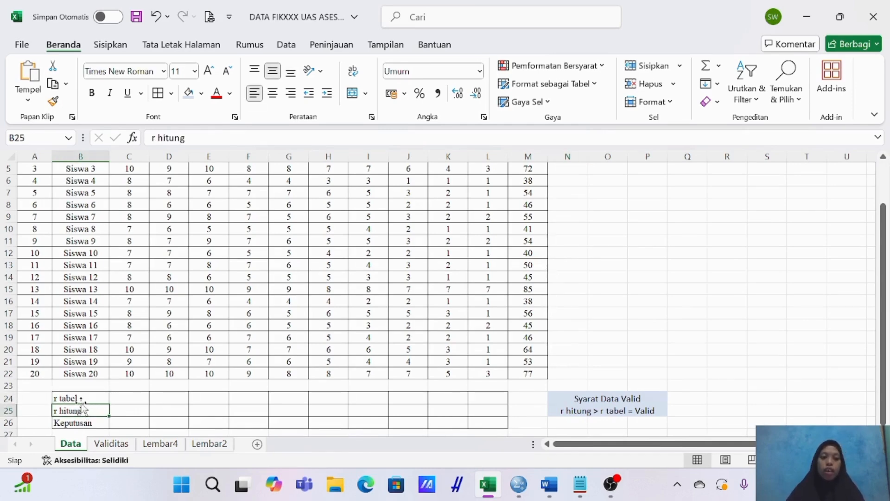
{"action": "scroll", "coordinate": [31, 322], "scroll_direction": "up", "scroll_amount": 2}
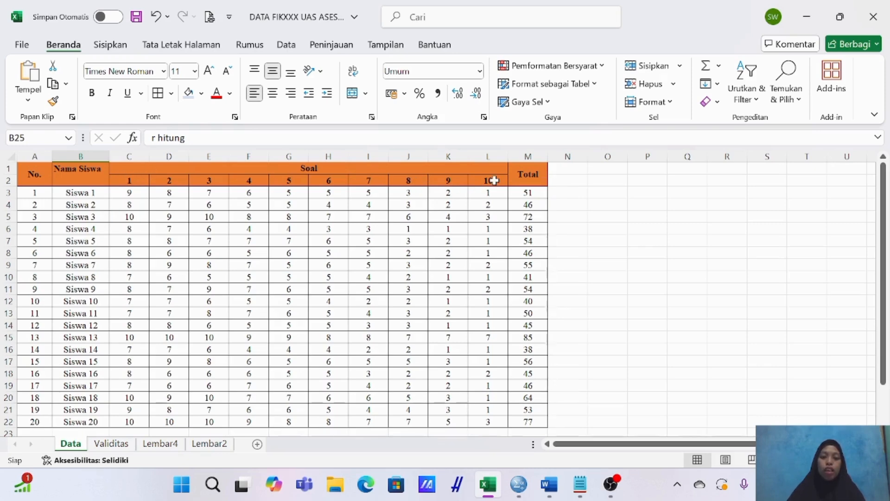
{"action": "scroll", "coordinate": [148, 325], "scroll_direction": "down", "scroll_amount": 1}
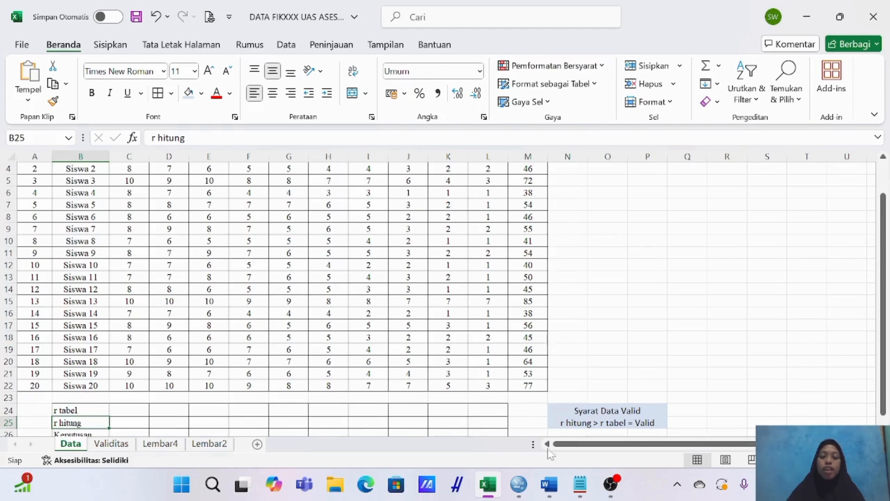
Switch to the r tabel distribution document in Word and look up the 5% significance value for N = 20.
{"action": "left_click", "coordinate": [549, 484]}
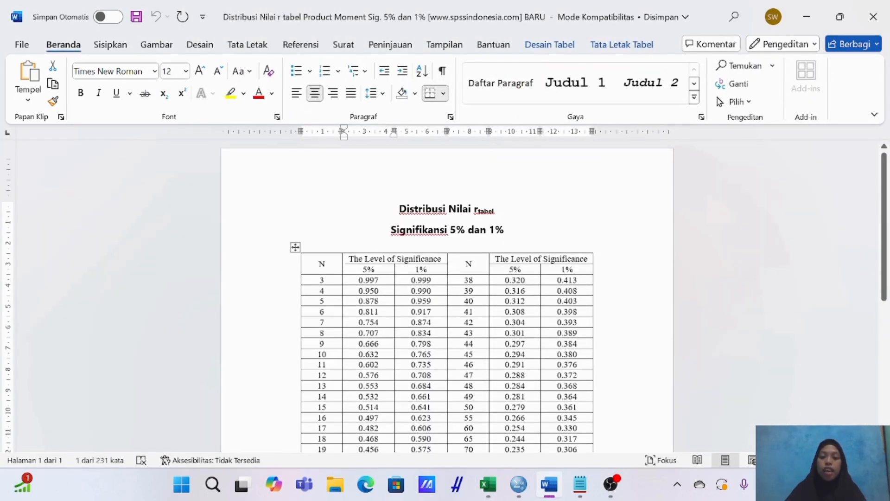
{"action": "scroll", "coordinate": [548, 292], "scroll_direction": "down", "scroll_amount": 5}
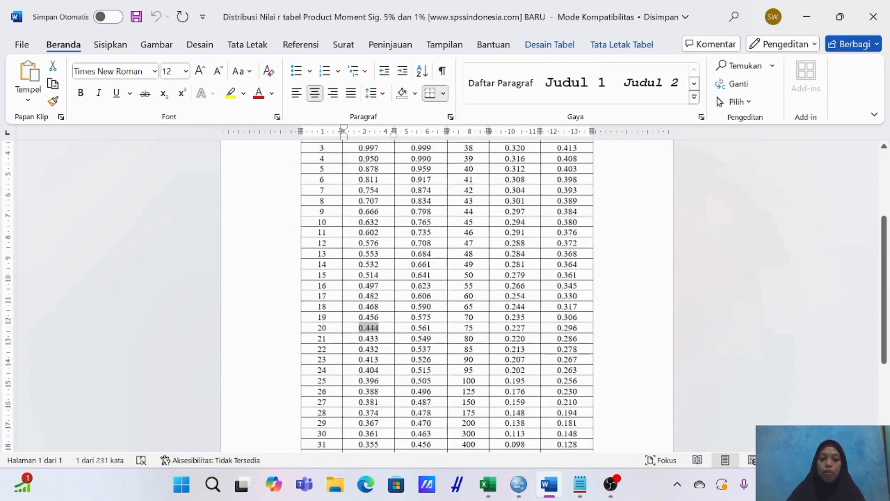
{"action": "left_click_drag", "start_coordinate": [317, 327], "coordinate": [327, 328]}
{"action": "scroll", "coordinate": [447, 296], "scroll_direction": "up", "scroll_amount": 1}
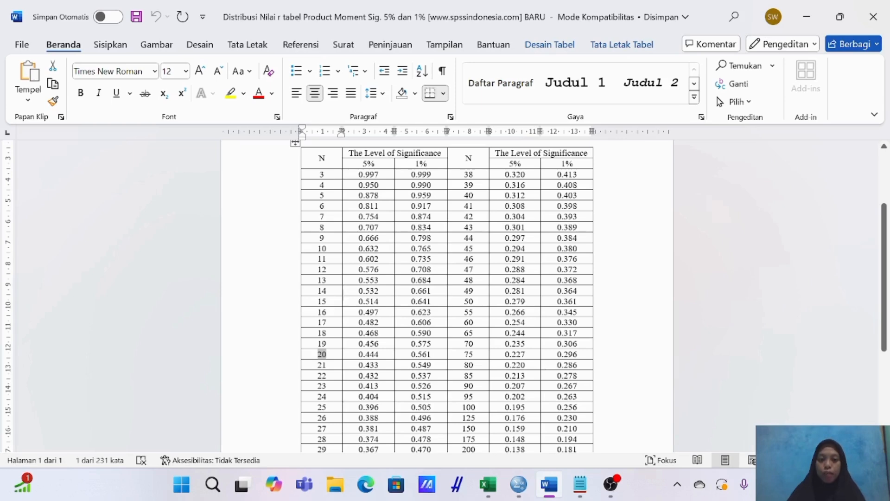
{"action": "left_click", "coordinate": [806, 17]}
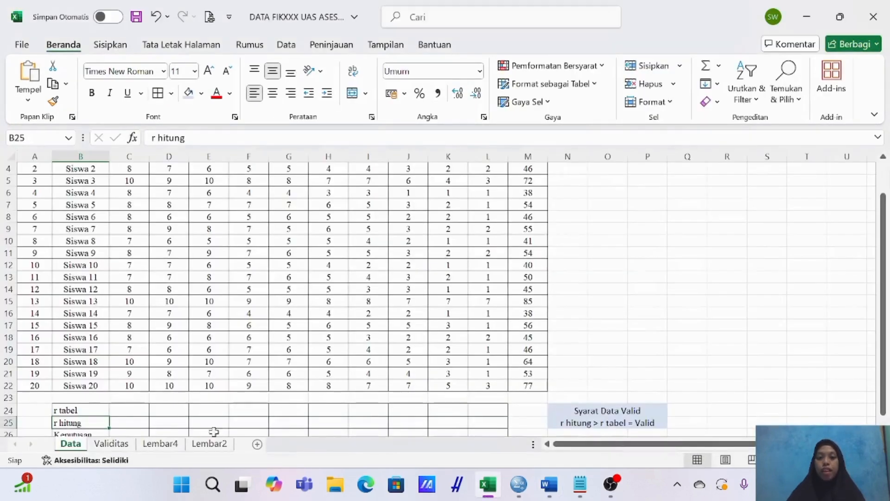
In the Excel Data sheet, enter 0,444 as the r tabel value in C24 and fill it across to L24.
{"action": "left_click", "coordinate": [138, 407]}
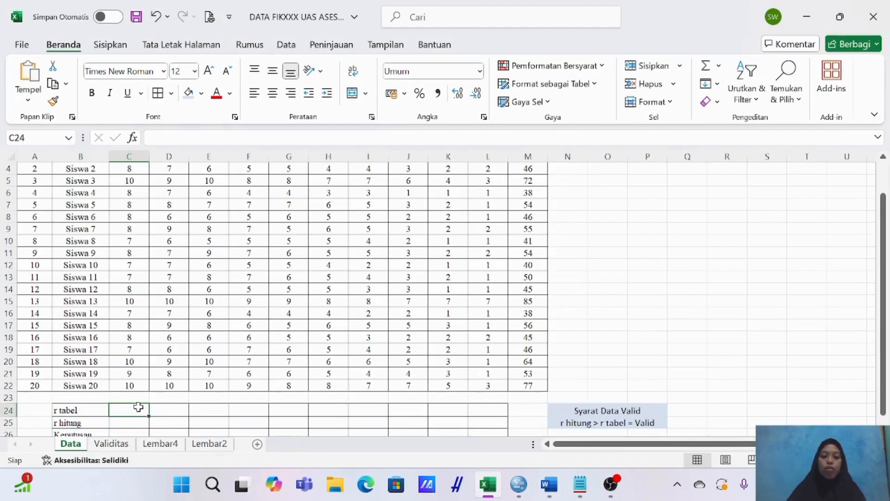
{"action": "type", "text": "0,"}
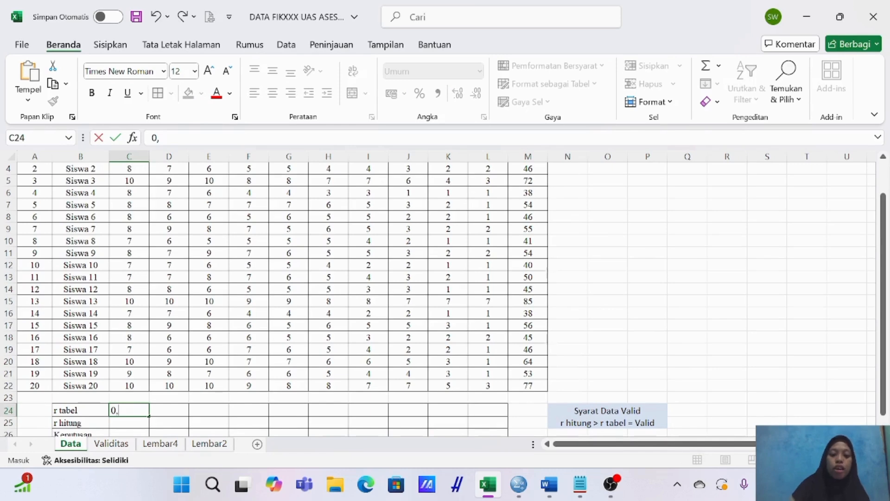
{"action": "type", "text": "444"}
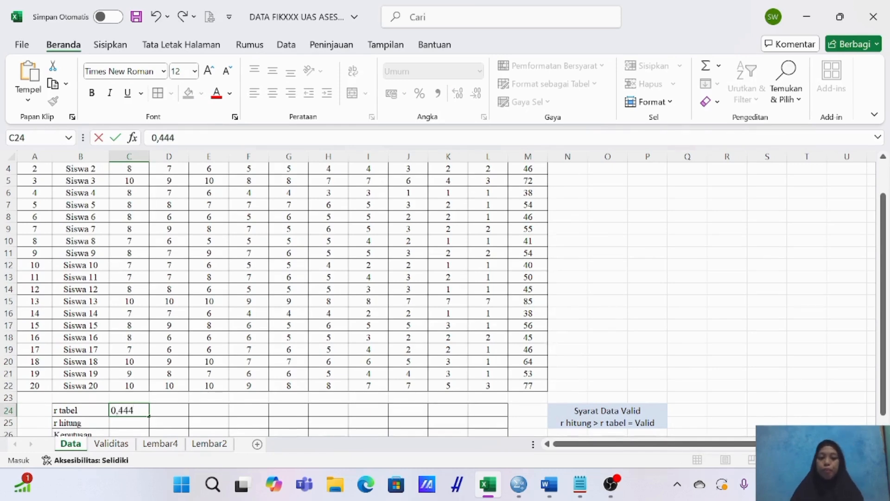
{"action": "left_click", "coordinate": [176, 411]}
{"action": "left_click", "coordinate": [136, 411]}
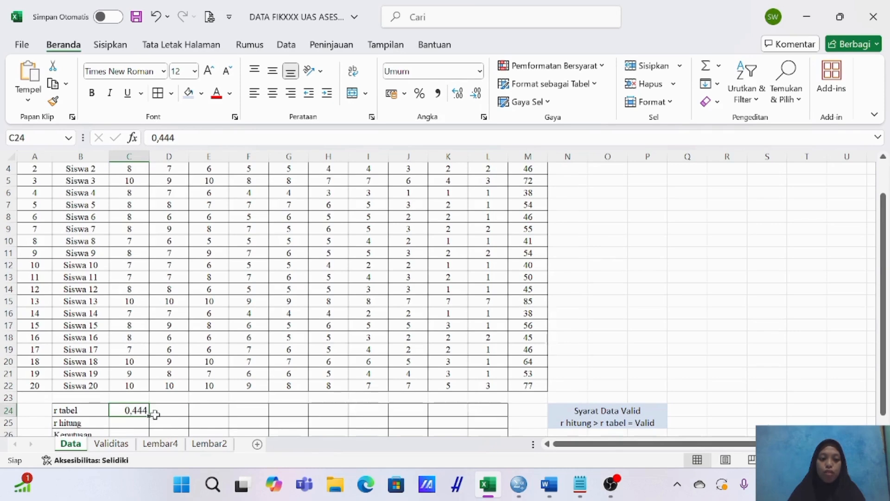
{"action": "left_click_drag", "start_coordinate": [151, 417], "coordinate": [493, 412]}
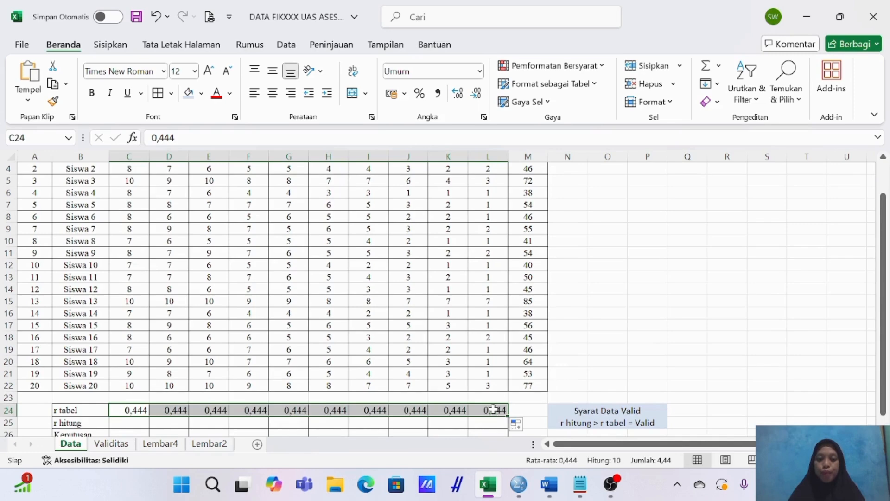
Start a PEARSON formula in the r hitung cell C25 with the question 1 scores C3:C22 as the first array.
{"action": "scroll", "coordinate": [326, 378], "scroll_direction": "down", "scroll_amount": 1}
{"action": "left_click", "coordinate": [139, 387]}
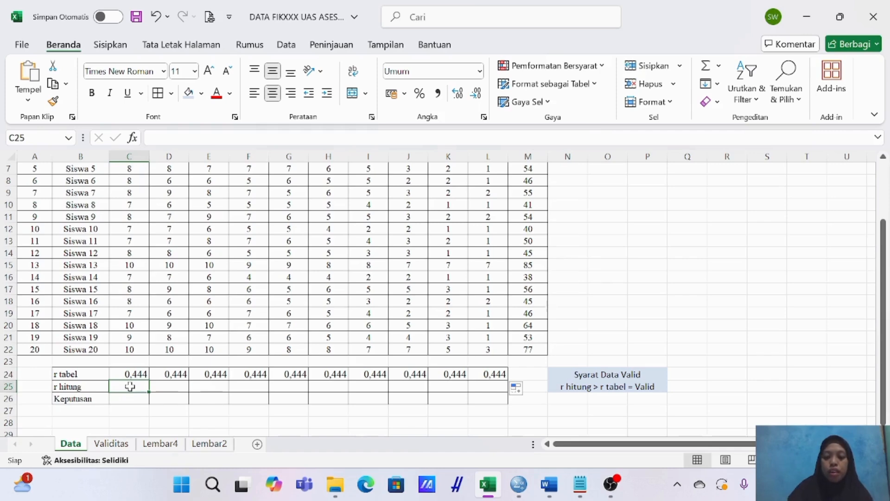
{"action": "type", "text": "="}
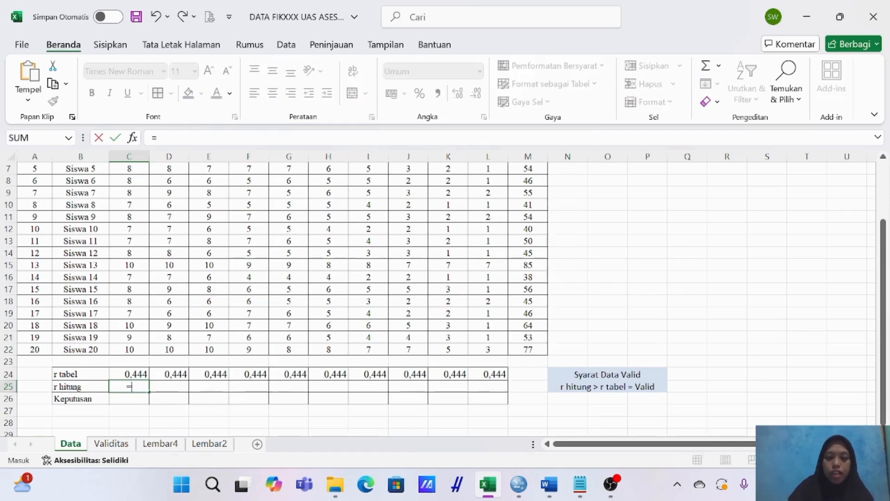
{"action": "type", "text": "PE"}
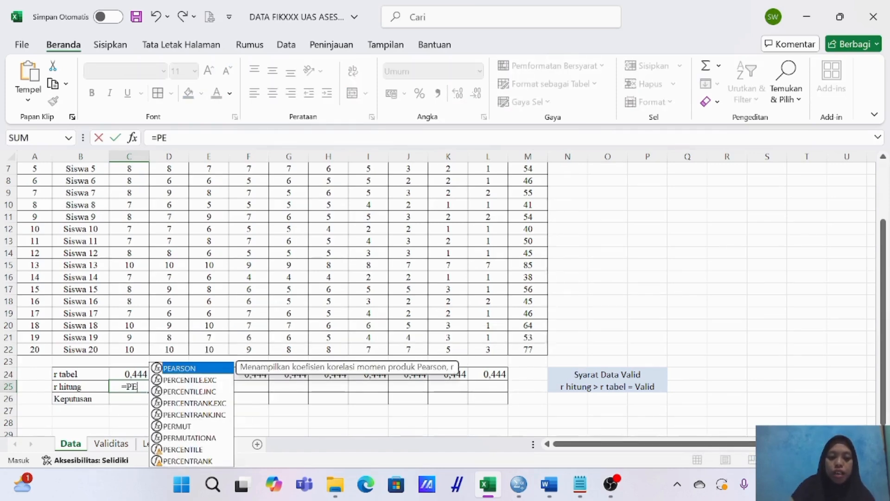
{"action": "type", "text": "arson"}
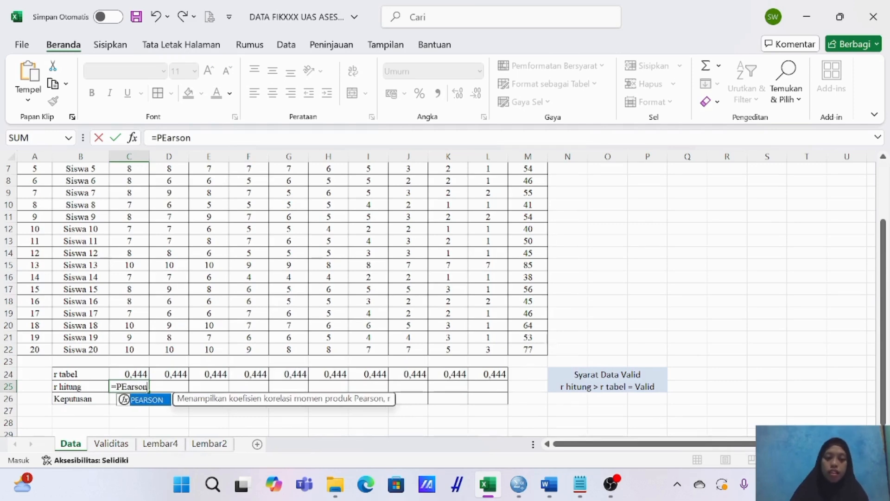
{"action": "double_click", "coordinate": [157, 401]}
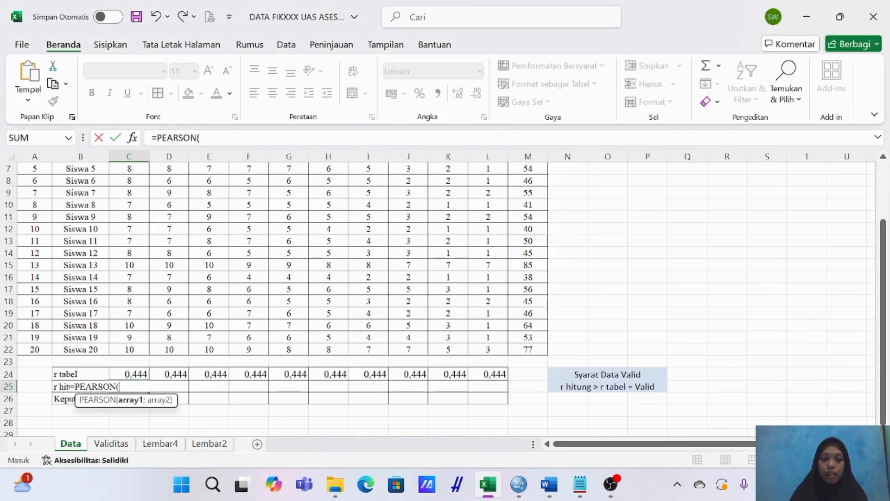
{"action": "scroll", "coordinate": [127, 299], "scroll_direction": "up", "scroll_amount": 2}
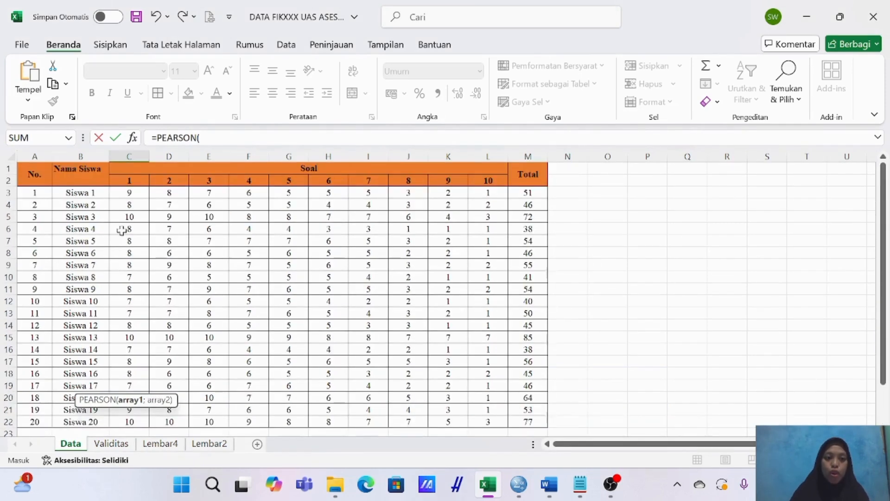
{"action": "left_click_drag", "start_coordinate": [133, 191], "coordinate": [132, 417]}
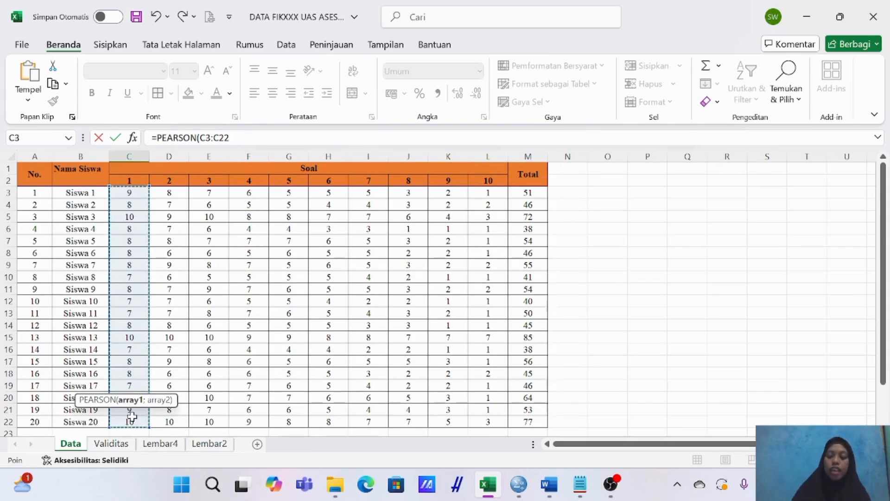
{"action": "scroll", "coordinate": [132, 415], "scroll_direction": "down", "scroll_amount": 2}
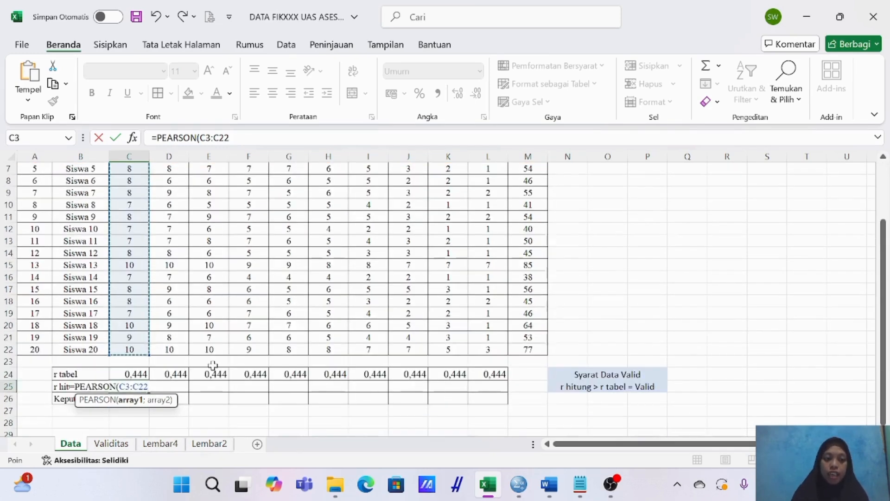
Add the total scores M3:M22 as the second array of the PEARSON formula, separated by a semicolon.
{"action": "type", "text": ";"}
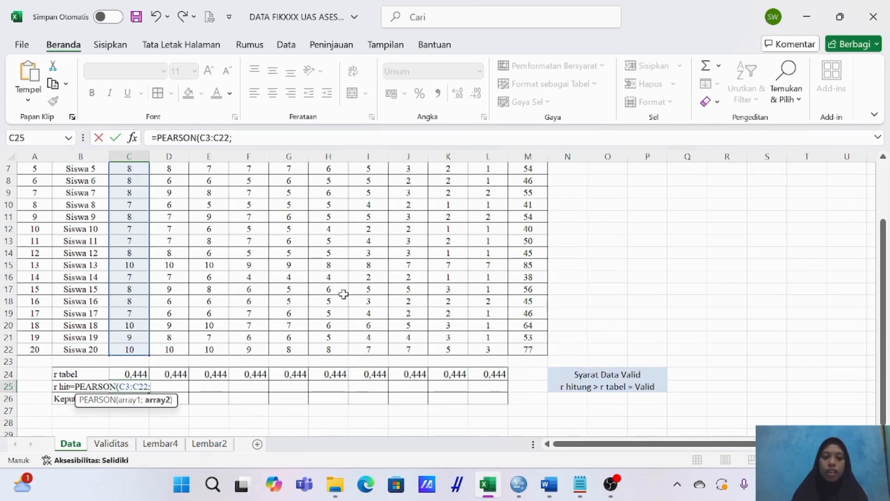
{"action": "scroll", "coordinate": [519, 250], "scroll_direction": "up", "scroll_amount": 2}
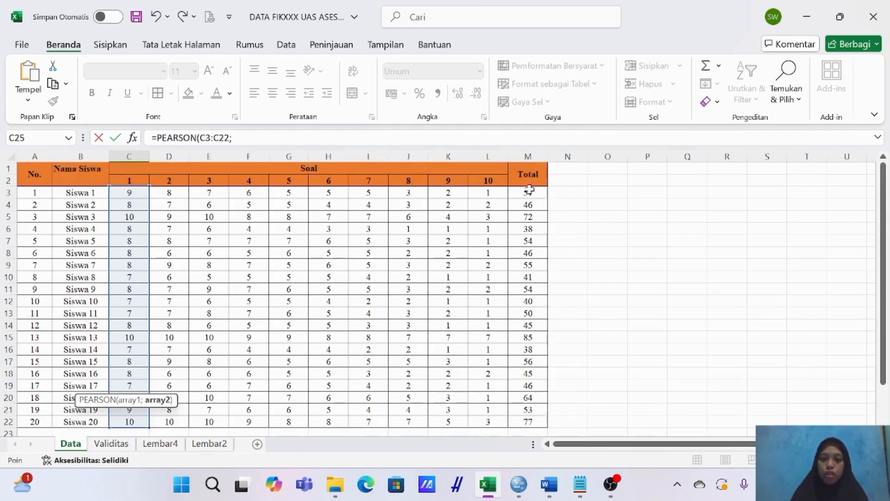
{"action": "left_click_drag", "start_coordinate": [529, 190], "coordinate": [530, 415]}
{"action": "scroll", "coordinate": [180, 387], "scroll_direction": "down", "scroll_amount": 1}
{"action": "scroll", "coordinate": [180, 387], "scroll_direction": "down", "scroll_amount": 1}
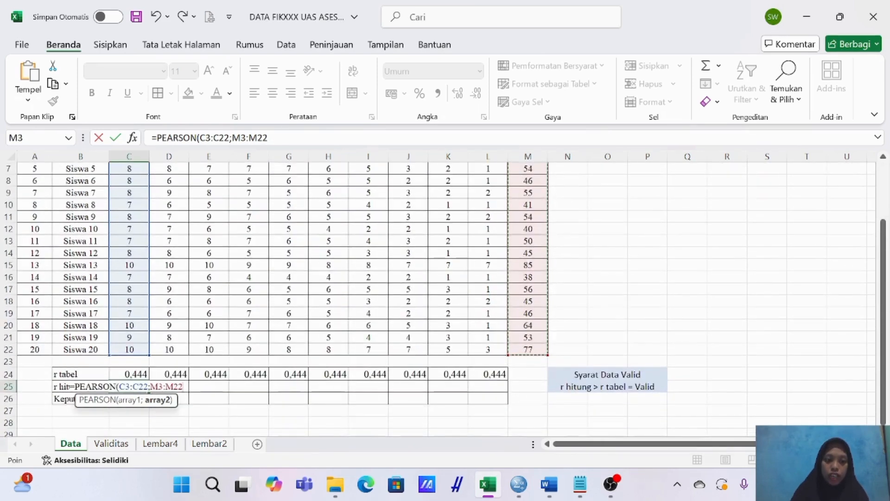
Make the second array absolute as $M$3:$M$22 and complete the PEARSON formula in C25.
{"action": "left_click", "coordinate": [183, 386]}
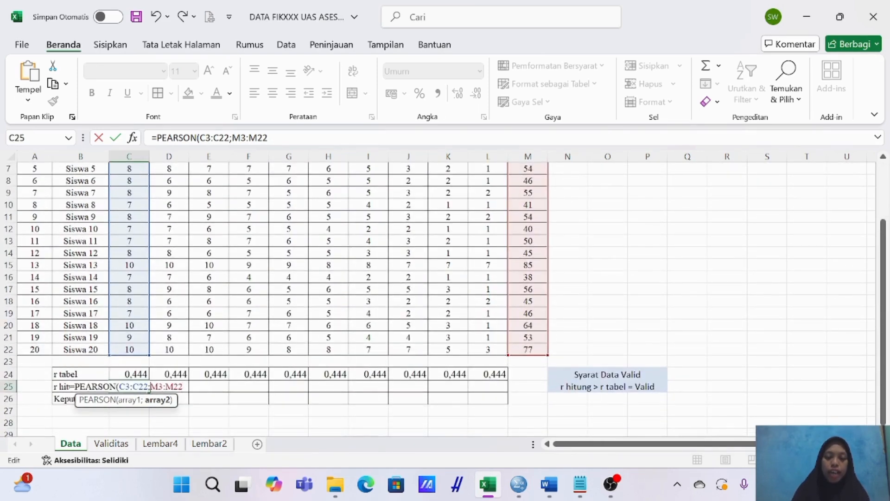
{"action": "type", "text": "$M"}
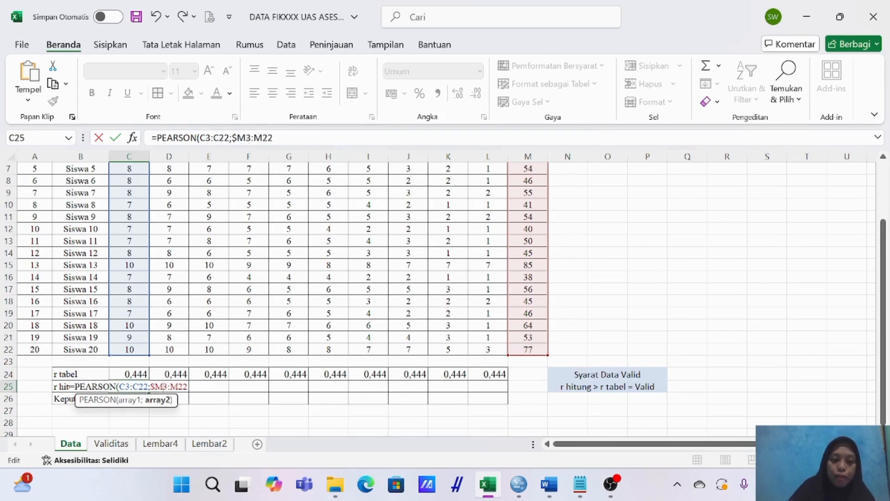
{"action": "type", "text": "$"}
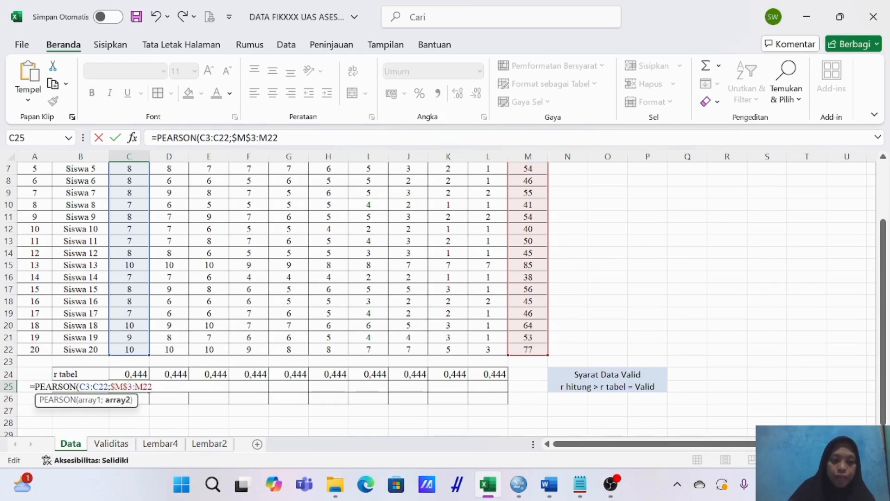
{"action": "key", "text": "Right"}
{"action": "key", "text": "Right"}
{"action": "type", "text": "$M"}
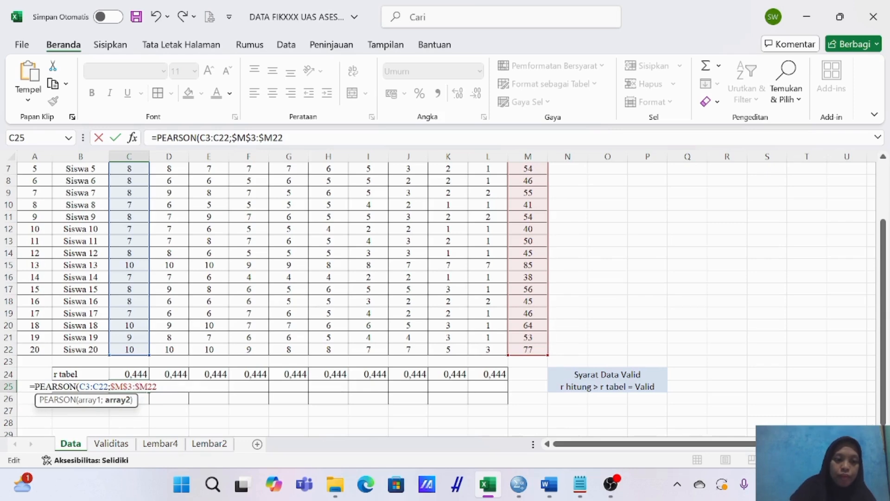
{"action": "type", "text": "$22"}
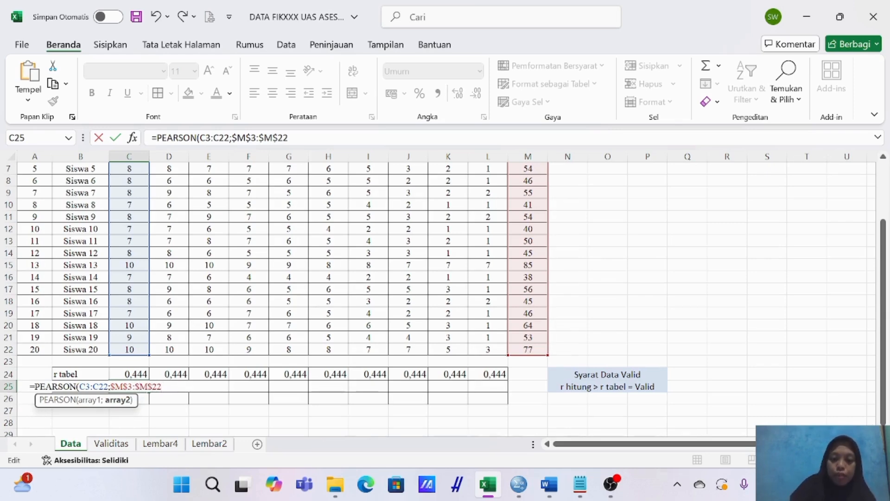
{"action": "type", "text": ")"}
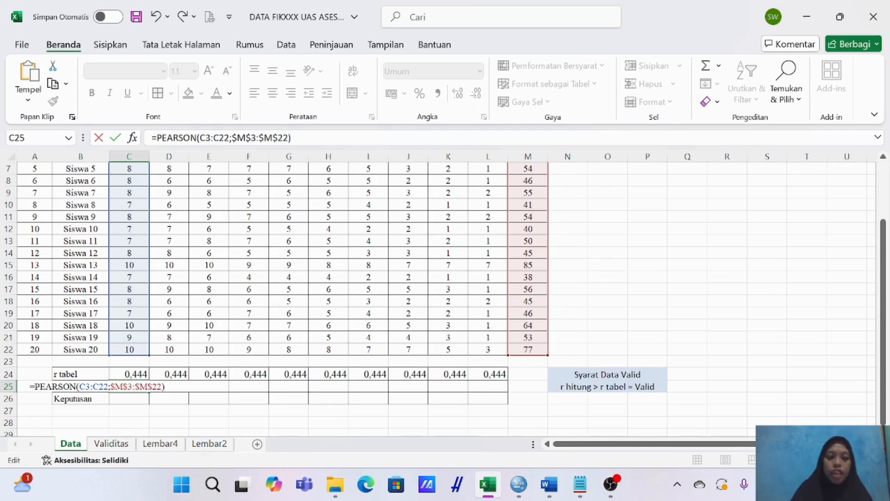
{"action": "key", "text": "Return"}
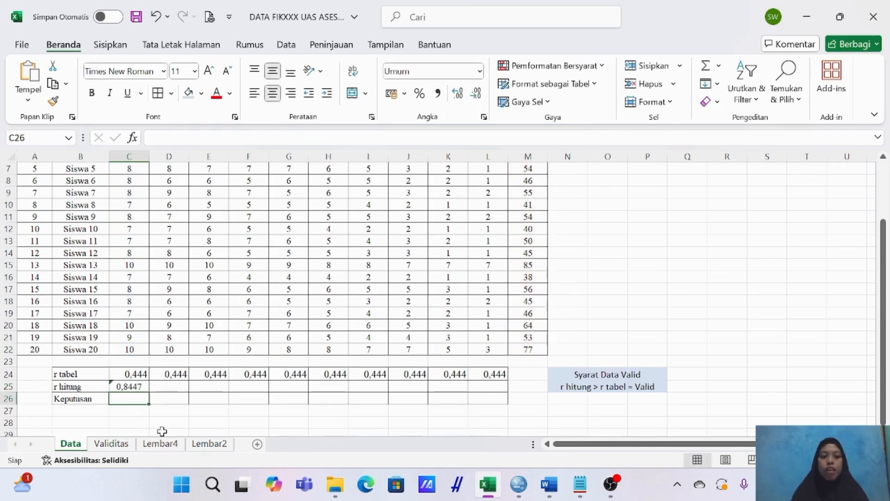
Fill the PEARSON formula from C25 across the r hitung row to L25.
{"action": "left_click", "coordinate": [134, 384]}
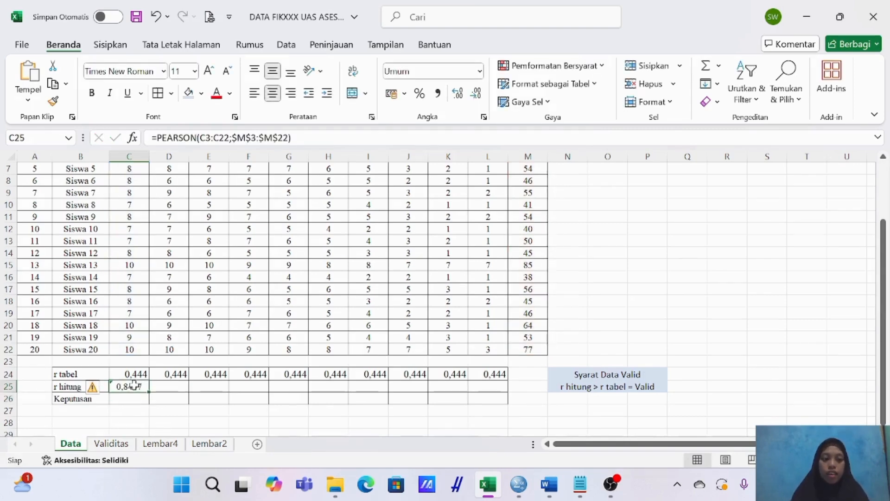
{"action": "scroll", "coordinate": [134, 271], "scroll_direction": "up", "scroll_amount": 2}
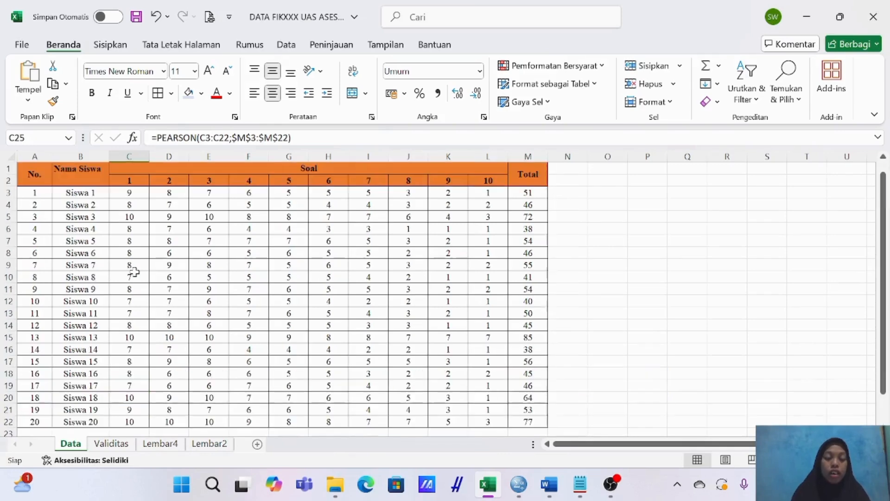
{"action": "scroll", "coordinate": [134, 271], "scroll_direction": "down", "scroll_amount": 2}
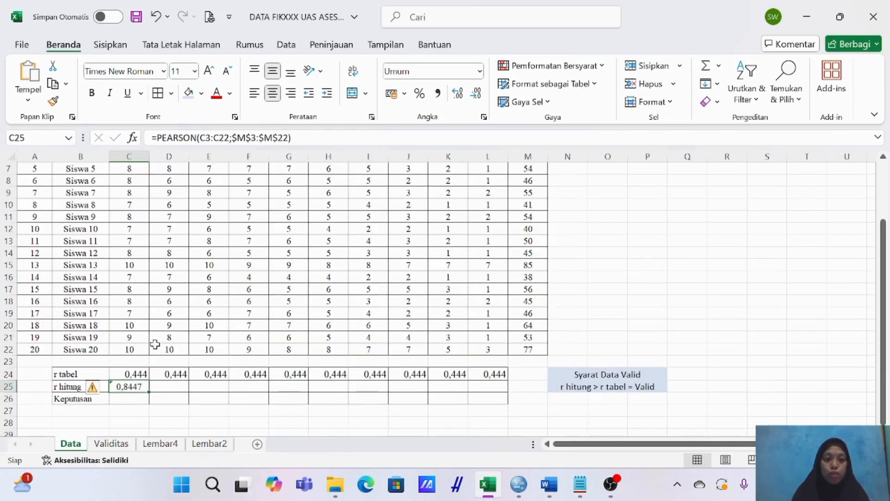
{"action": "scroll", "coordinate": [151, 348], "scroll_direction": "up", "scroll_amount": 1}
{"action": "scroll", "coordinate": [153, 361], "scroll_direction": "down", "scroll_amount": 1}
{"action": "left_click_drag", "start_coordinate": [149, 393], "coordinate": [496, 393]}
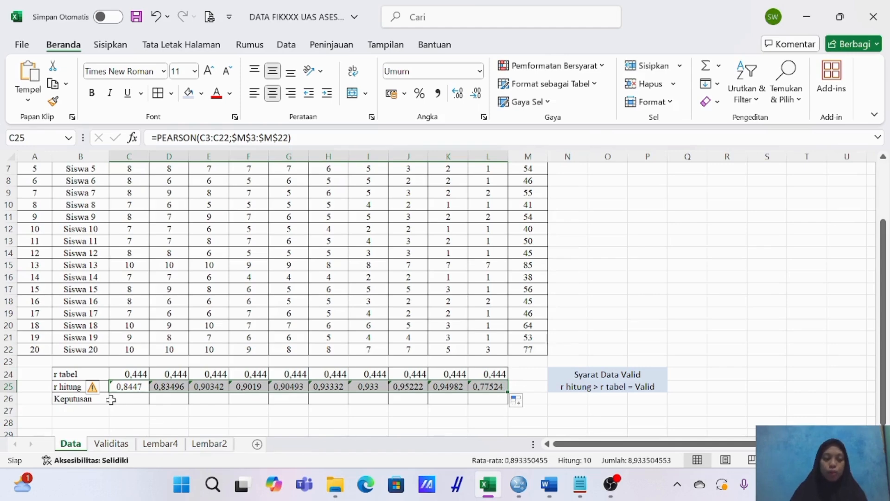
Select the Keputusan cell C26 for question 1 and review the question scores together with the r tabel and r hitung rows.
{"action": "left_click", "coordinate": [138, 398]}
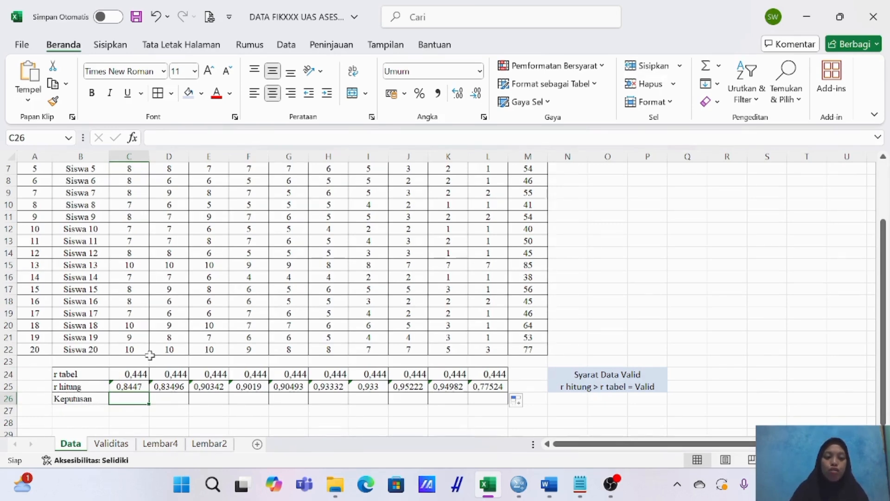
{"action": "scroll", "coordinate": [149, 355], "scroll_direction": "up", "scroll_amount": 2}
{"action": "scroll", "coordinate": [150, 355], "scroll_direction": "down", "scroll_amount": 1}
{"action": "scroll", "coordinate": [150, 355], "scroll_direction": "up", "scroll_amount": 1}
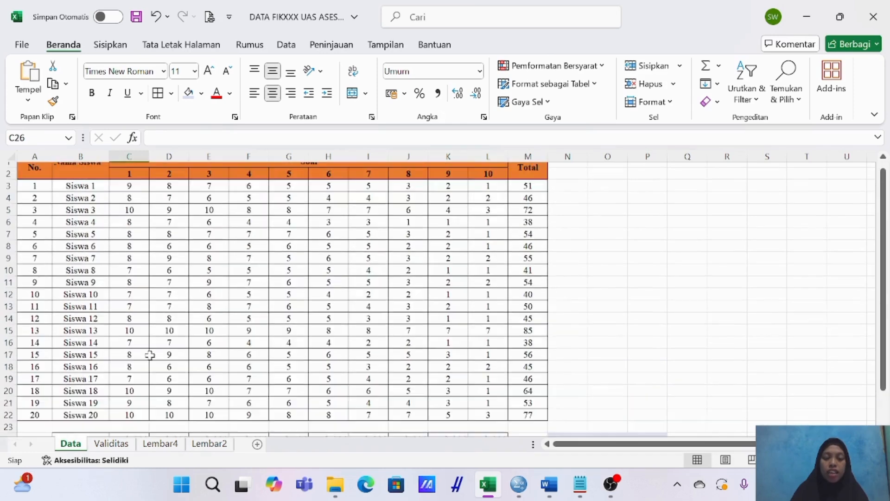
{"action": "scroll", "coordinate": [150, 355], "scroll_direction": "down", "scroll_amount": 2}
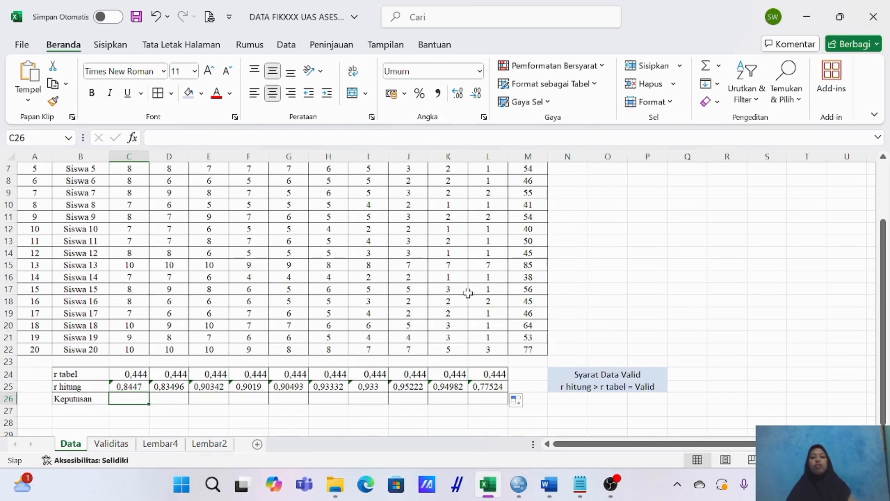
{"action": "scroll", "coordinate": [469, 292], "scroll_direction": "up", "scroll_amount": 1}
{"action": "scroll", "coordinate": [469, 292], "scroll_direction": "up", "scroll_amount": 1}
{"action": "scroll", "coordinate": [469, 291], "scroll_direction": "down", "scroll_amount": 3}
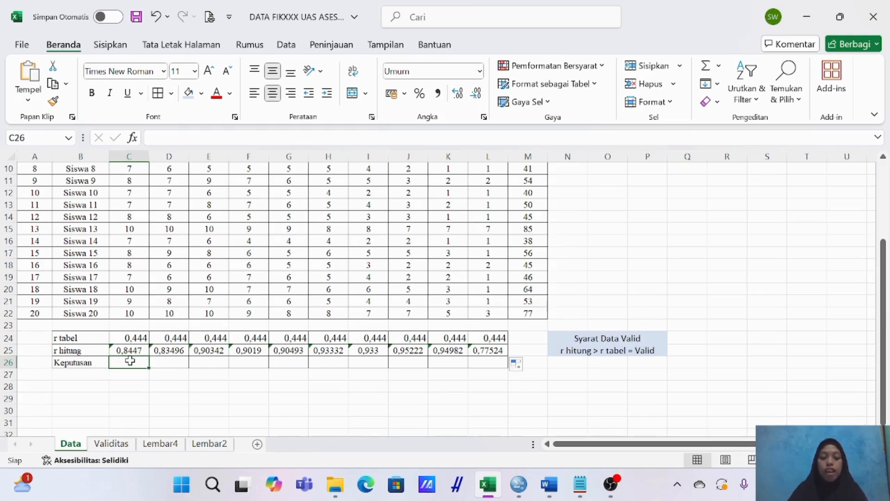
Enter the formula =IF(C25>C24;"Valid") in C26 to compare question 1's r hitung with its r tabel.
{"action": "type", "text": "="}
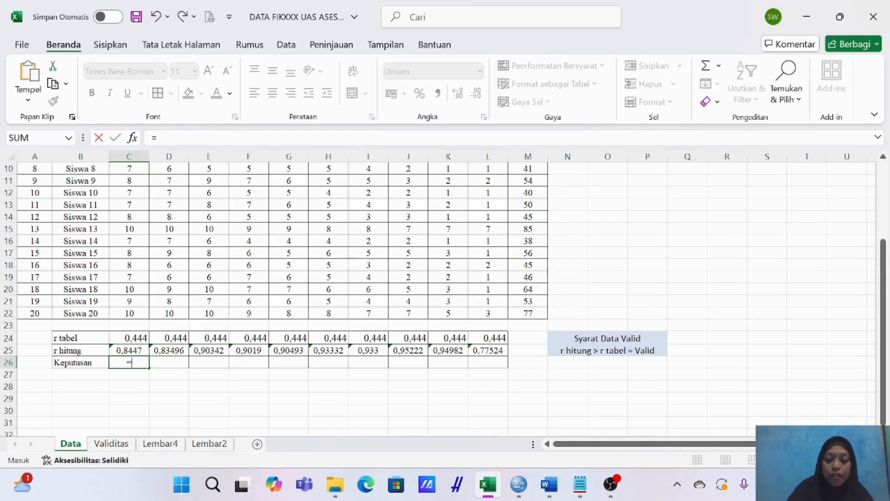
{"action": "type", "text": "IF"}
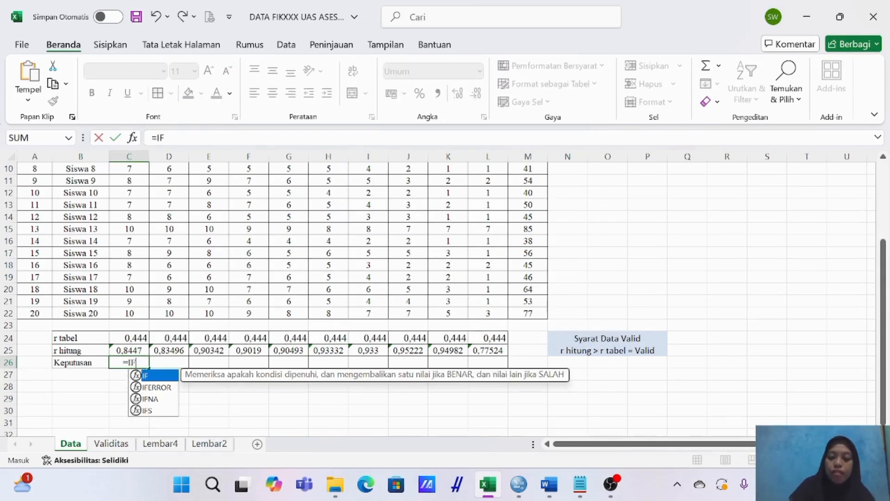
{"action": "type", "text": "("}
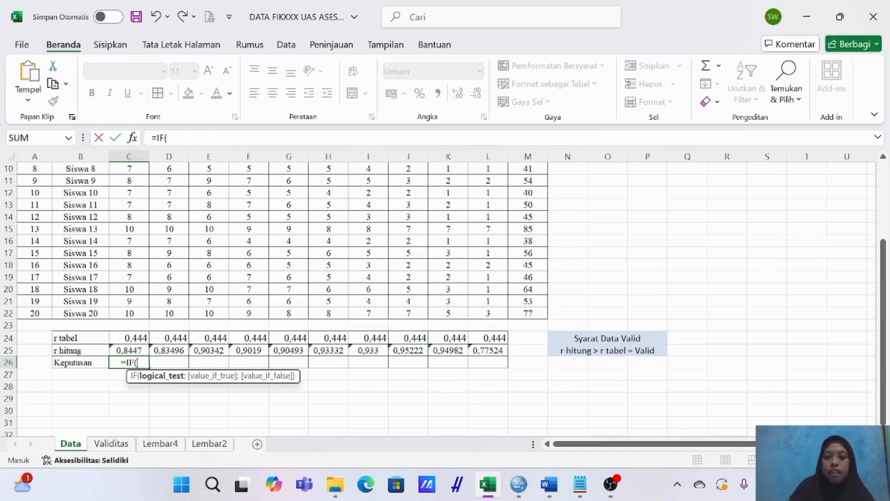
{"action": "type", "text": "r"}
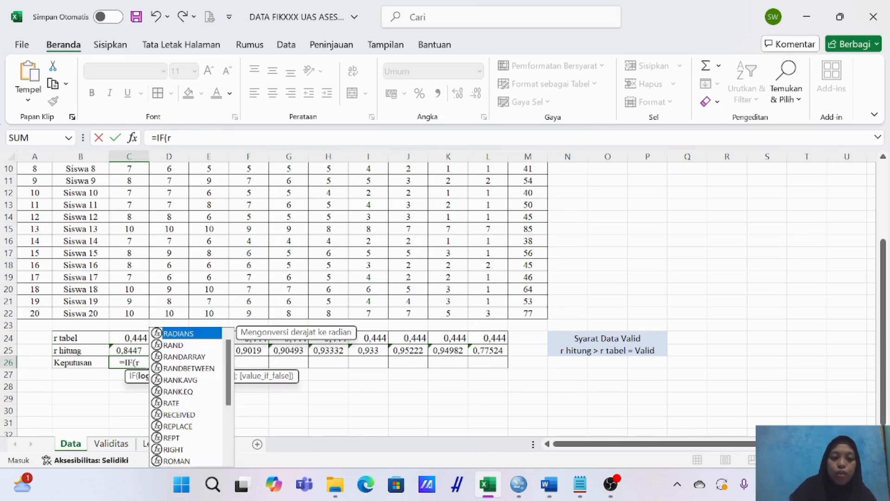
{"action": "key", "text": "BackSpace"}
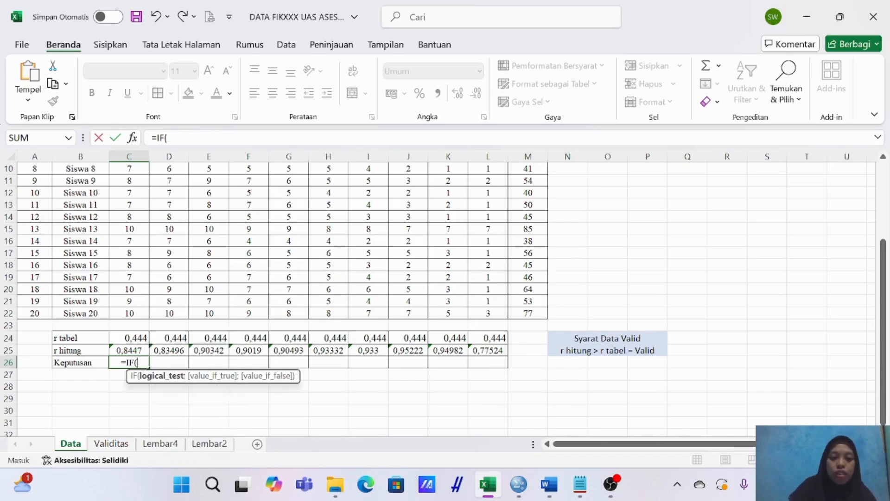
{"action": "left_click", "coordinate": [138, 351]}
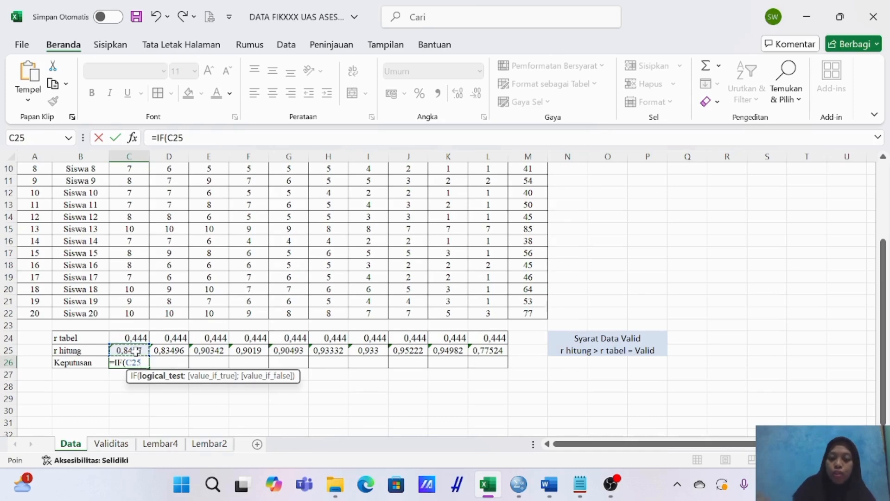
{"action": "type", "text": ">"}
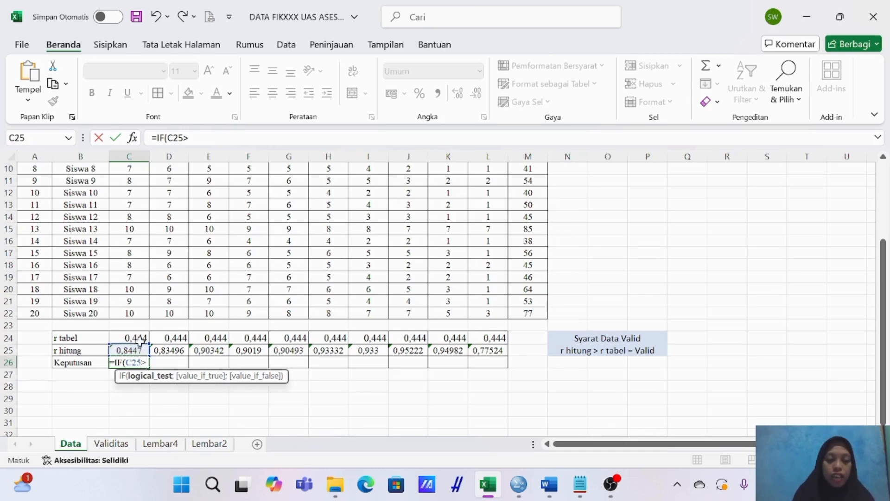
{"action": "left_click", "coordinate": [141, 338]}
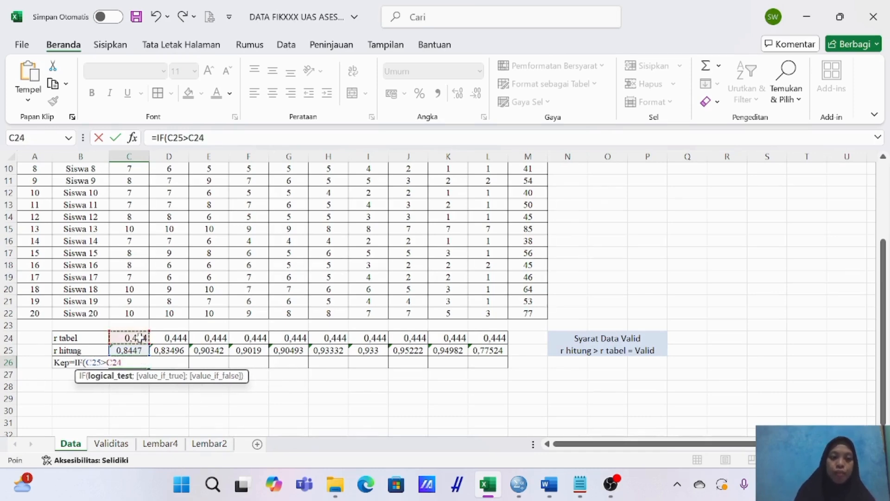
{"action": "type", "text": ";\"Valid"}
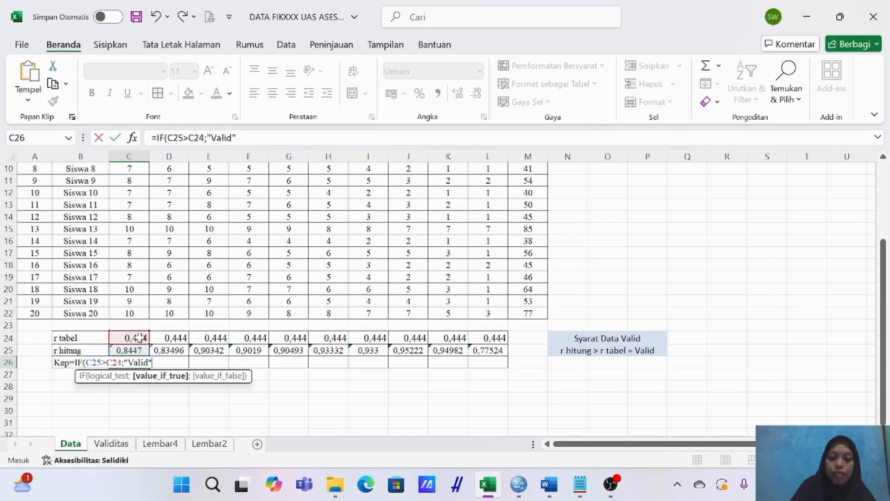
{"action": "type", "text": "\")"}
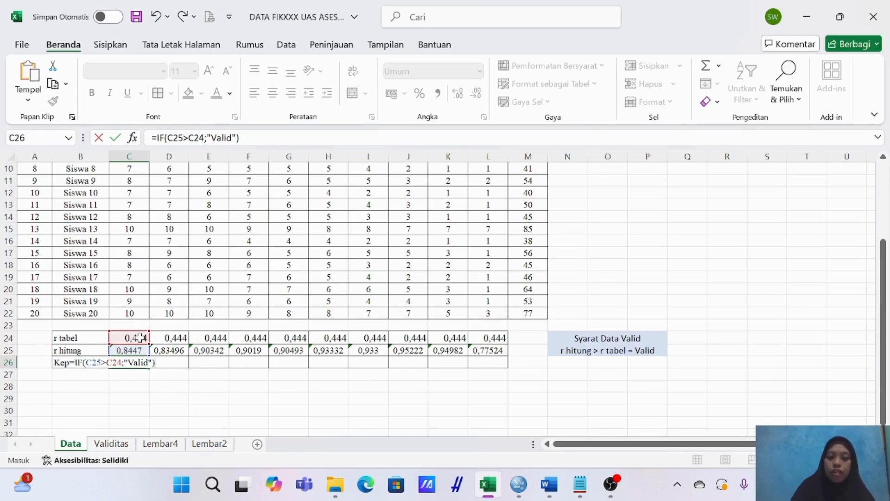
{"action": "key", "text": "Return"}
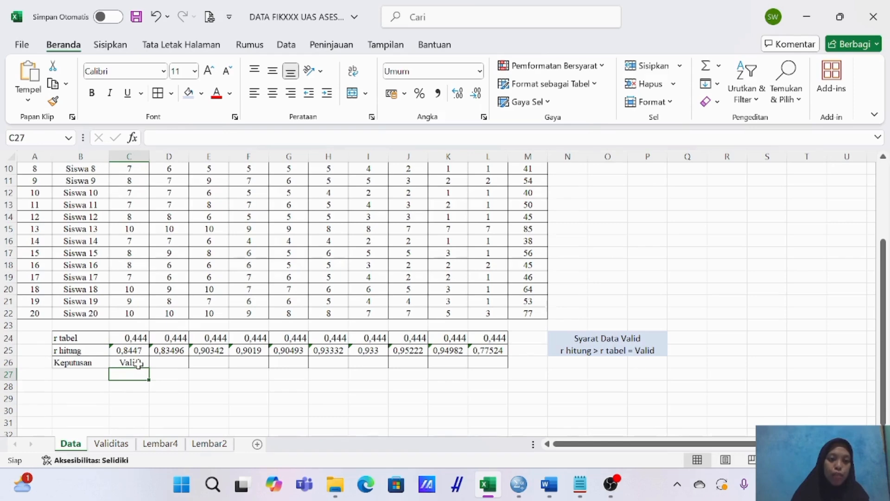
Fill the IF formula from C26 across the Keputusan row to L26.
{"action": "scroll", "coordinate": [136, 327], "scroll_direction": "up", "scroll_amount": 3}
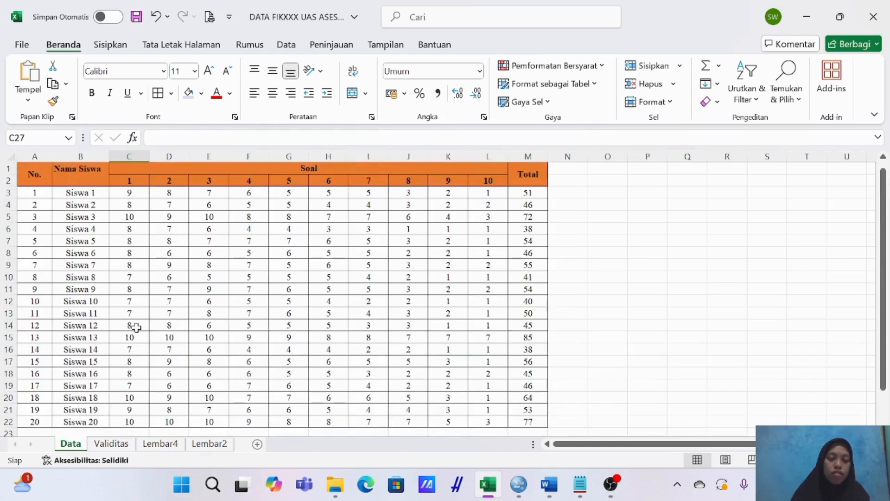
{"action": "scroll", "coordinate": [136, 327], "scroll_direction": "down", "scroll_amount": 2}
{"action": "left_click", "coordinate": [136, 398]}
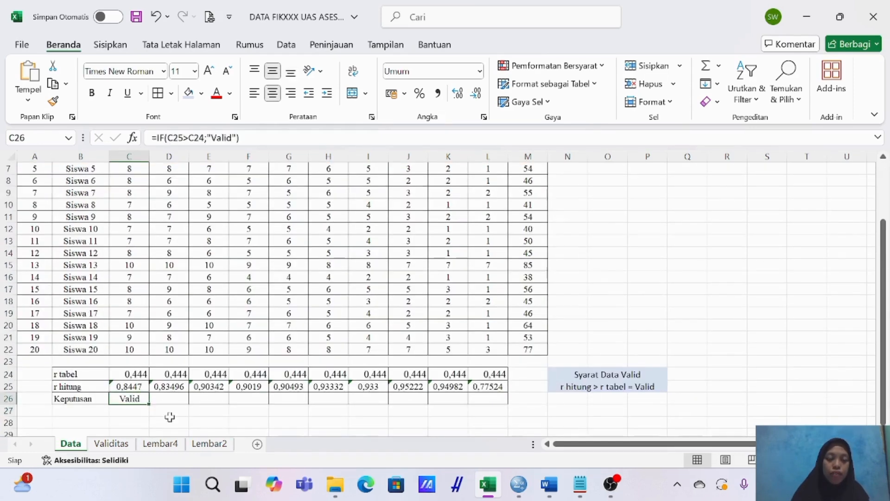
{"action": "left_click_drag", "start_coordinate": [150, 404], "coordinate": [495, 403]}
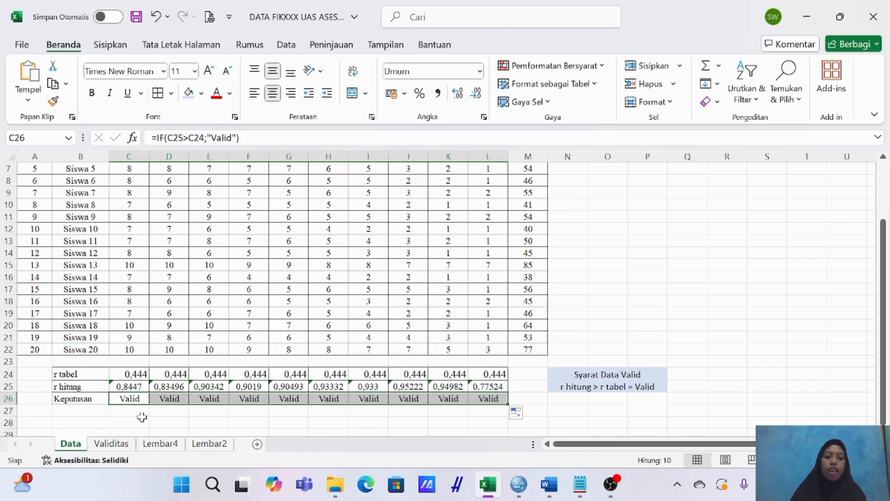
{"action": "left_click", "coordinate": [93, 412]}
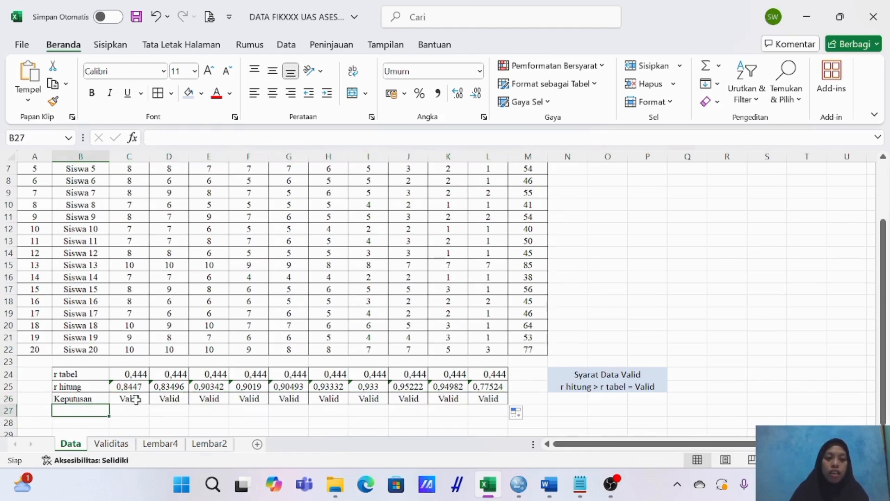
Review the Keputusan results of all ten questions against their r hitung and r tabel values and the student scores.
{"action": "scroll", "coordinate": [141, 403], "scroll_direction": "up", "scroll_amount": 2}
{"action": "scroll", "coordinate": [137, 399], "scroll_direction": "down", "scroll_amount": 1}
{"action": "scroll", "coordinate": [136, 398], "scroll_direction": "up", "scroll_amount": 1}
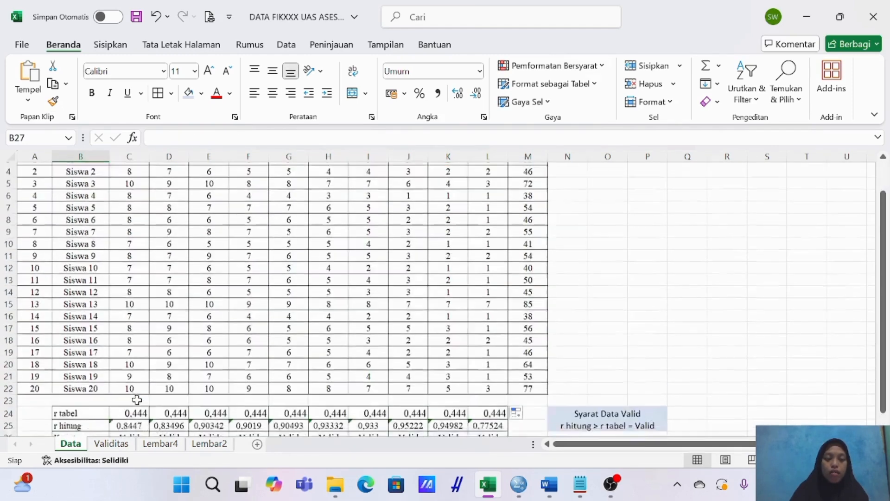
{"action": "scroll", "coordinate": [134, 408], "scroll_direction": "down", "scroll_amount": 2}
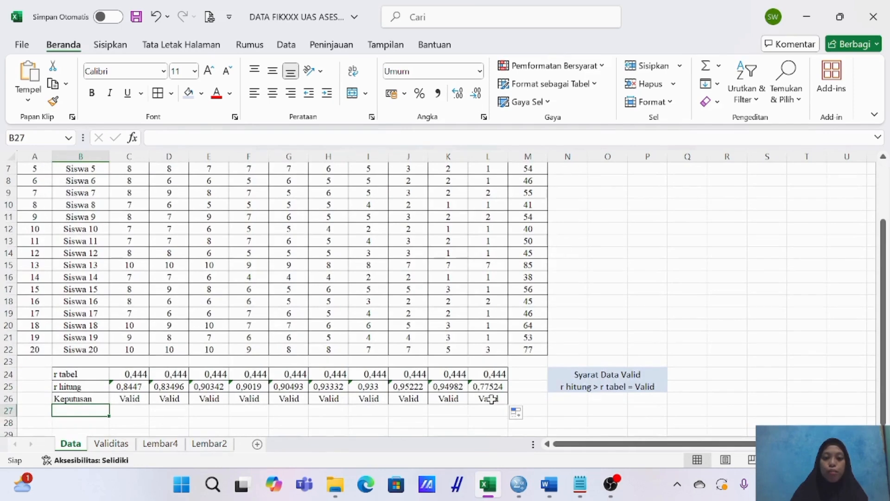
{"action": "scroll", "coordinate": [490, 399], "scroll_direction": "up", "scroll_amount": 2}
{"action": "scroll", "coordinate": [487, 400], "scroll_direction": "down", "scroll_amount": 1}
{"action": "scroll", "coordinate": [487, 400], "scroll_direction": "down", "scroll_amount": 1}
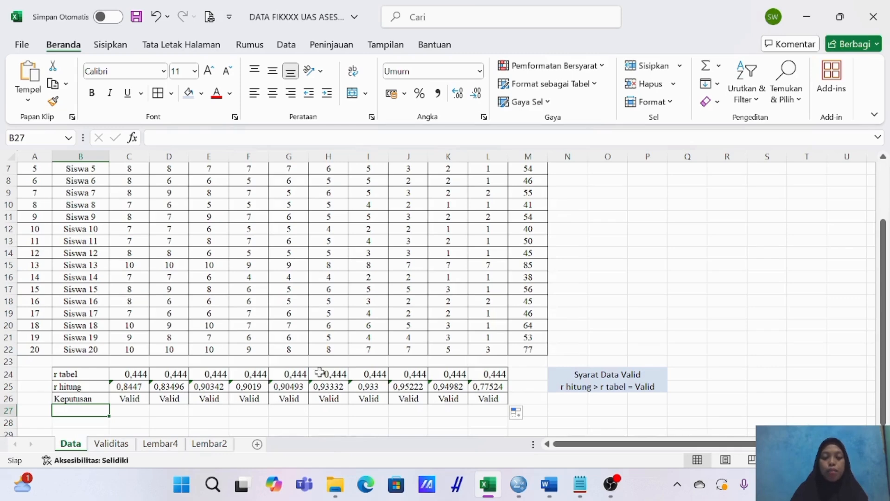
{"action": "scroll", "coordinate": [460, 387], "scroll_direction": "up", "scroll_amount": 2}
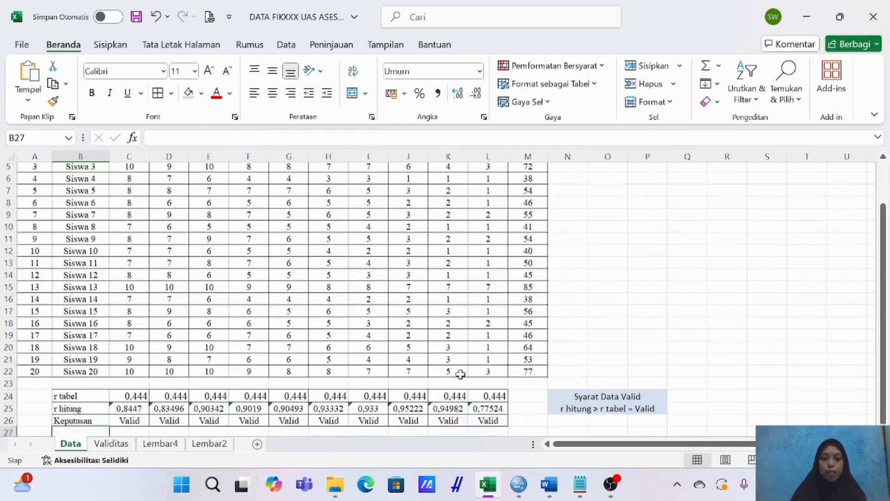
{"action": "scroll", "coordinate": [461, 374], "scroll_direction": "down", "scroll_amount": 1}
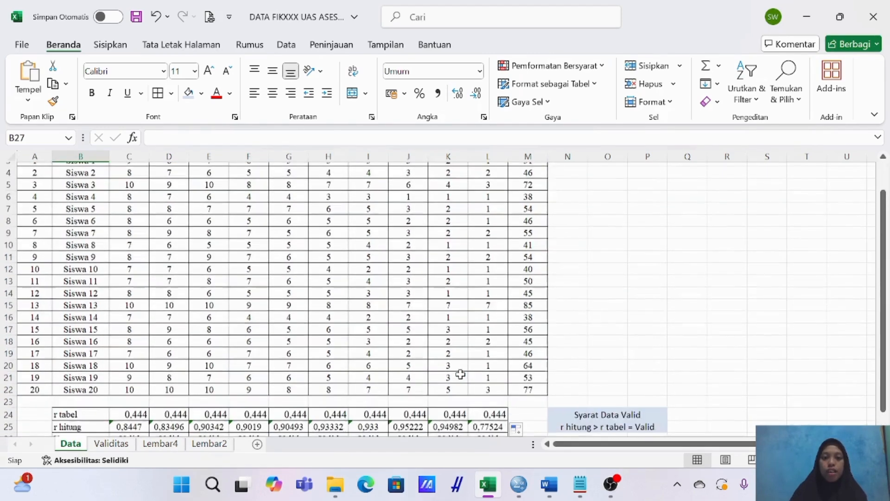
Check the Keputusan formula and decision of each question, one cell after another from C26 to L26.
{"action": "scroll", "coordinate": [461, 374], "scroll_direction": "down", "scroll_amount": 1}
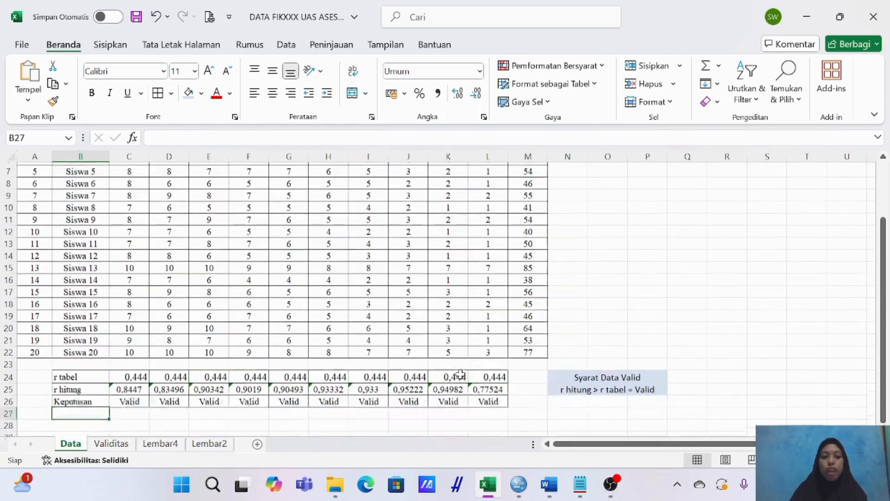
{"action": "left_click", "coordinate": [135, 397]}
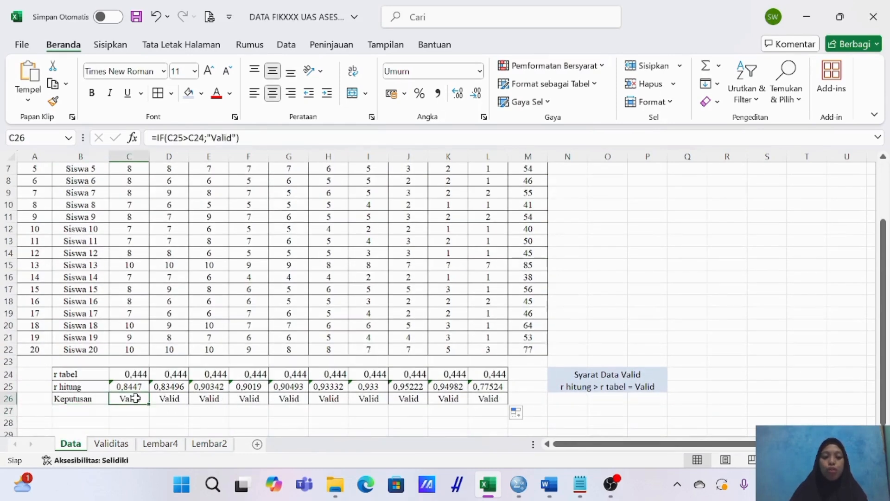
{"action": "key", "text": "Right"}
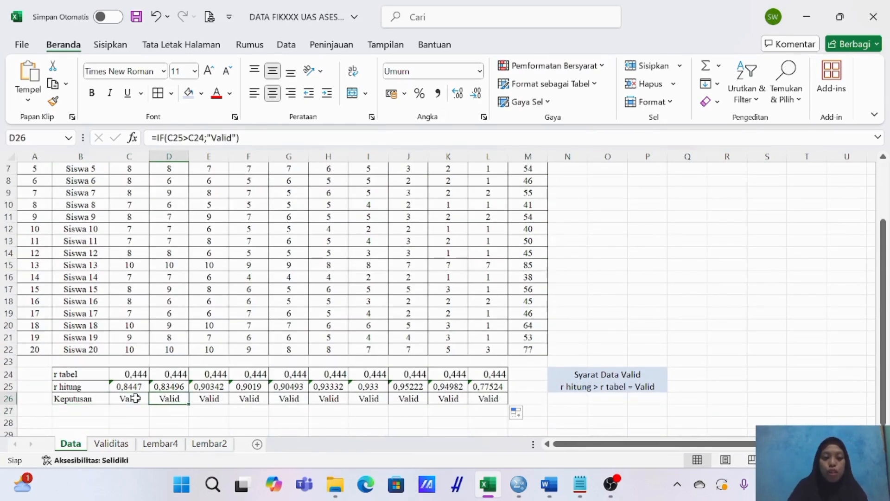
{"action": "key", "text": "Right"}
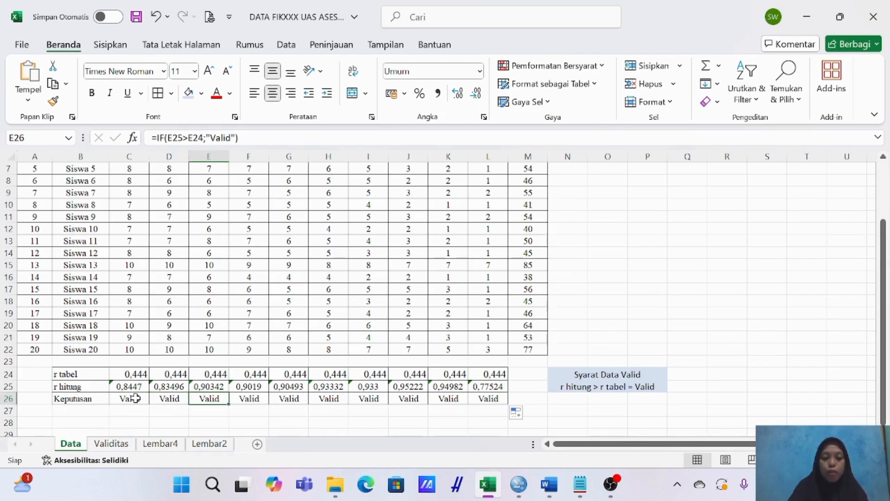
{"action": "key", "text": "Right"}
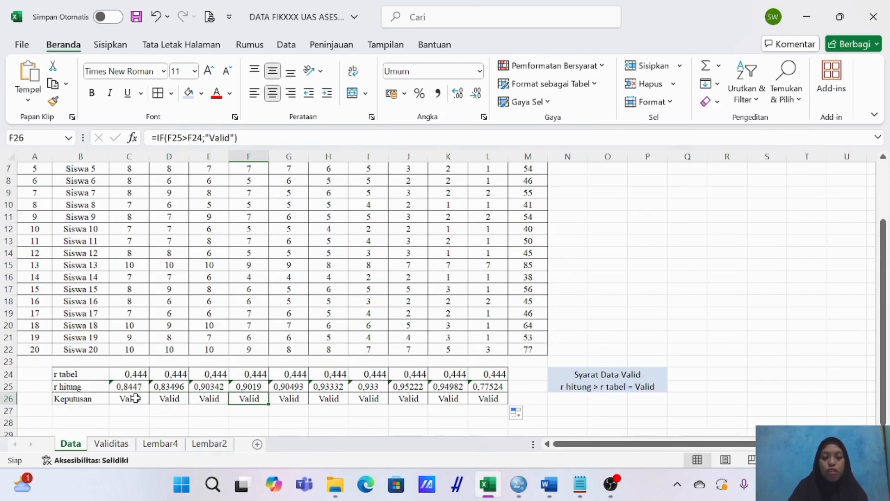
{"action": "key", "text": "Right"}
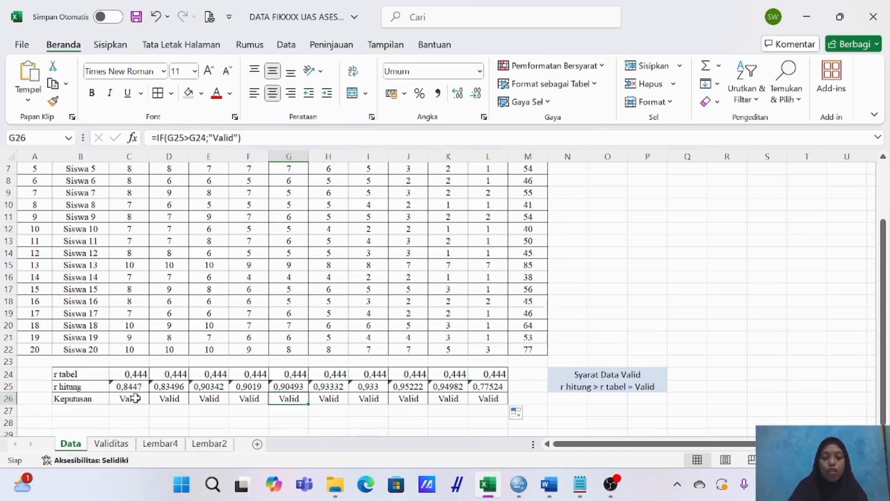
{"action": "key", "text": "Right"}
{"action": "key", "text": "Right"}
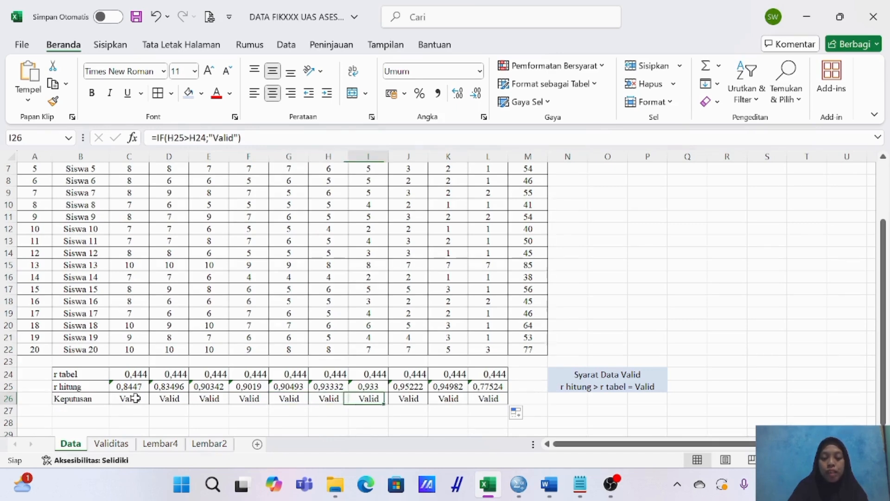
{"action": "key", "text": "Right"}
{"action": "key", "text": "Right"}
{"action": "key", "text": "Right"}
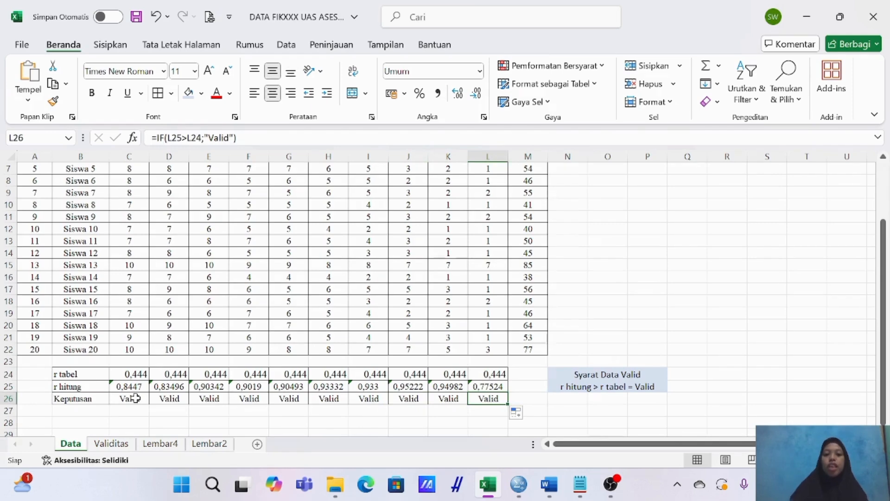
{"action": "scroll", "coordinate": [410, 291], "scroll_direction": "up", "scroll_amount": 2}
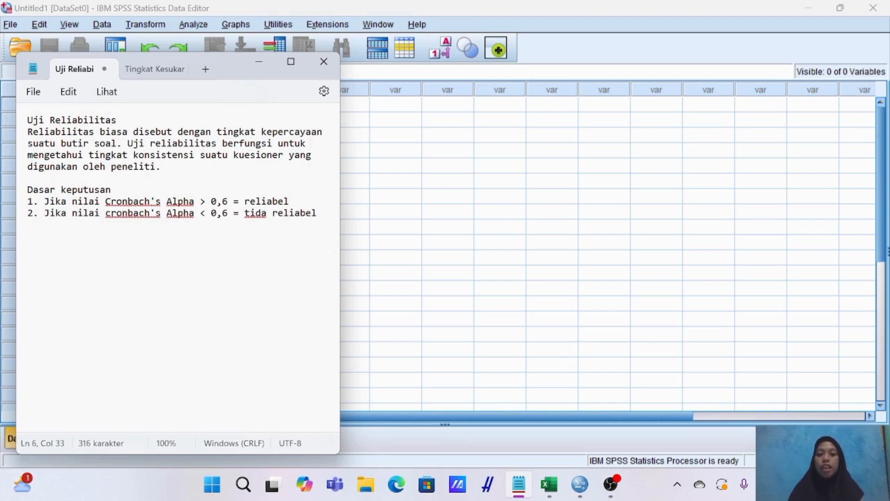
Copy the question scores and totals C3:M22 from the Excel Data sheet and paste them into the empty SPSS data set from the first cell.
{"action": "left_click", "coordinate": [259, 61]}
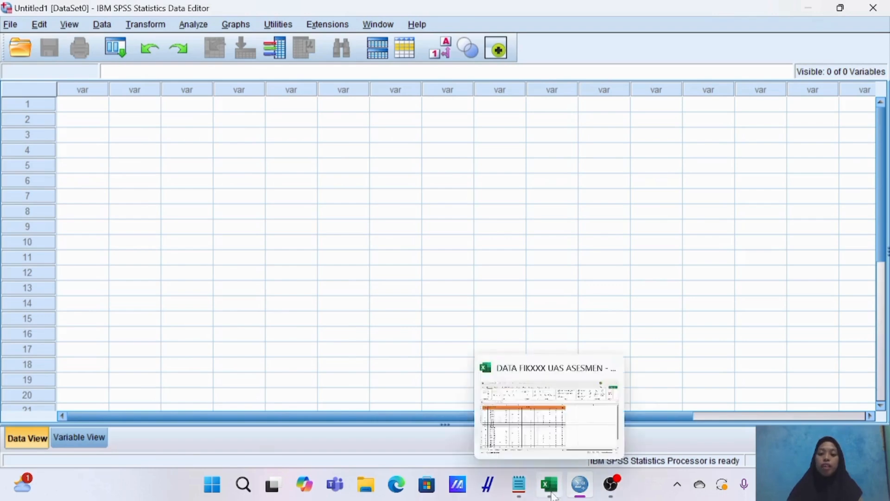
{"action": "left_click", "coordinate": [550, 488]}
{"action": "left_click", "coordinate": [563, 299]}
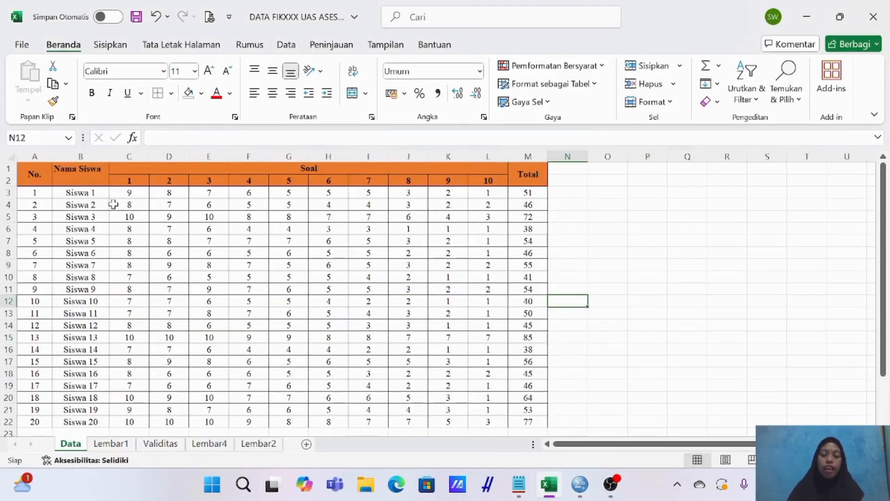
{"action": "left_click_drag", "start_coordinate": [128, 192], "coordinate": [521, 429]}
{"action": "key", "text": "ctrl+c"}
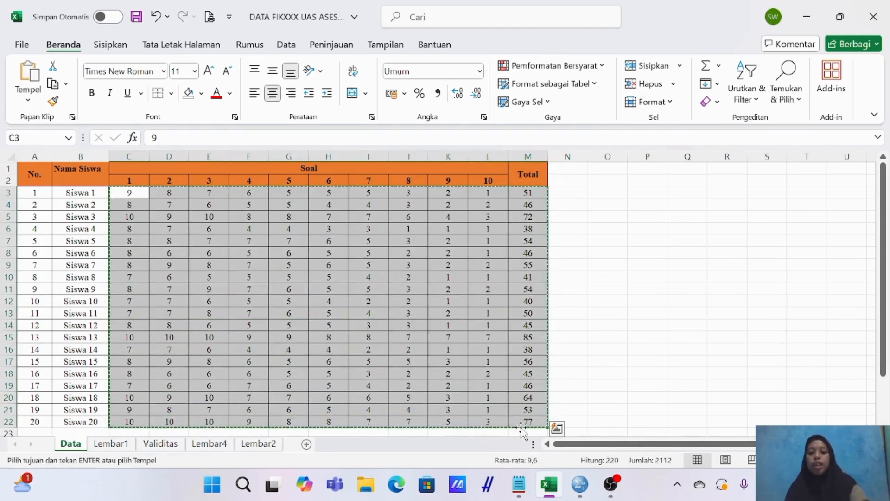
{"action": "left_click", "coordinate": [580, 484]}
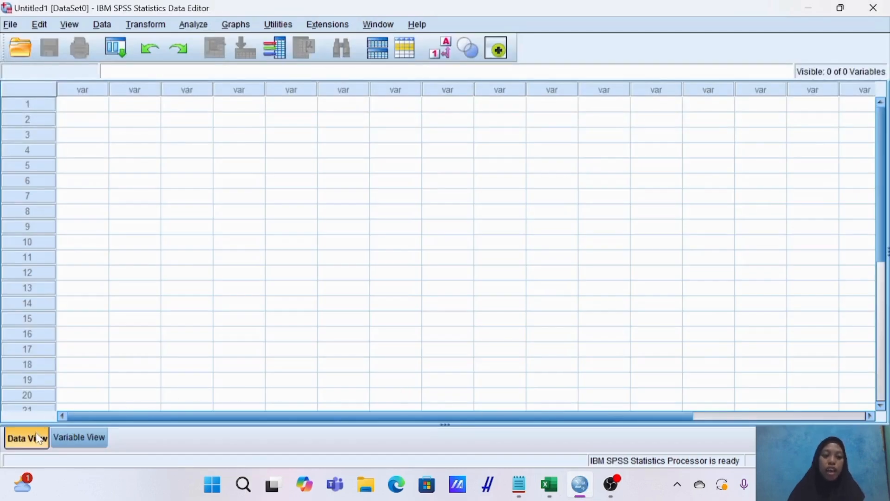
{"action": "left_click", "coordinate": [92, 111]}
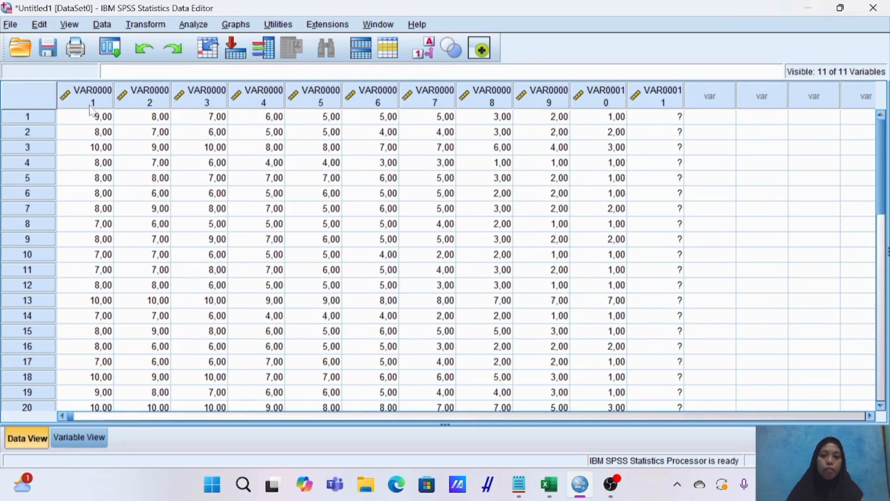
Replace VAR000 with Soal in all SPSS variable names and rename the eleventh variable to Total.
{"action": "left_click", "coordinate": [80, 437]}
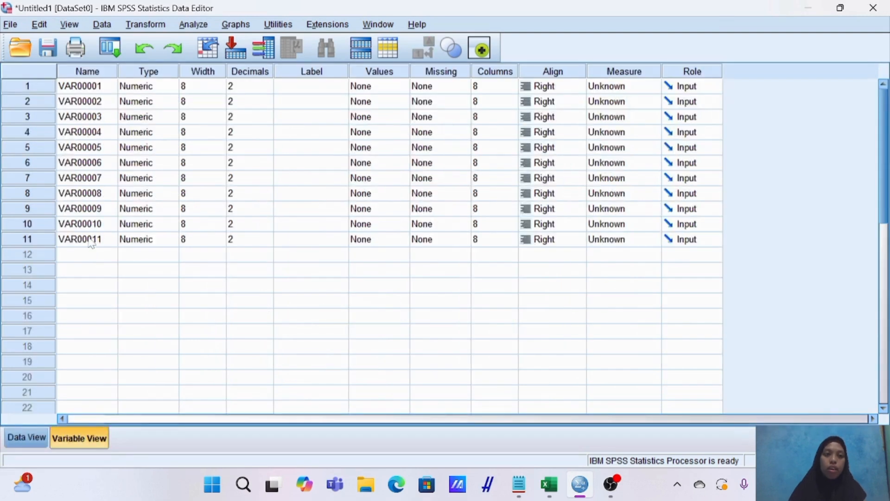
{"action": "left_click", "coordinate": [87, 74]}
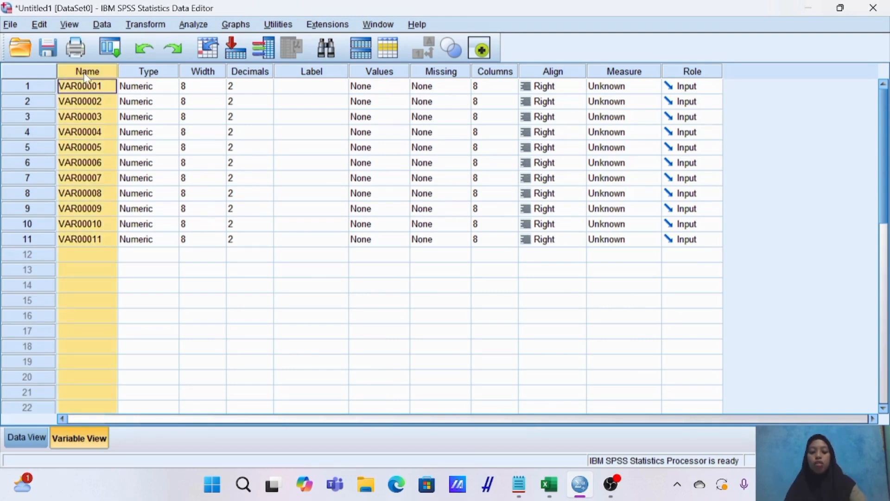
{"action": "key", "text": "ctrl+f"}
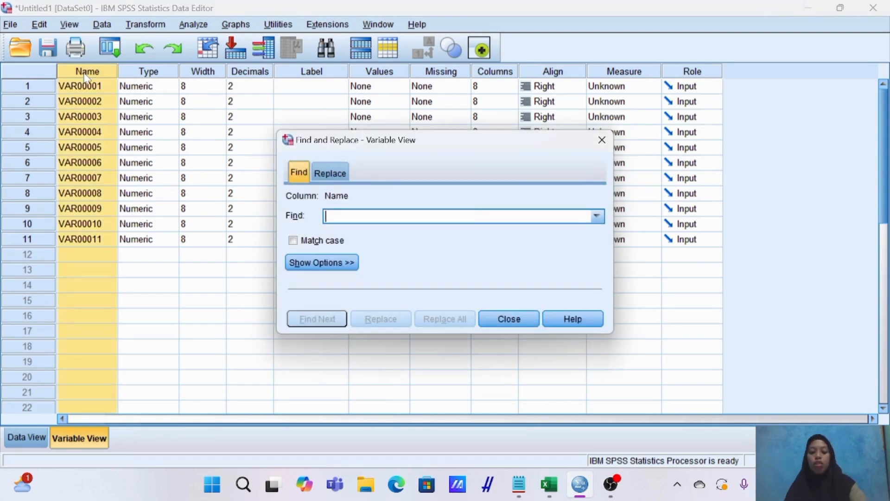
{"action": "left_click", "coordinate": [333, 176]}
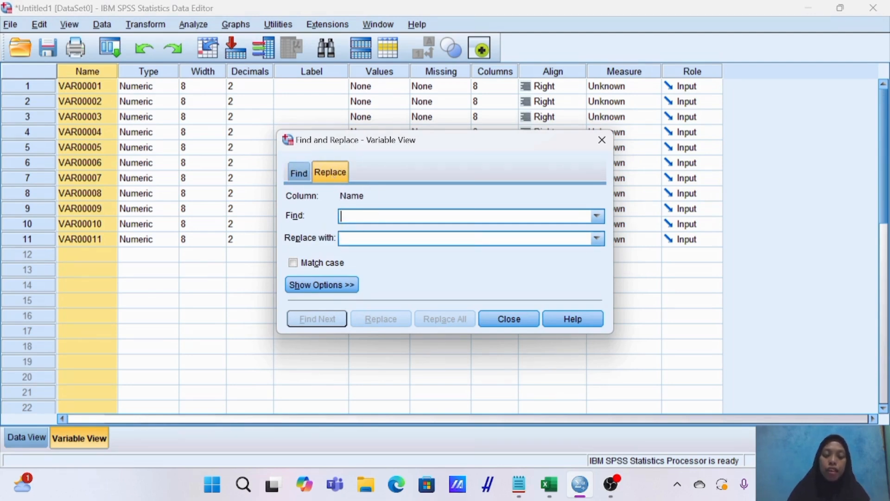
{"action": "type", "text": "V"}
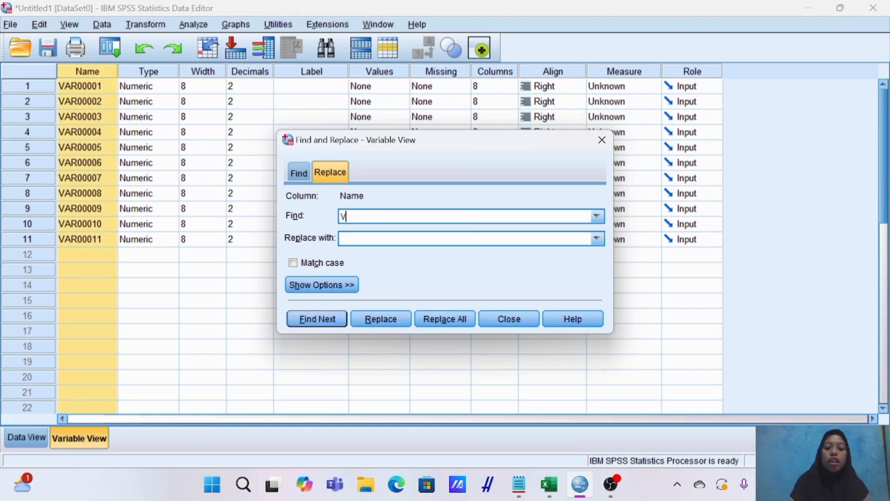
{"action": "type", "text": "AR0"}
{"action": "key", "text": "BackSpace"}
{"action": "key", "text": "BackSpace"}
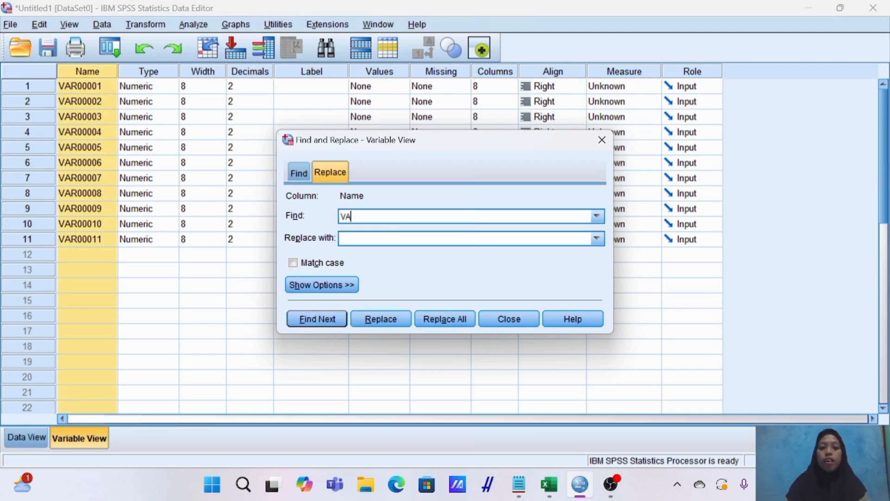
{"action": "type", "text": "R000"}
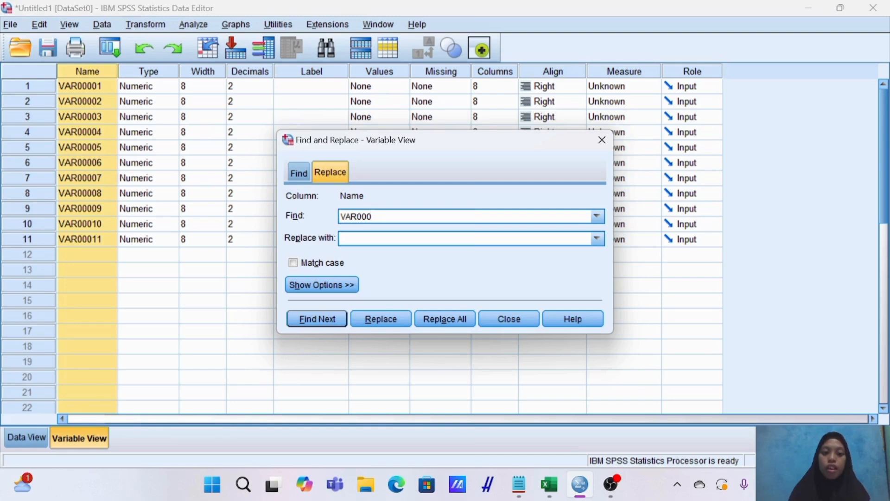
{"action": "left_click", "coordinate": [343, 238]}
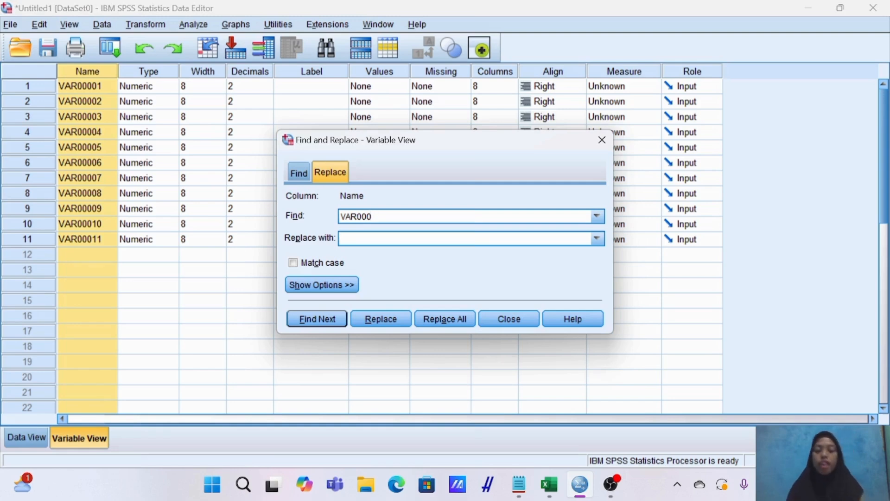
{"action": "type", "text": "Soa"}
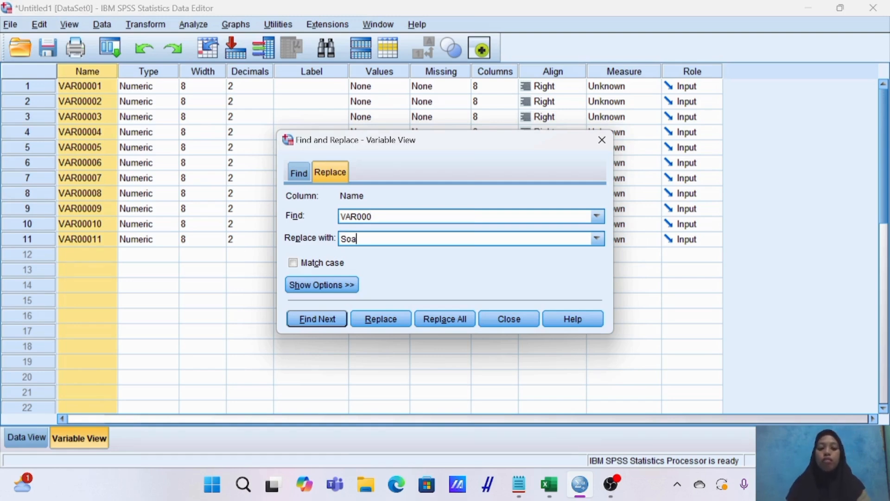
{"action": "type", "text": "l"}
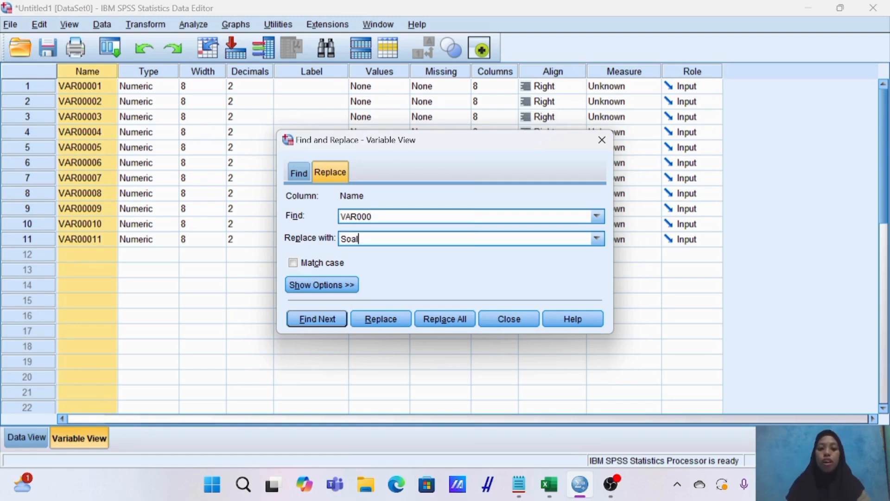
{"action": "left_click", "coordinate": [444, 320]}
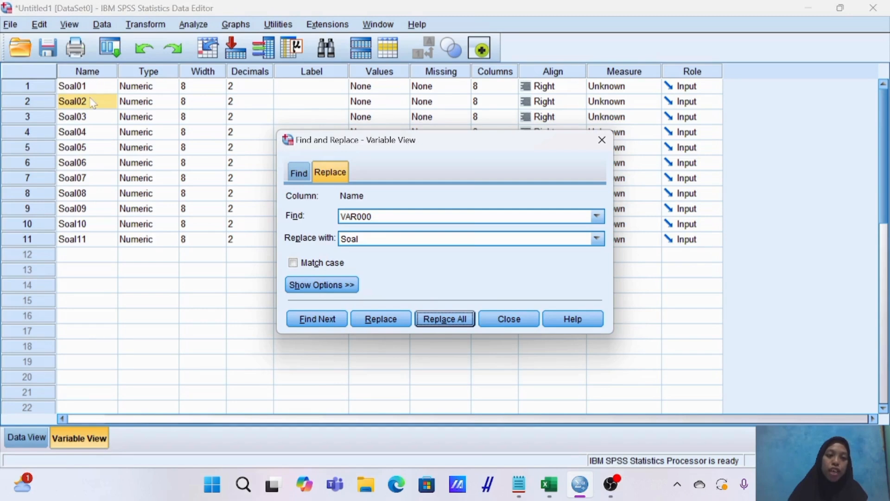
{"action": "left_click", "coordinate": [503, 319]}
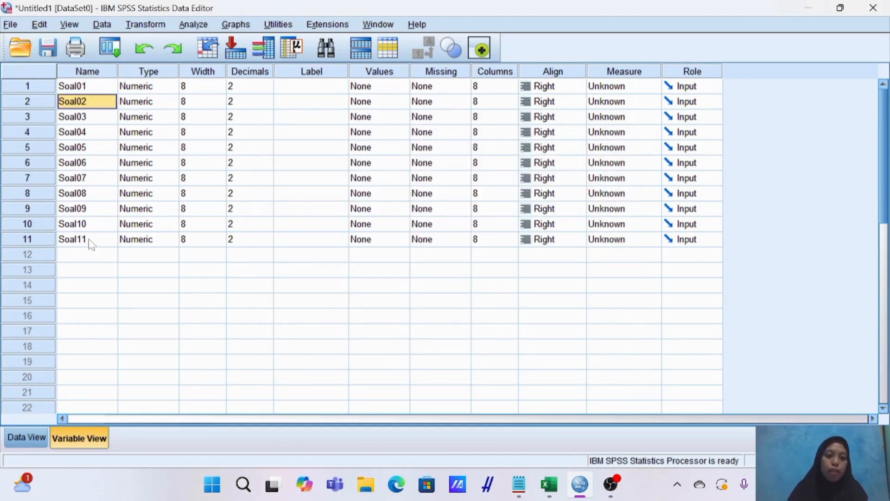
{"action": "left_click", "coordinate": [88, 239]}
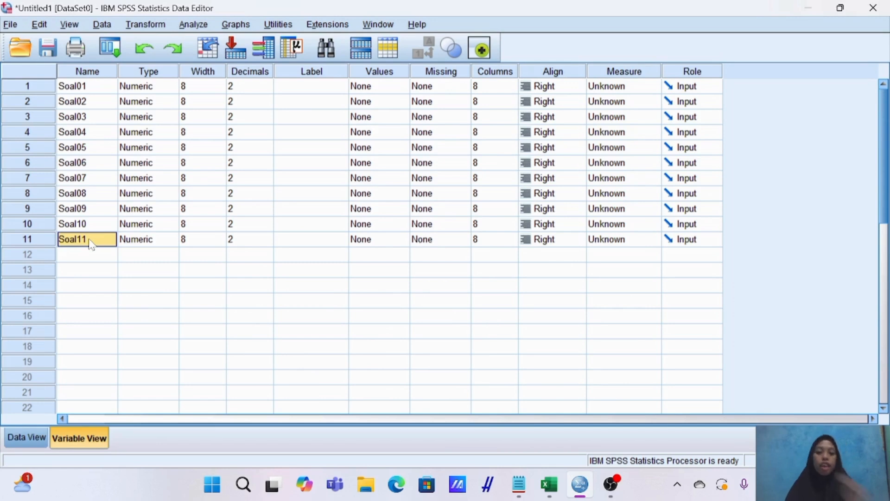
{"action": "type", "text": "Total"}
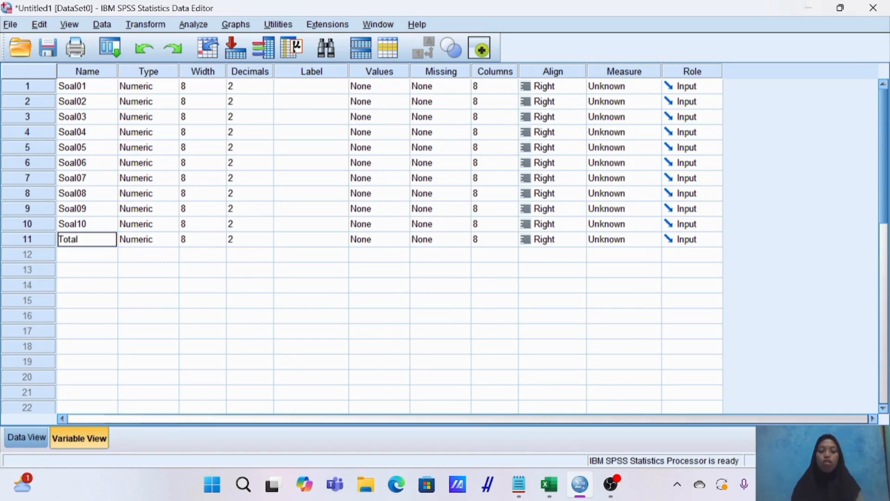
Set the decimals to 0 for all eleven variables, Soal01 through Soal10 and Total.
{"action": "left_click", "coordinate": [247, 91]}
{"action": "type", "text": "0"}
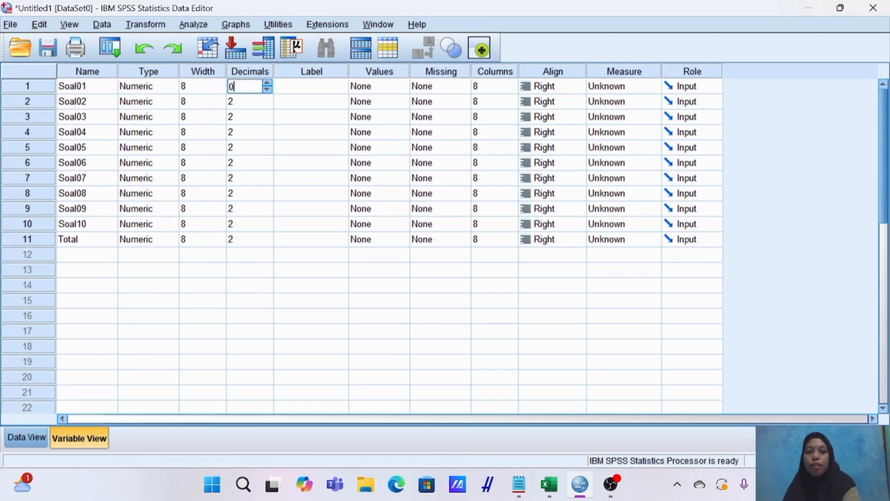
{"action": "left_click", "coordinate": [242, 101]}
{"action": "type", "text": "0"}
{"action": "left_click", "coordinate": [242, 117]}
{"action": "type", "text": "0"}
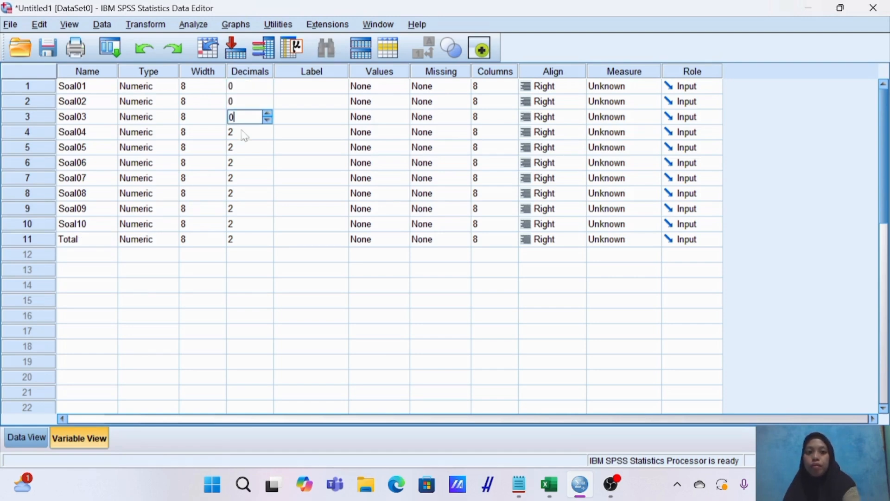
{"action": "left_click", "coordinate": [243, 133]}
{"action": "type", "text": "0"}
{"action": "left_click", "coordinate": [247, 149]}
{"action": "type", "text": "0"}
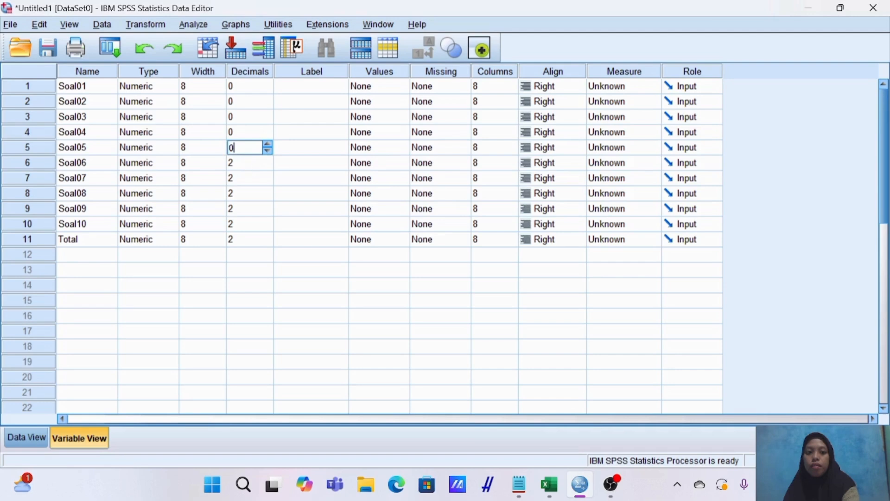
{"action": "left_click", "coordinate": [247, 163]}
{"action": "type", "text": "0"}
{"action": "left_click", "coordinate": [247, 179]}
{"action": "type", "text": "0"}
{"action": "left_click", "coordinate": [246, 194]}
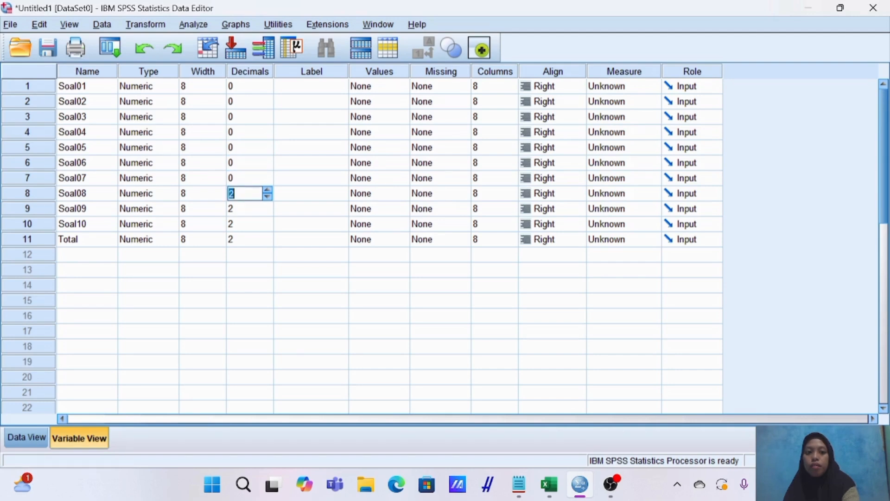
{"action": "type", "text": "0"}
{"action": "left_click", "coordinate": [247, 209]}
{"action": "type", "text": "0"}
{"action": "left_click", "coordinate": [246, 225]}
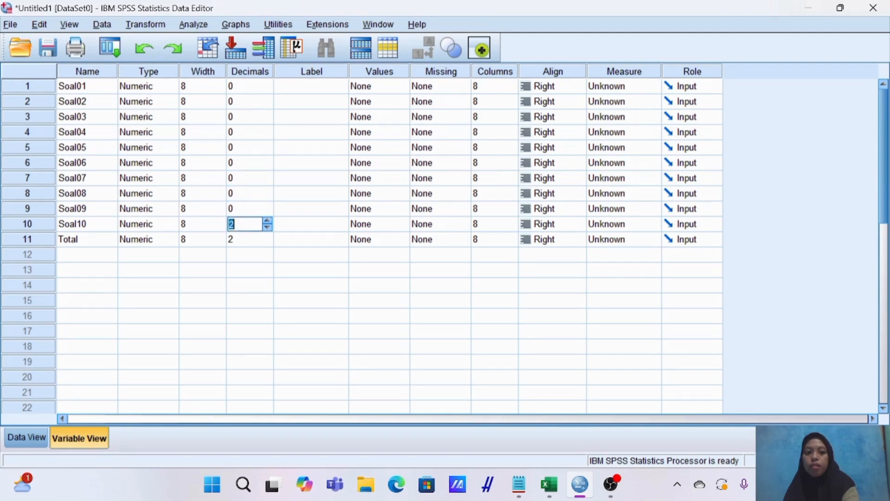
{"action": "type", "text": "0"}
{"action": "left_click", "coordinate": [247, 240]}
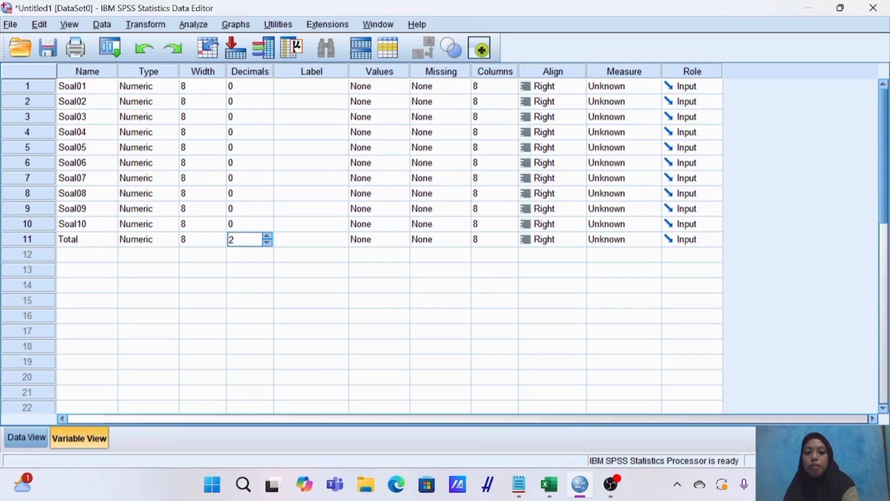
{"action": "type", "text": "0"}
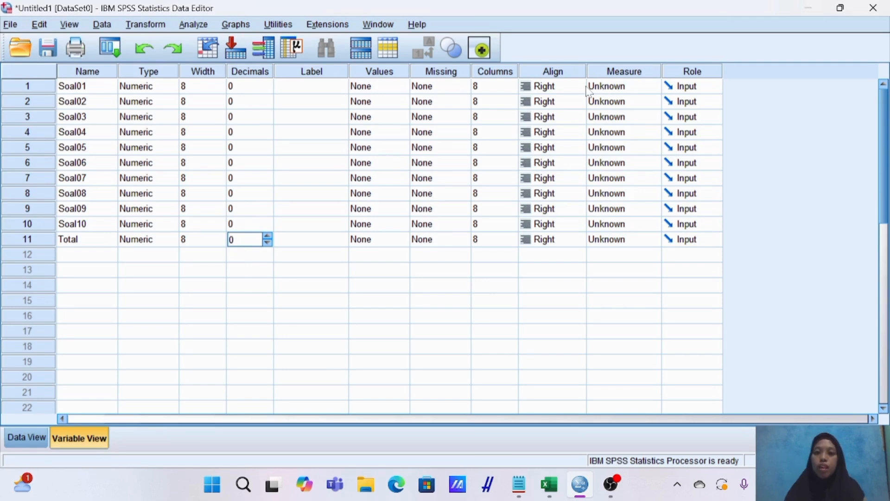
Set the measurement level to Scale for all eleven variables, Soal01 through Soal10 and Total.
{"action": "left_click", "coordinate": [612, 87]}
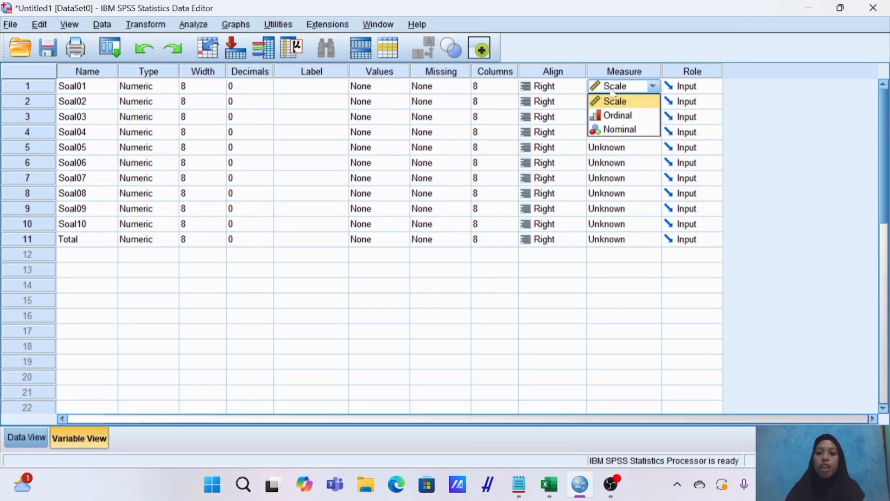
{"action": "left_click", "coordinate": [615, 102]}
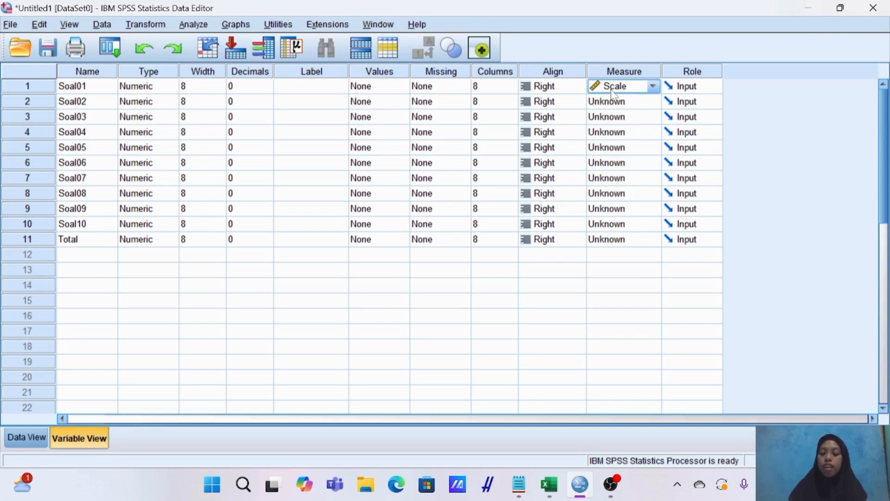
{"action": "key", "text": "Down"}
{"action": "key", "text": "Down"}
{"action": "key", "text": "Down"}
{"action": "key", "text": "Down"}
{"action": "key", "text": "Down"}
{"action": "key", "text": "Down"}
{"action": "key", "text": "Down"}
{"action": "key", "text": "Down"}
{"action": "key", "text": "Down"}
{"action": "key", "text": "Down"}
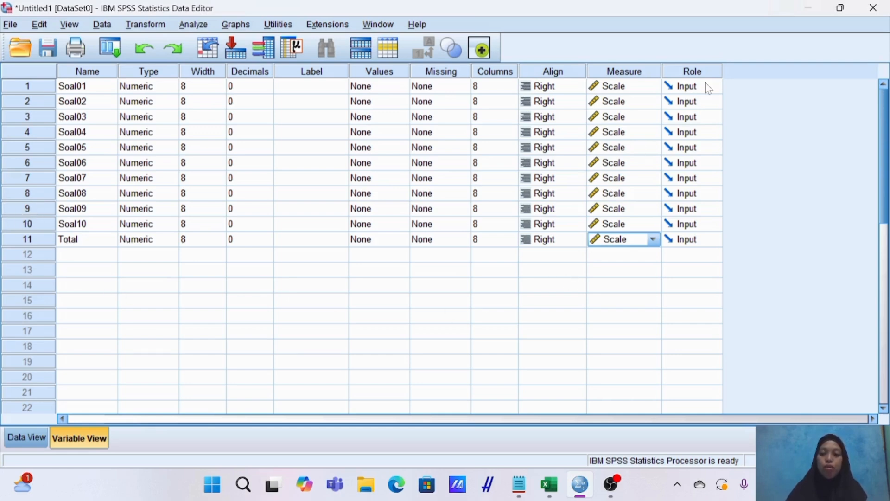
Start a Reliability Analysis on the data set and add Soal01 through Soal10 as its items, leaving out Total.
{"action": "left_click", "coordinate": [27, 445]}
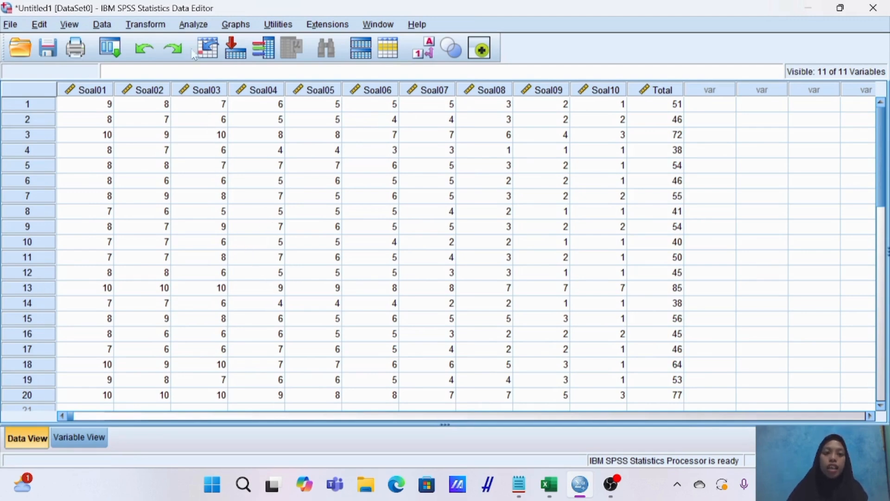
{"action": "left_click", "coordinate": [195, 26]}
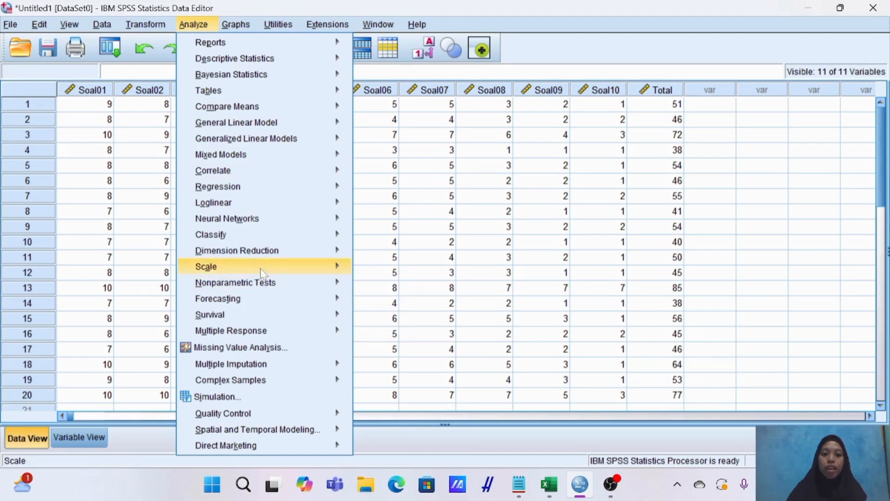
{"action": "mouse_move", "coordinate": [262, 273]}
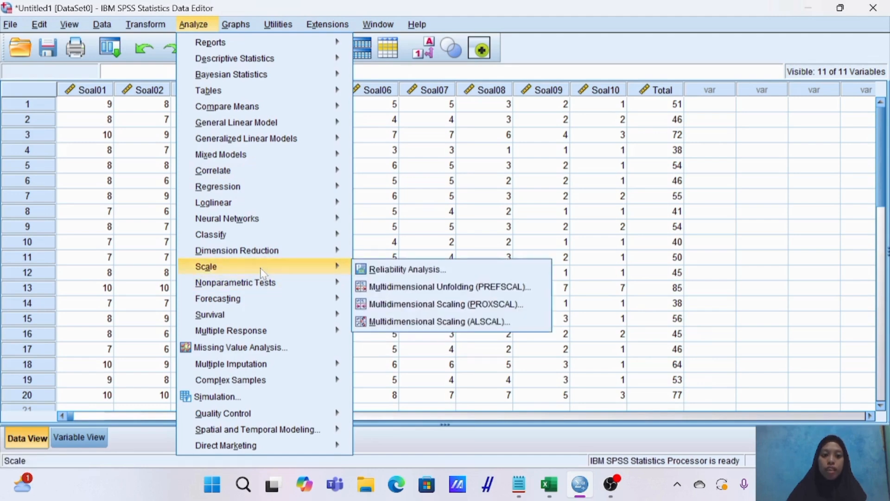
{"action": "left_click", "coordinate": [379, 274]}
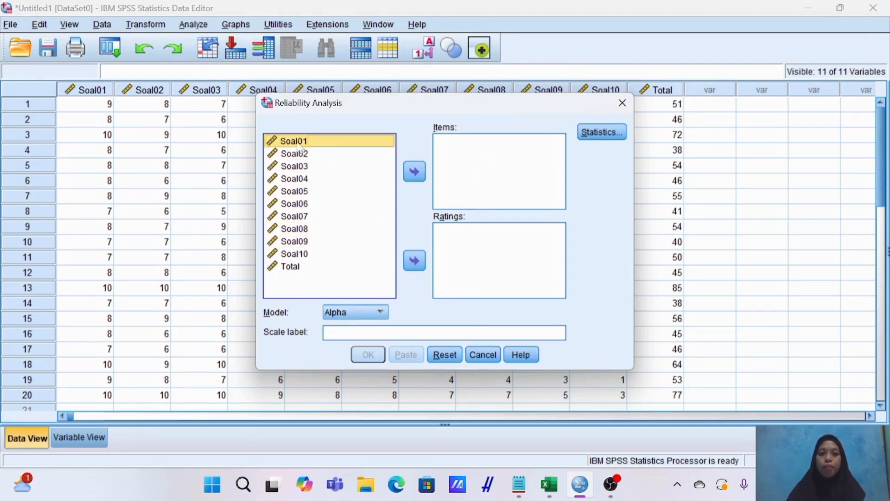
{"action": "key", "text": "shift+Down"}
{"action": "key", "text": "shift+Down"}
{"action": "key", "text": "shift+Down"}
{"action": "key", "text": "shift+Down"}
{"action": "key", "text": "shift+Down"}
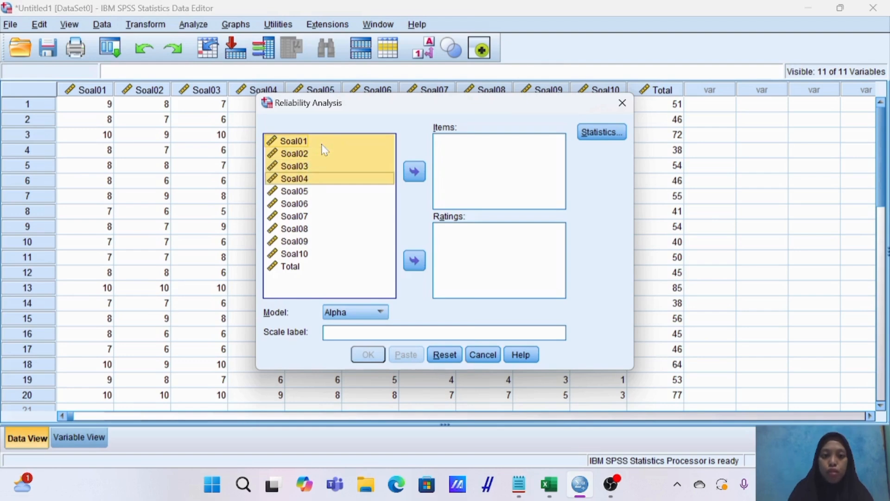
{"action": "key", "text": "shift+Down"}
{"action": "key", "text": "shift+Down"}
{"action": "key", "text": "shift+Down"}
{"action": "key", "text": "shift+Down"}
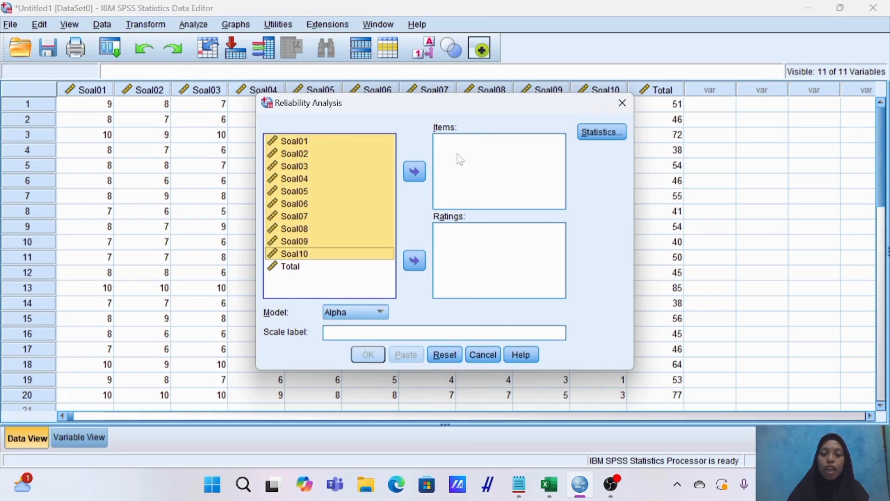
{"action": "left_click", "coordinate": [415, 173]}
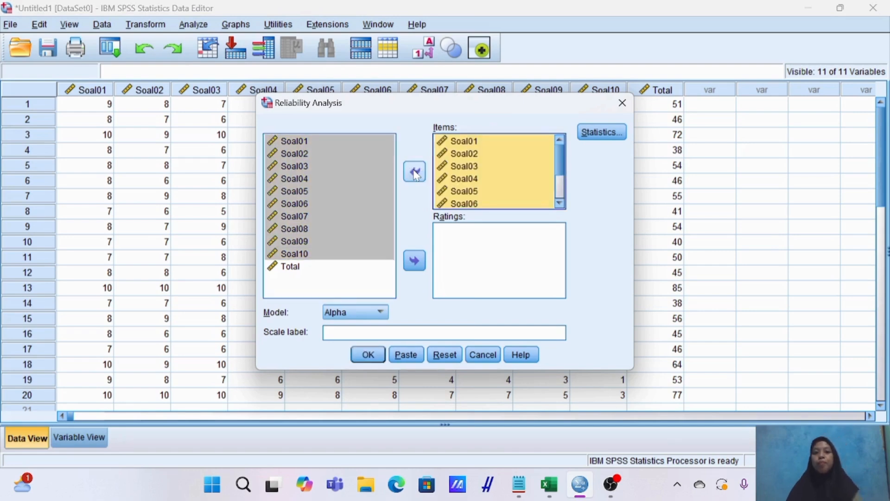
Include the Scale if item deleted descriptives and run the reliability analysis with the Alpha model.
{"action": "left_click", "coordinate": [603, 133]}
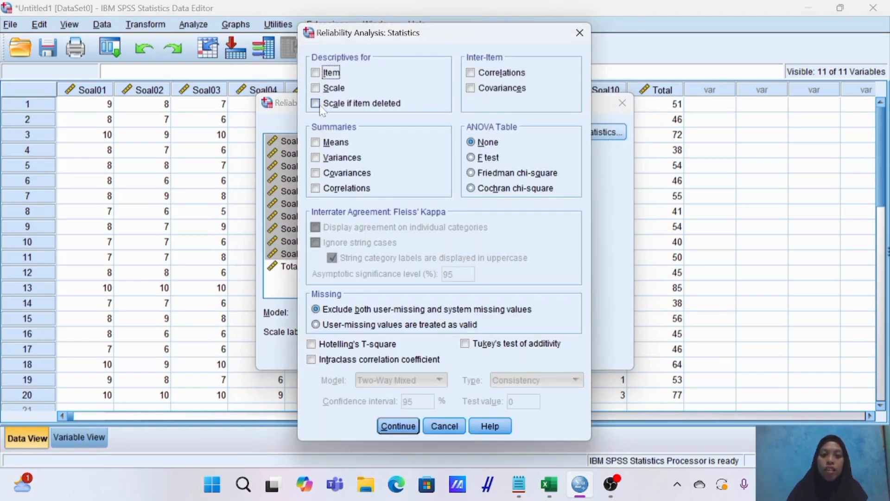
{"action": "left_click", "coordinate": [323, 112]}
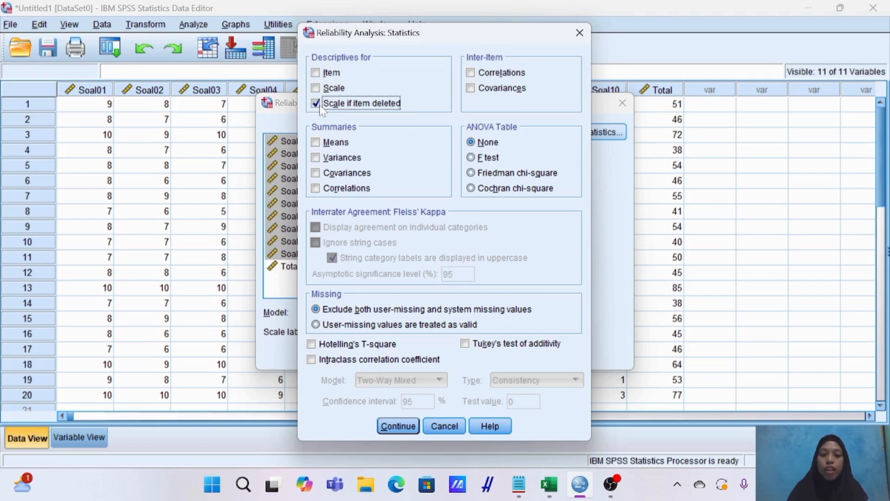
{"action": "left_click", "coordinate": [395, 427]}
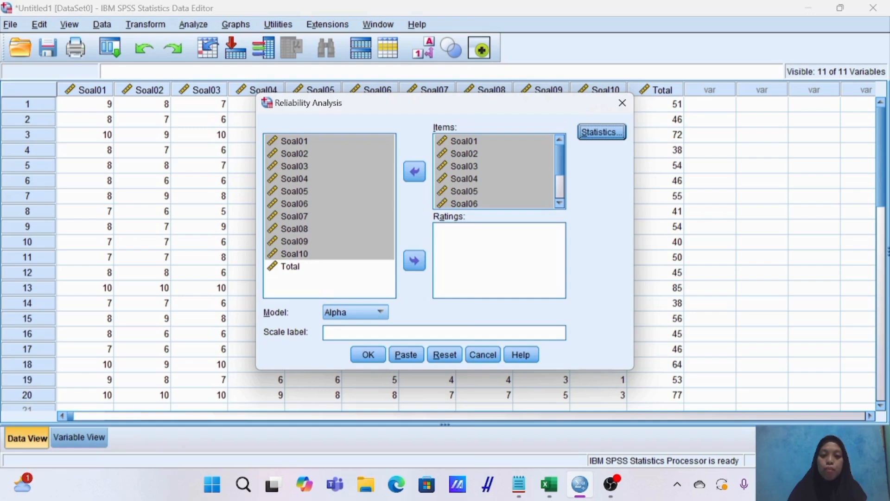
{"action": "left_click", "coordinate": [368, 355]}
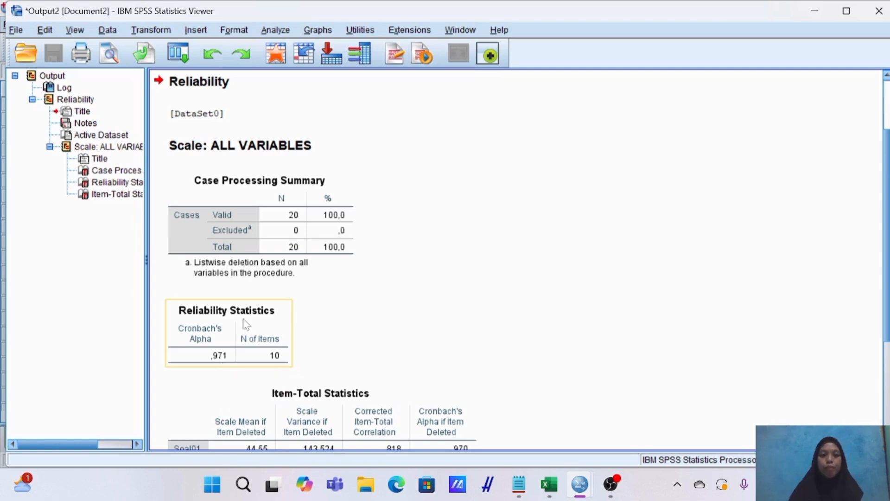
Put the reliability output away and read the Tingkat Kesukaran definition and decision criteria in the Notepad notes.
{"action": "left_click", "coordinate": [814, 10]}
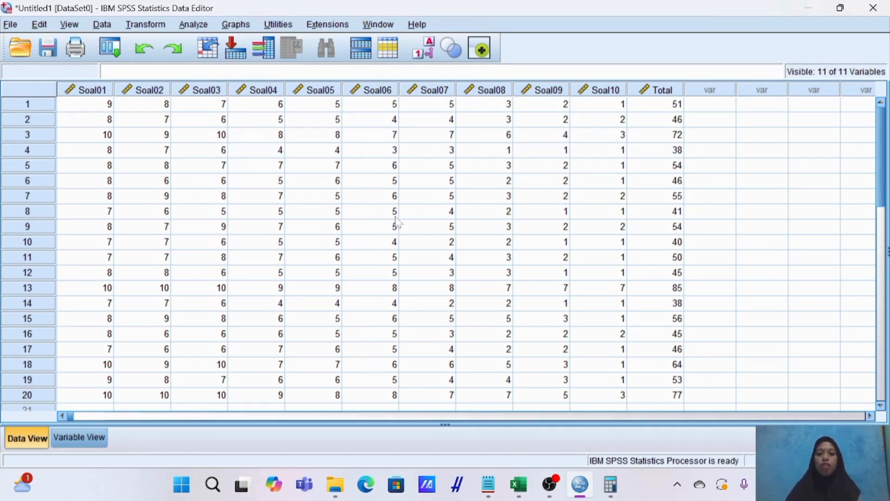
{"action": "left_click", "coordinate": [499, 488]}
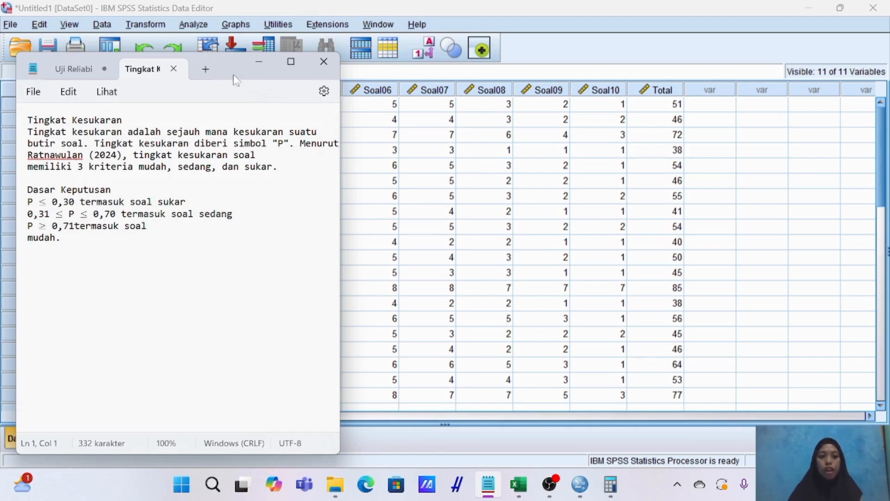
{"action": "left_click", "coordinate": [258, 63]}
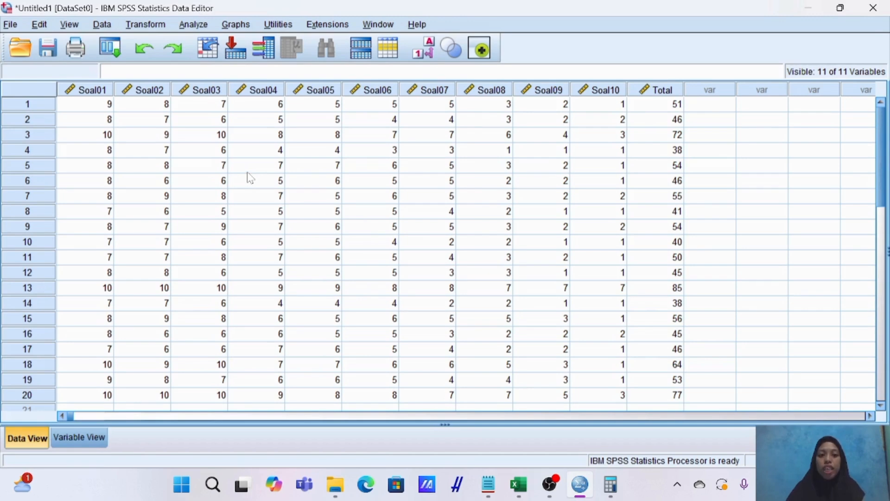
Start a Frequencies analysis and add Soal01 through Soal10 as its variables, leaving out Total.
{"action": "left_click", "coordinate": [193, 25]}
{"action": "mouse_move", "coordinate": [230, 63]}
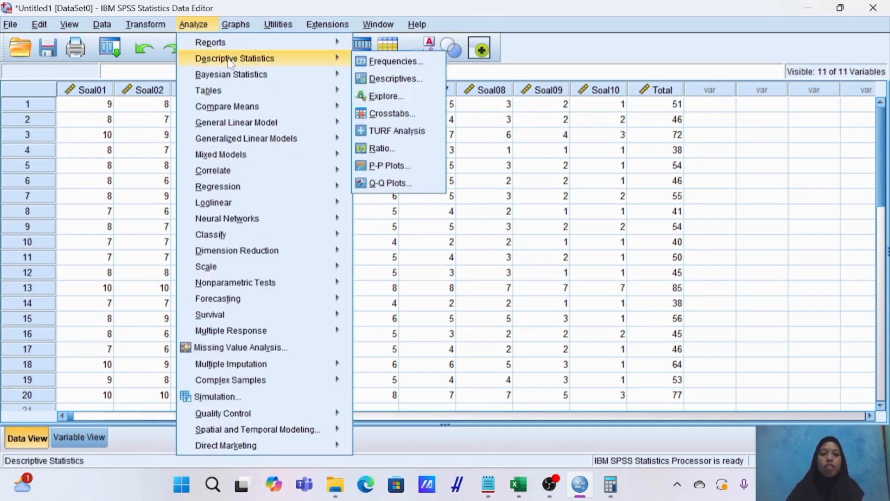
{"action": "left_click", "coordinate": [385, 62]}
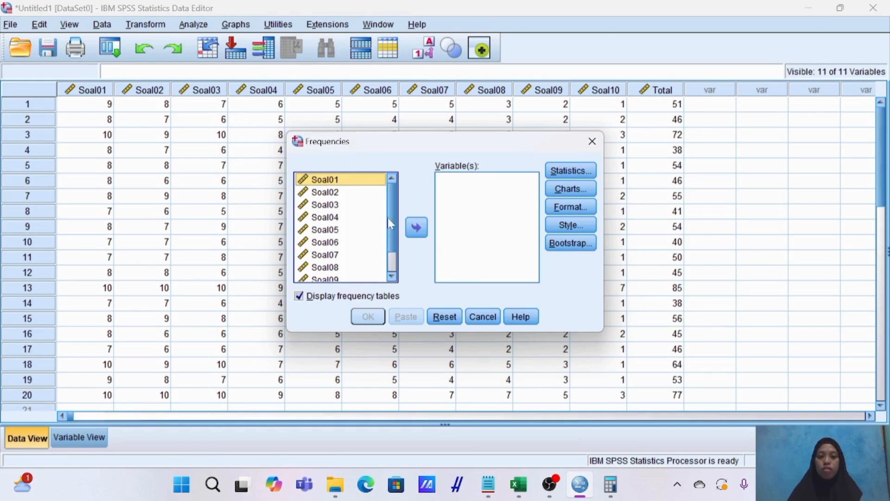
{"action": "left_click", "coordinate": [356, 182]}
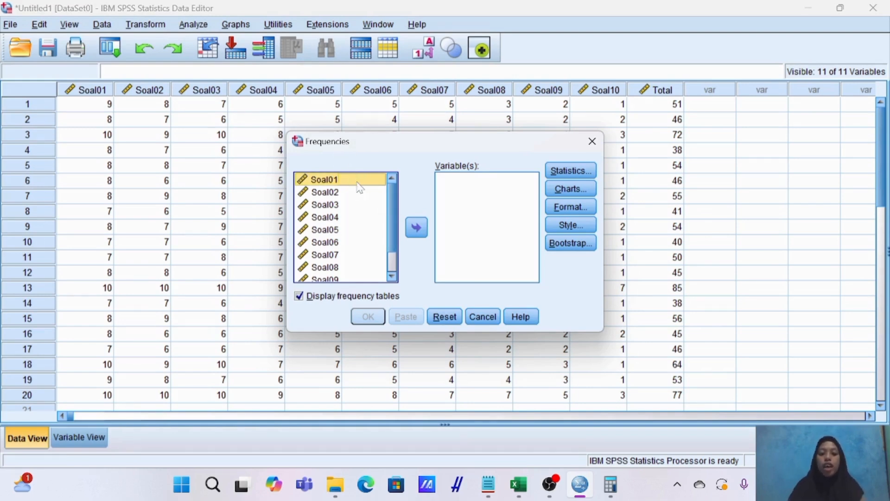
{"action": "key", "text": "shift+Down"}
{"action": "key", "text": "shift+Down"}
{"action": "key", "text": "shift+Down"}
{"action": "key", "text": "shift+Down"}
{"action": "key", "text": "shift+Down"}
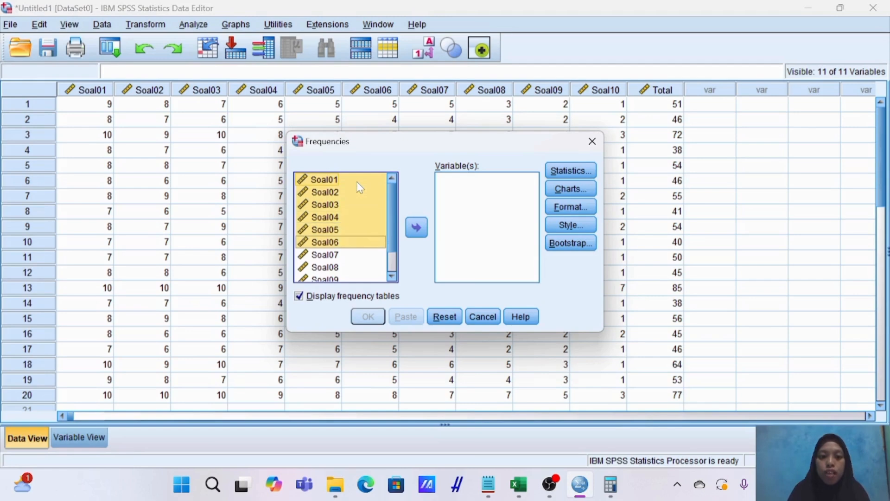
{"action": "key", "text": "shift+Down"}
{"action": "key", "text": "shift+Down"}
{"action": "key", "text": "shift+Down"}
{"action": "key", "text": "shift+Down"}
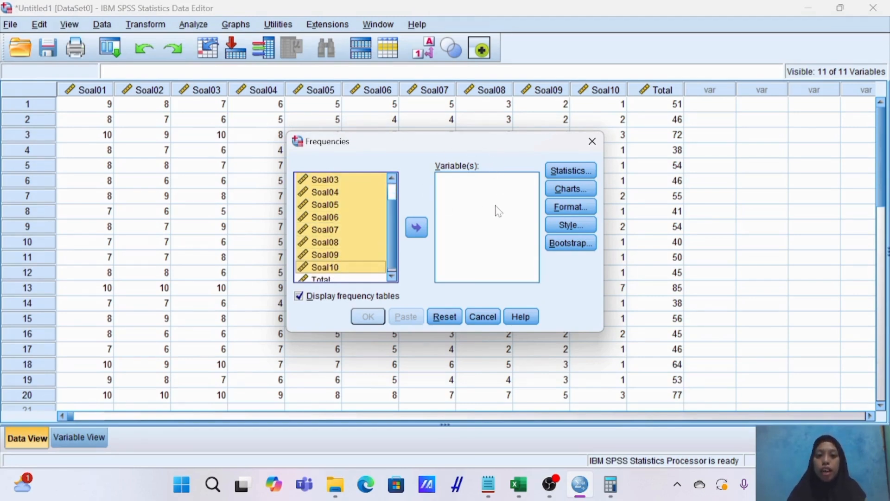
{"action": "left_click", "coordinate": [417, 228]}
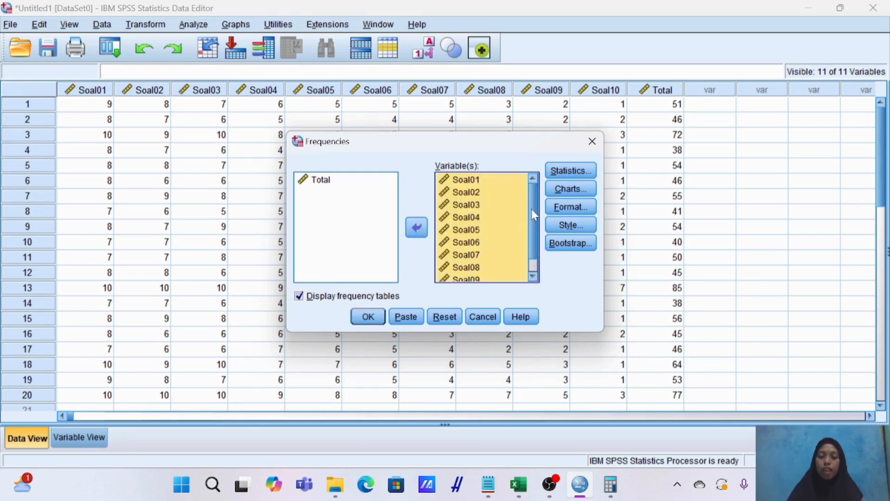
Request the Mean and Maximum statistics and run the Frequencies analysis.
{"action": "left_click", "coordinate": [574, 172]}
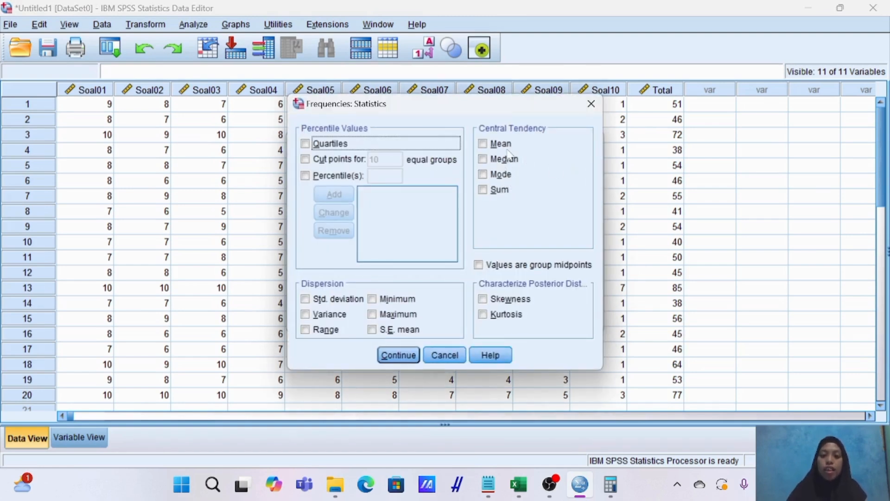
{"action": "left_click", "coordinate": [483, 144]}
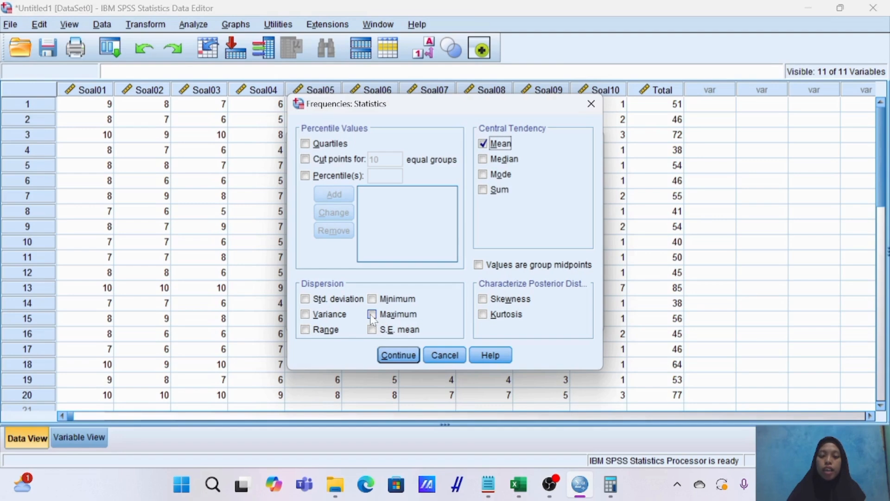
{"action": "left_click", "coordinate": [373, 315]}
{"action": "left_click", "coordinate": [393, 357]}
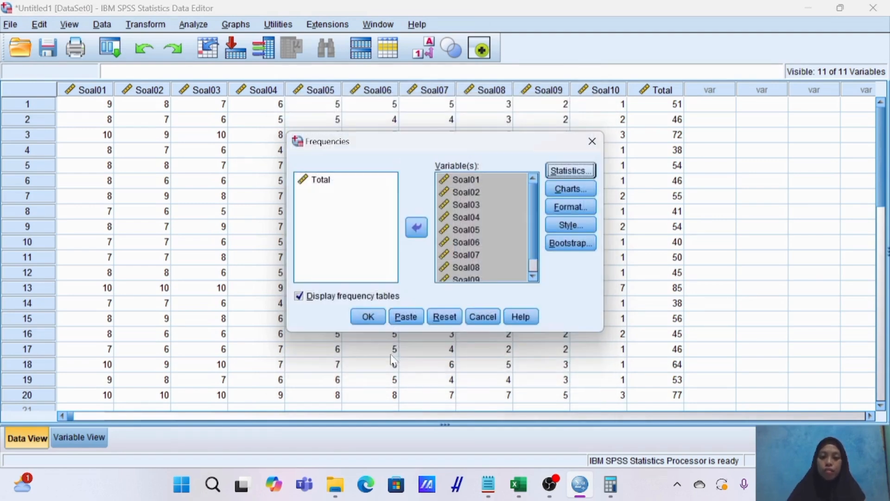
{"action": "left_click", "coordinate": [368, 317]}
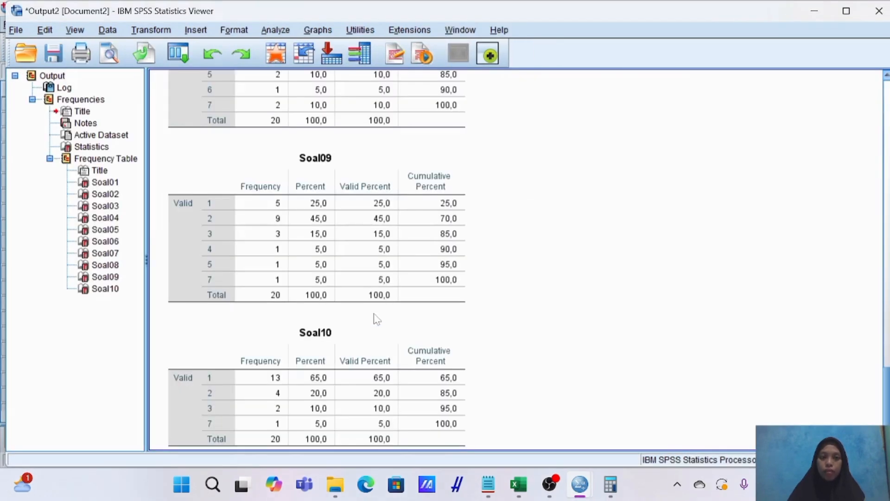
Using the Statistics table, calculate Soal01's difficulty index in Calculator by dividing its mean by its maximum, 8,25 ÷ 10.
{"action": "scroll", "coordinate": [503, 270], "scroll_direction": "up", "scroll_amount": 15}
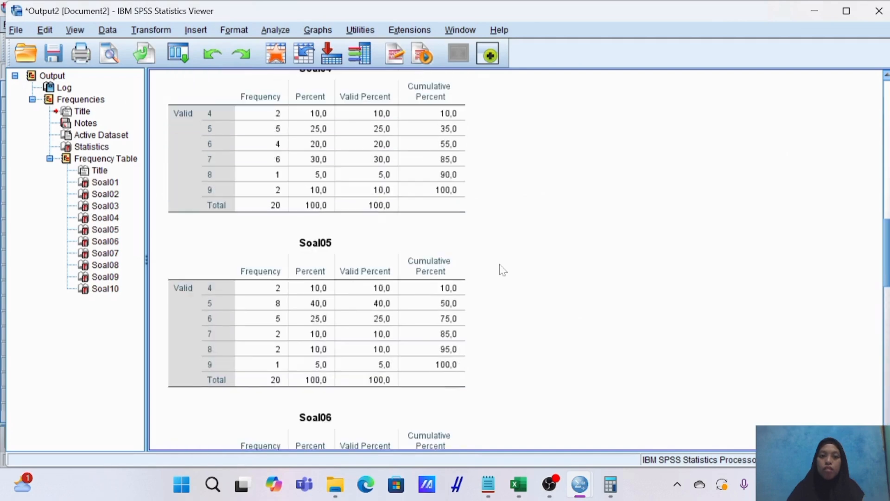
{"action": "scroll", "coordinate": [503, 270], "scroll_direction": "up", "scroll_amount": 3}
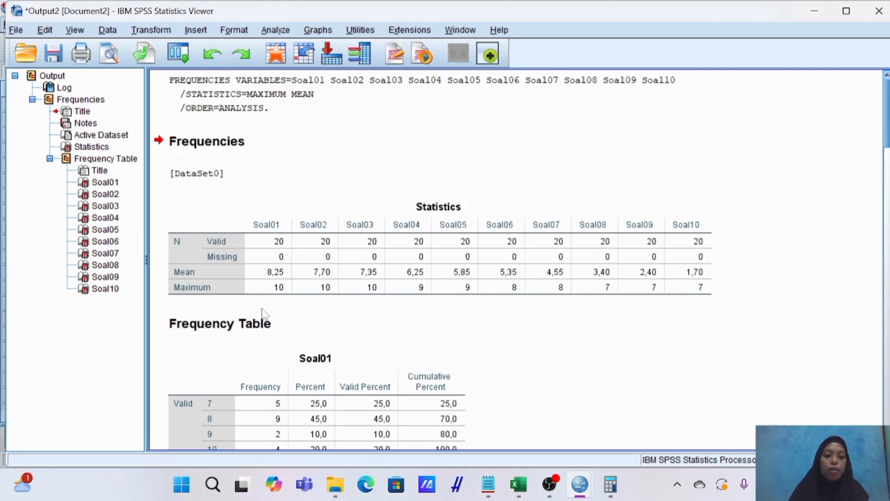
{"action": "left_click", "coordinate": [612, 494]}
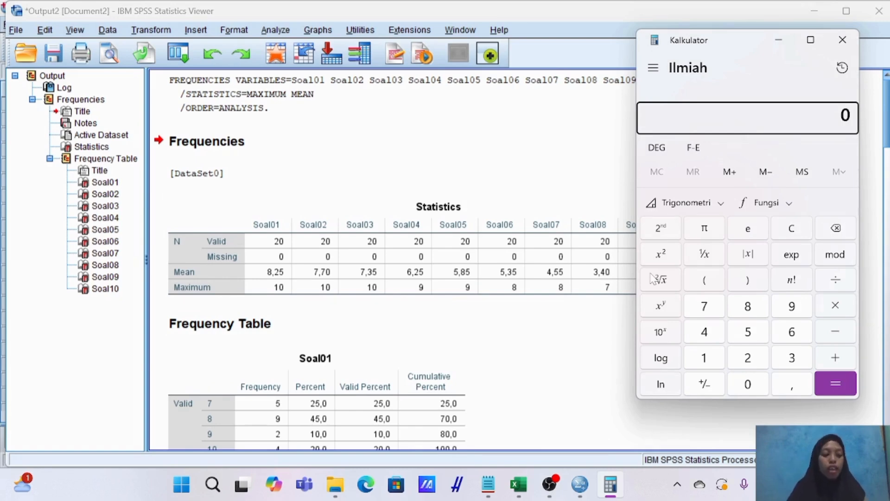
{"action": "left_click", "coordinate": [584, 281]}
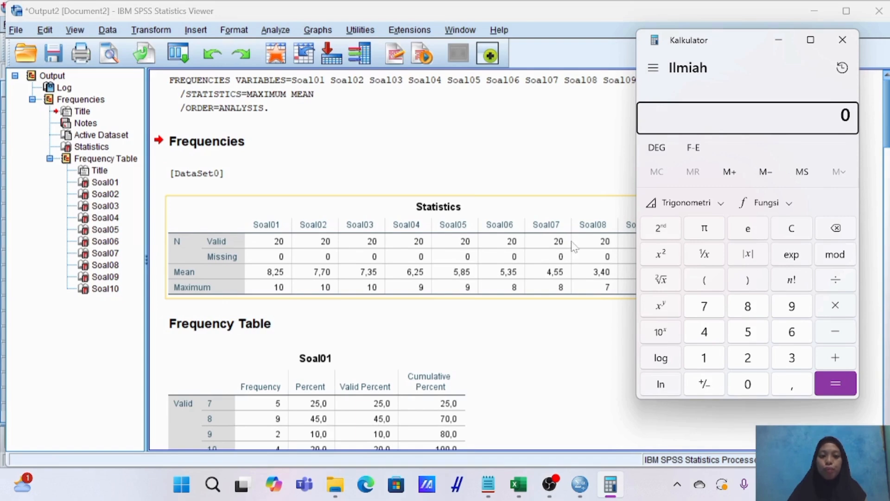
{"action": "left_click", "coordinate": [753, 311]}
{"action": "left_click", "coordinate": [796, 387]}
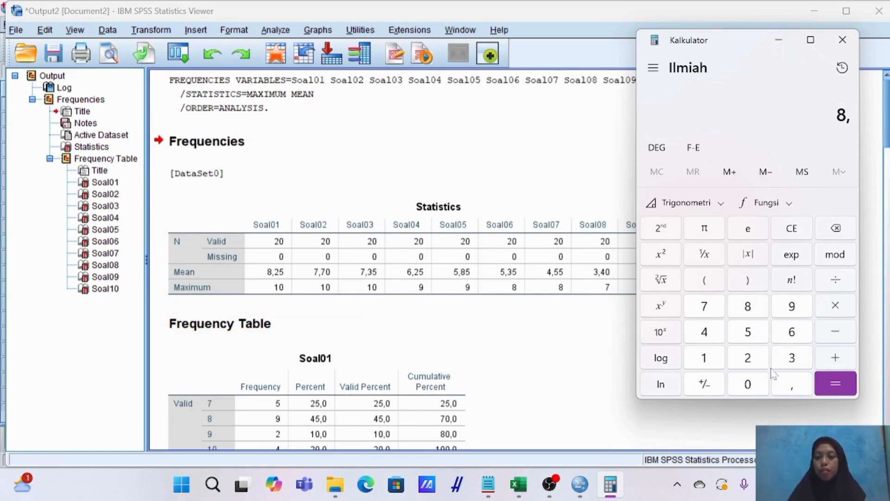
{"action": "left_click", "coordinate": [747, 358]}
{"action": "left_click", "coordinate": [748, 331]}
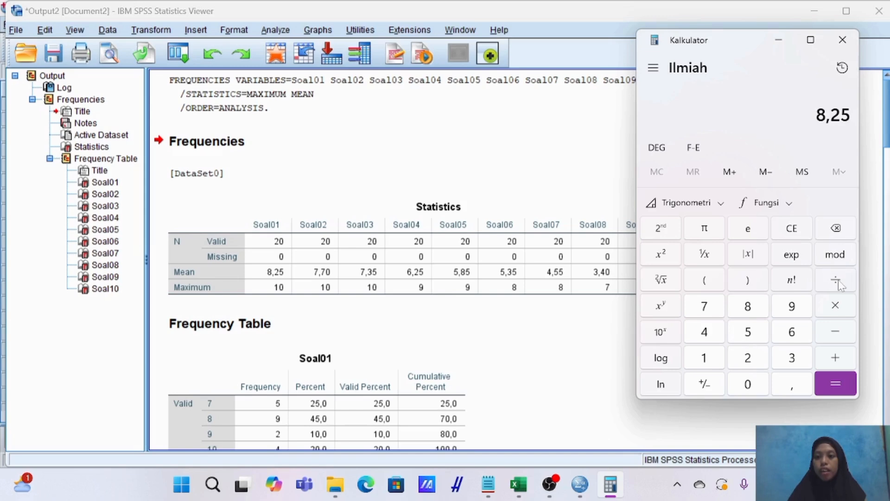
{"action": "left_click", "coordinate": [839, 284]}
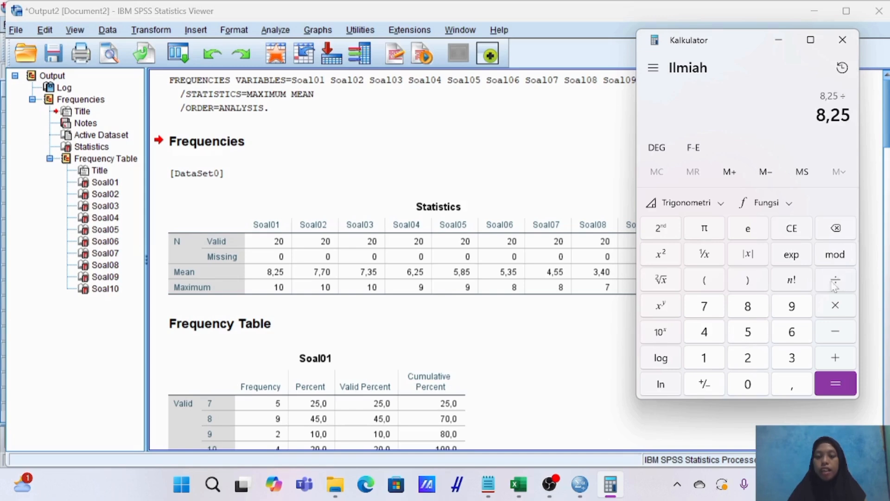
{"action": "left_click", "coordinate": [711, 357]}
{"action": "left_click", "coordinate": [750, 383]}
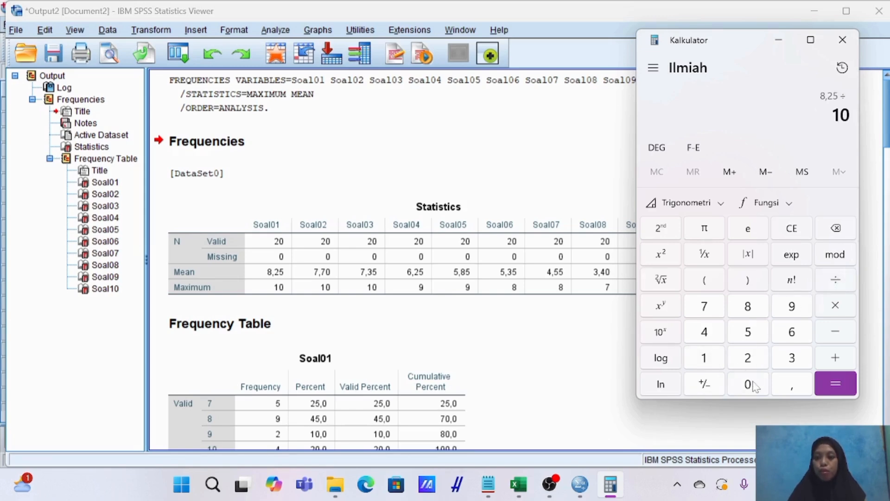
{"action": "left_click", "coordinate": [833, 383]}
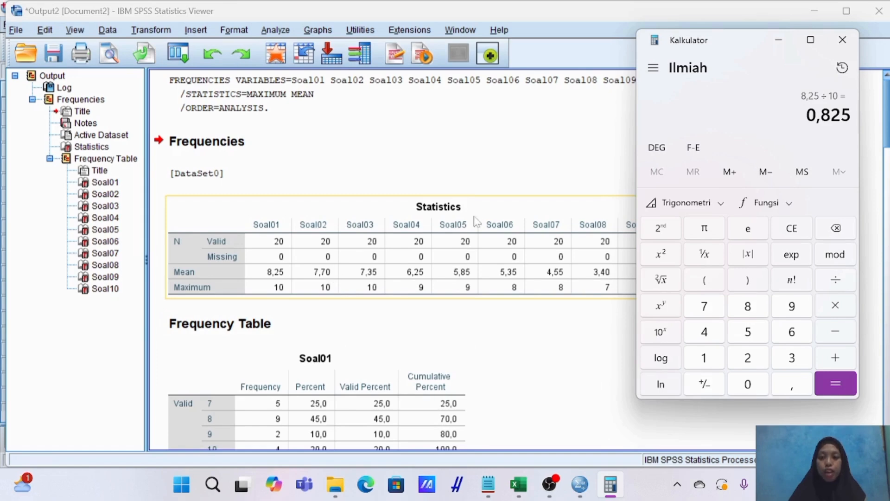
Calculate Soal02's difficulty index in Calculator by dividing its mean by its maximum, 7,70 ÷ 10.
{"action": "left_click", "coordinate": [841, 231]}
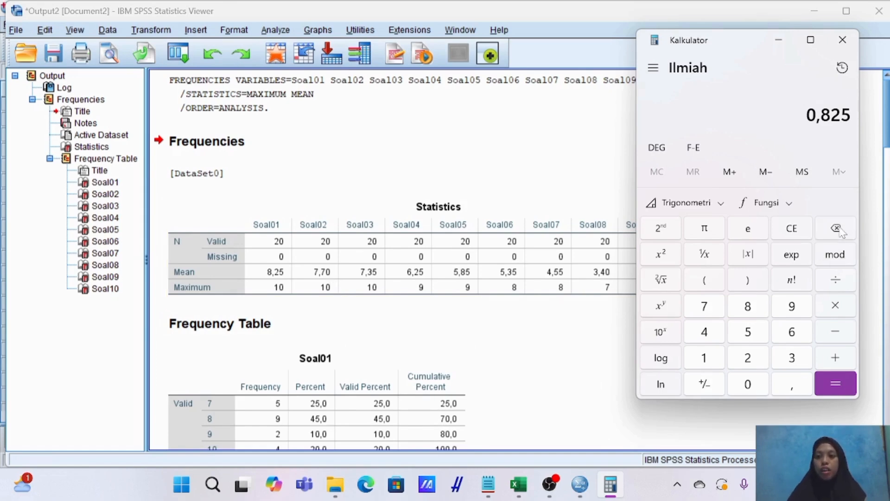
{"action": "left_click", "coordinate": [748, 384]}
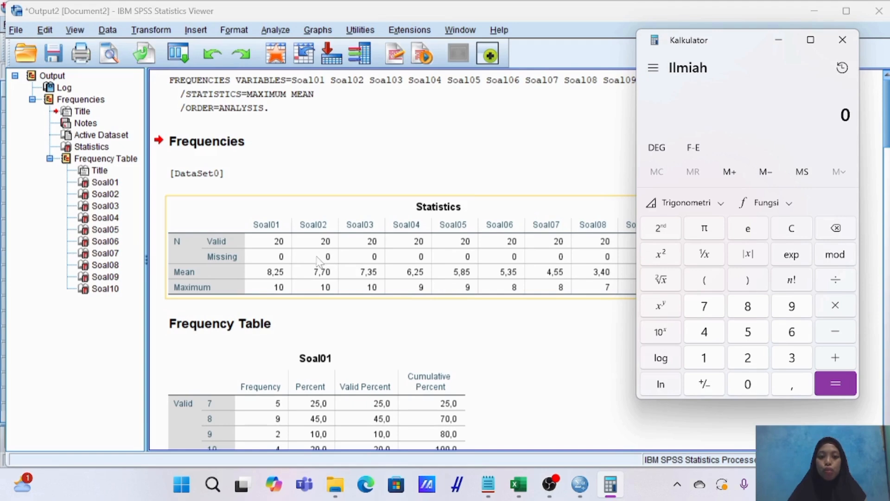
{"action": "left_click", "coordinate": [713, 308]}
{"action": "left_click", "coordinate": [792, 384]}
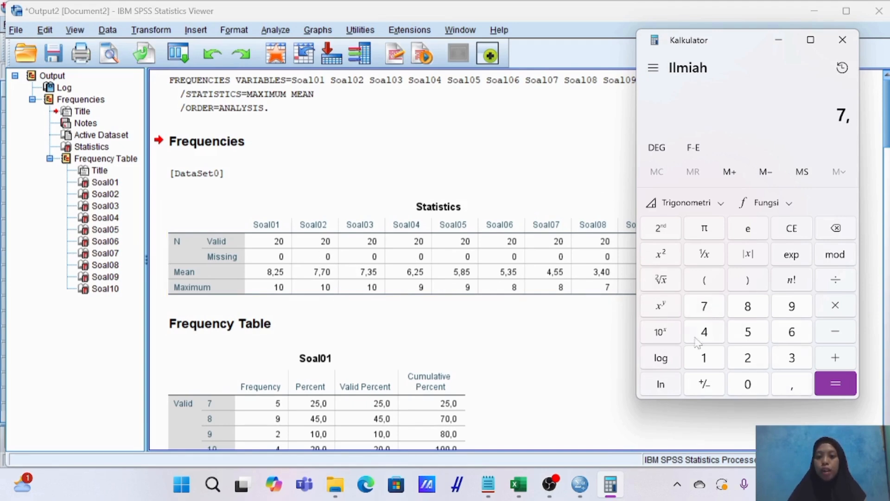
{"action": "left_click", "coordinate": [704, 306]}
{"action": "left_click", "coordinate": [751, 387]}
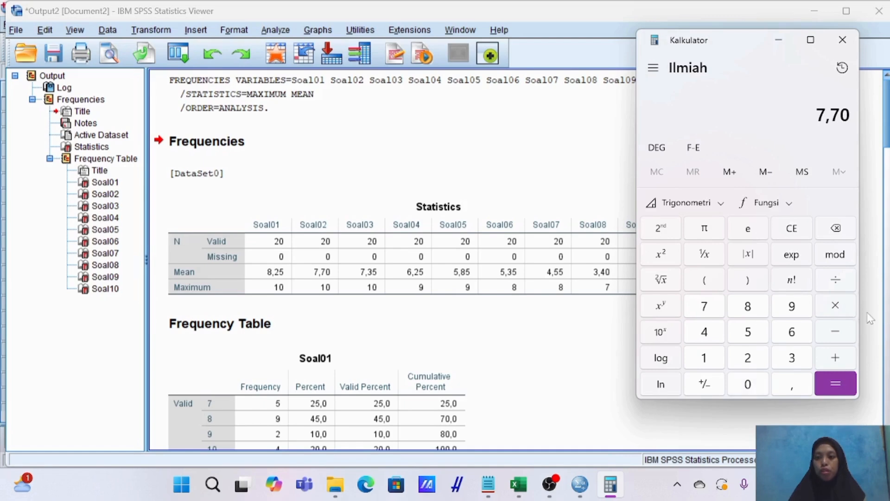
{"action": "left_click", "coordinate": [840, 281]}
{"action": "left_click", "coordinate": [705, 358]}
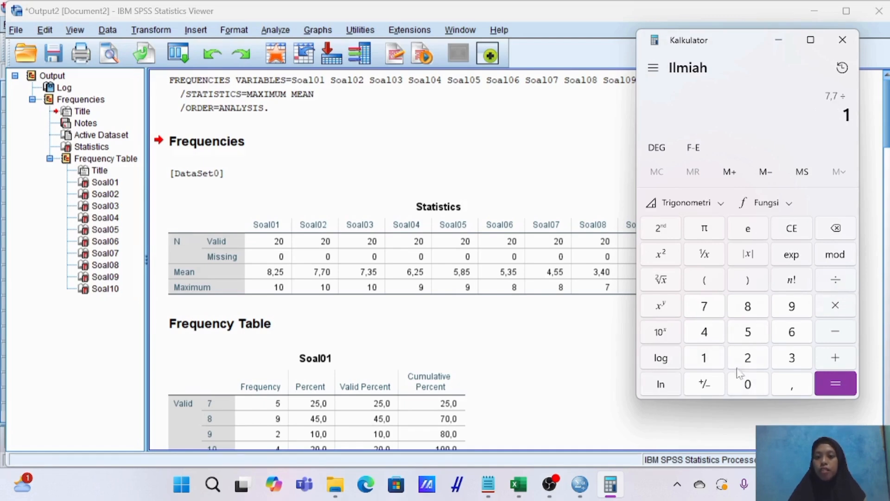
{"action": "left_click", "coordinate": [753, 385]}
{"action": "left_click", "coordinate": [826, 382]}
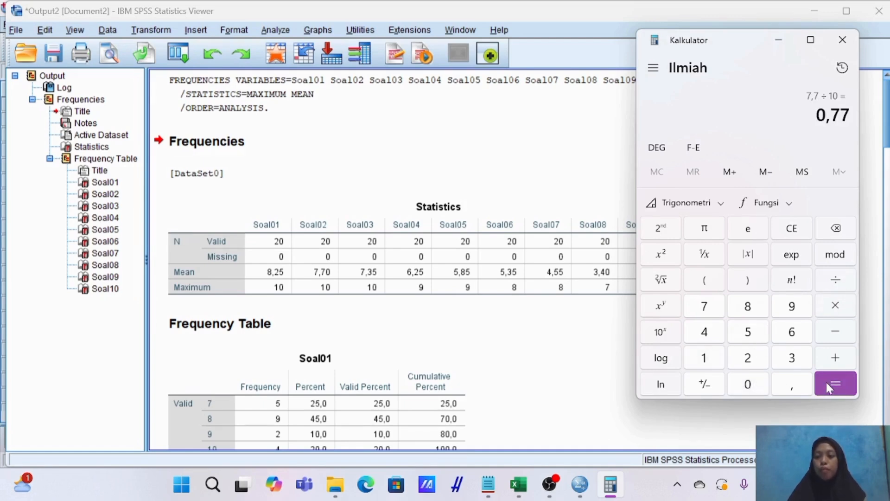
Calculate Soal03's difficulty index by dividing its mean by its maximum, 7,35 ÷ 10.
{"action": "left_click", "coordinate": [404, 291]}
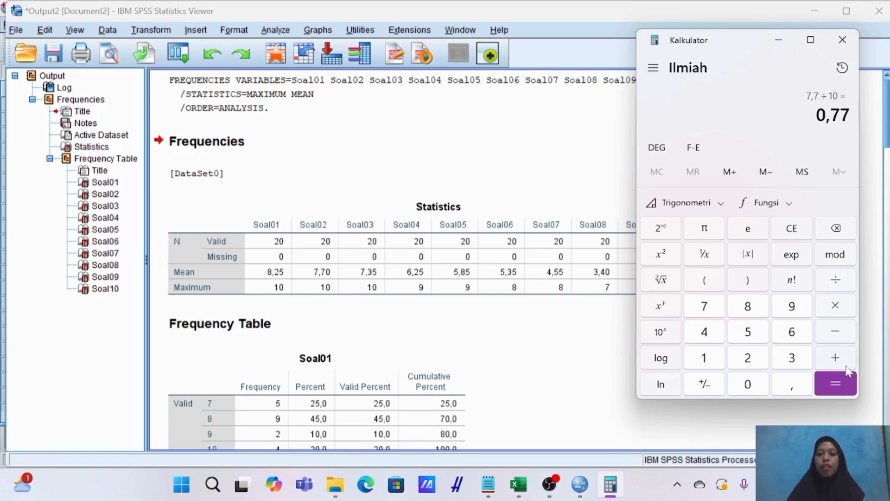
{"action": "left_click", "coordinate": [830, 232]}
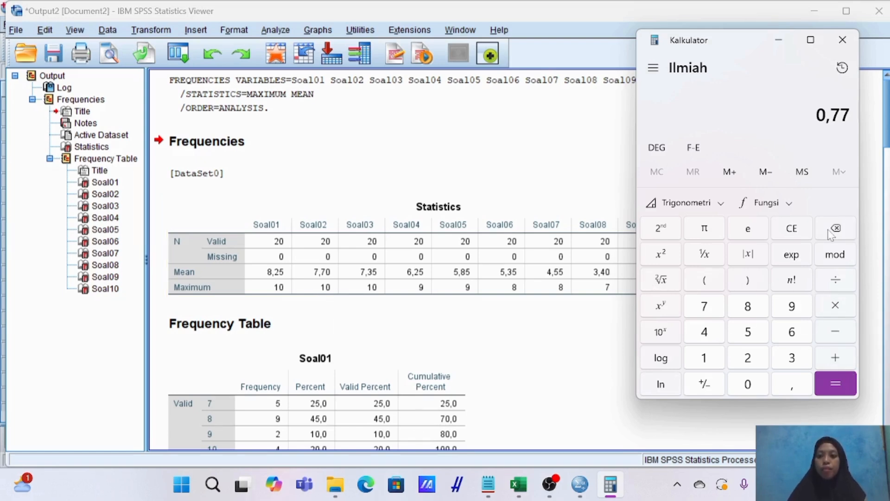
{"action": "left_click", "coordinate": [747, 384]}
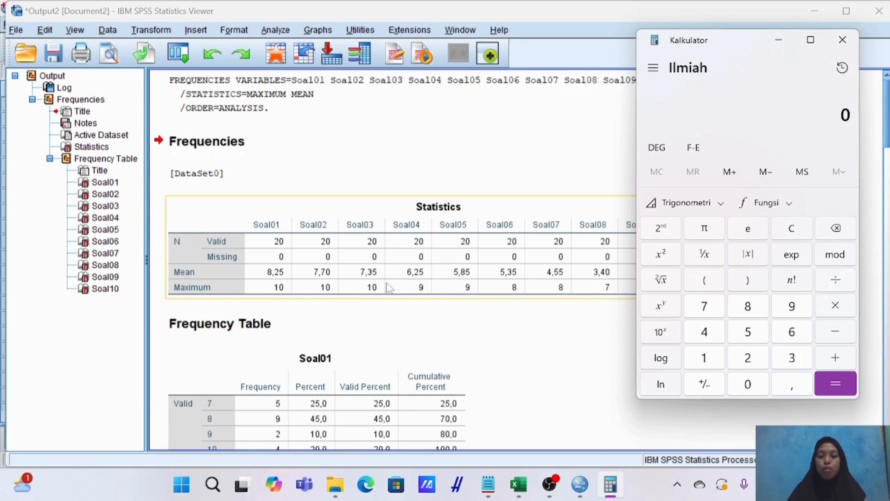
{"action": "left_click", "coordinate": [712, 314]}
{"action": "left_click", "coordinate": [795, 383]}
{"action": "left_click", "coordinate": [795, 359]}
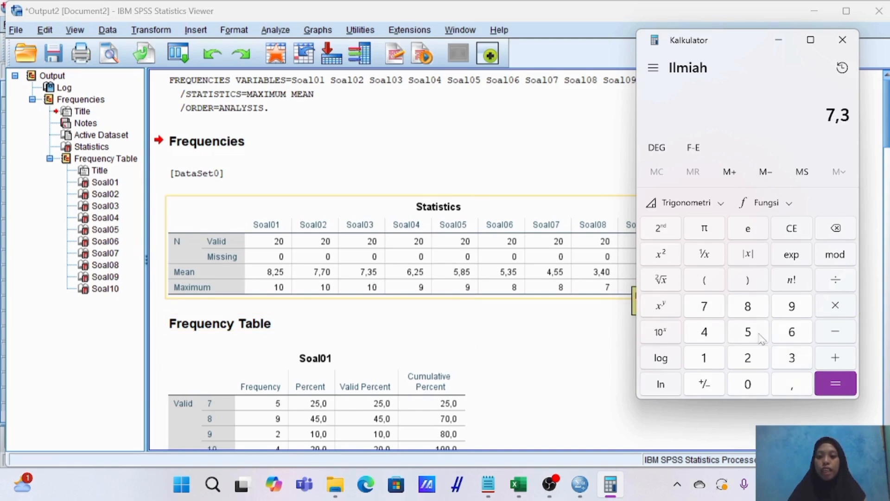
{"action": "left_click", "coordinate": [748, 332]}
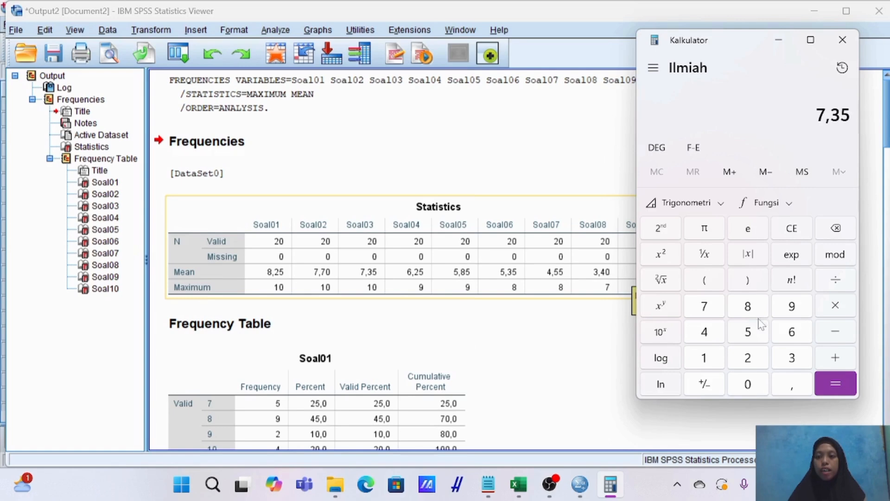
{"action": "left_click", "coordinate": [834, 280]}
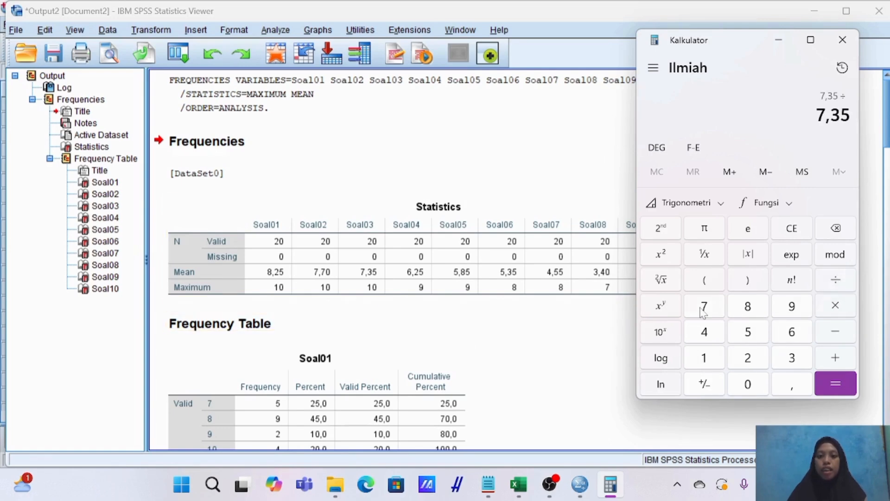
{"action": "left_click", "coordinate": [711, 359]}
{"action": "left_click", "coordinate": [747, 384]}
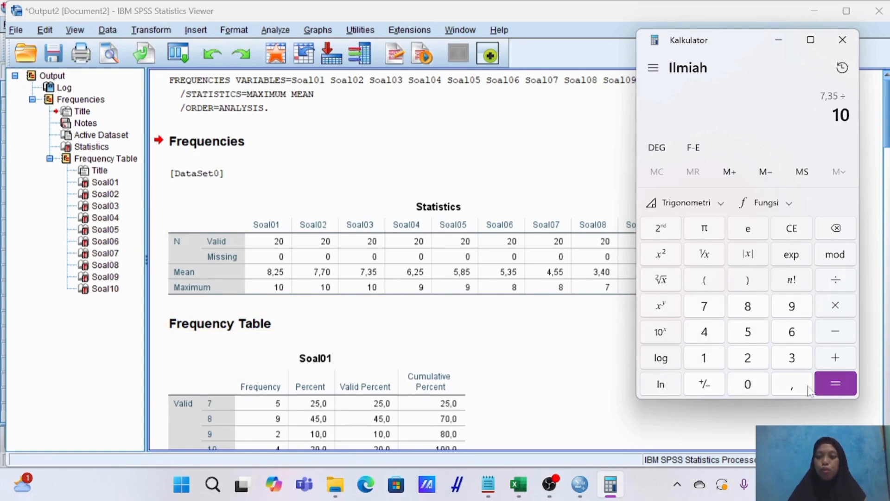
{"action": "left_click", "coordinate": [830, 394]}
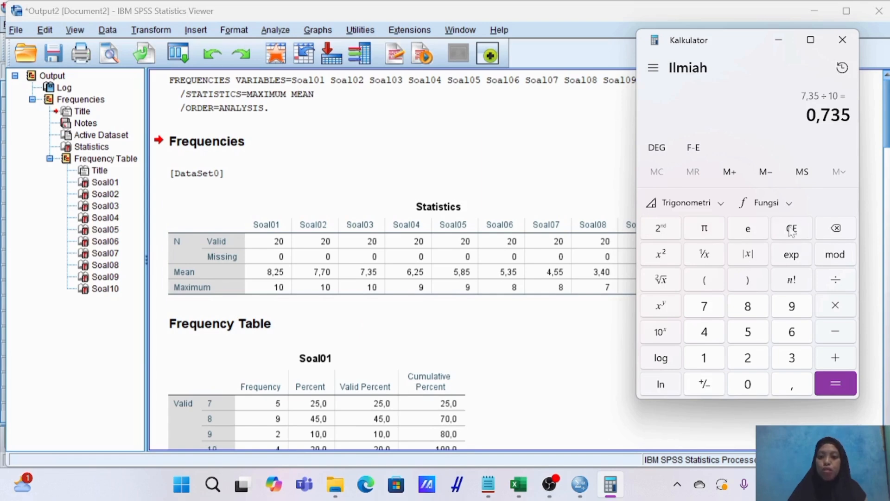
Calculate Soal04's difficulty index by dividing its mean by its maximum, 6,25 ÷ 9.
{"action": "left_click", "coordinate": [835, 232]}
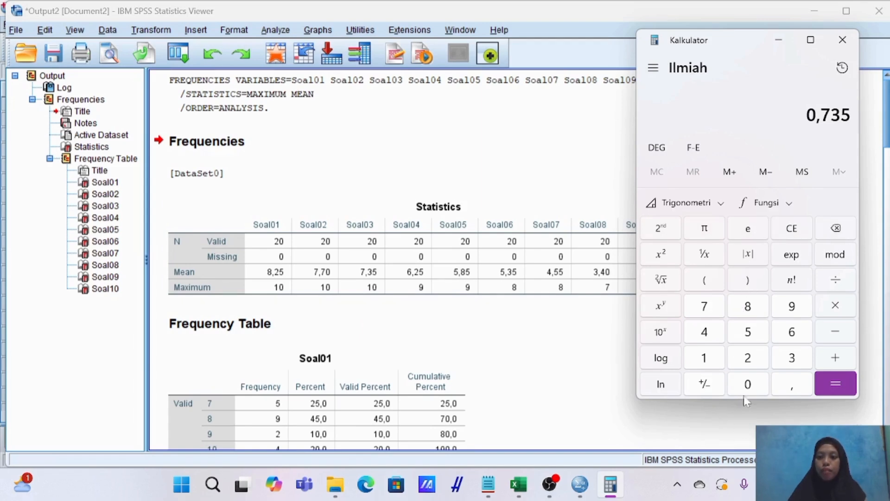
{"action": "left_click", "coordinate": [750, 384]}
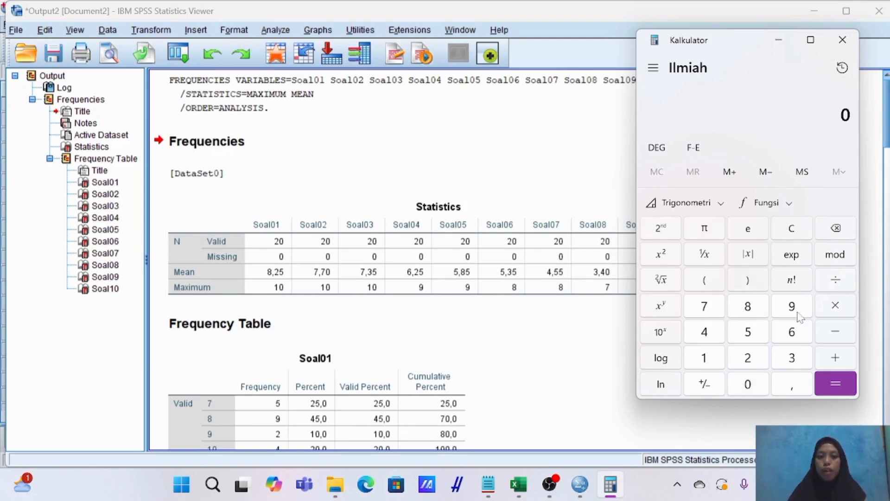
{"action": "left_click", "coordinate": [792, 332]}
{"action": "left_click", "coordinate": [794, 392]}
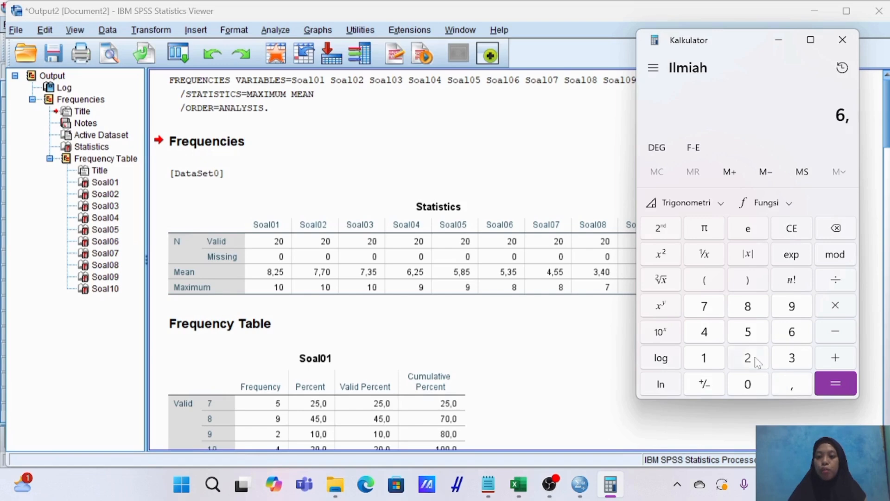
{"action": "left_click", "coordinate": [747, 357]}
{"action": "left_click", "coordinate": [748, 331]}
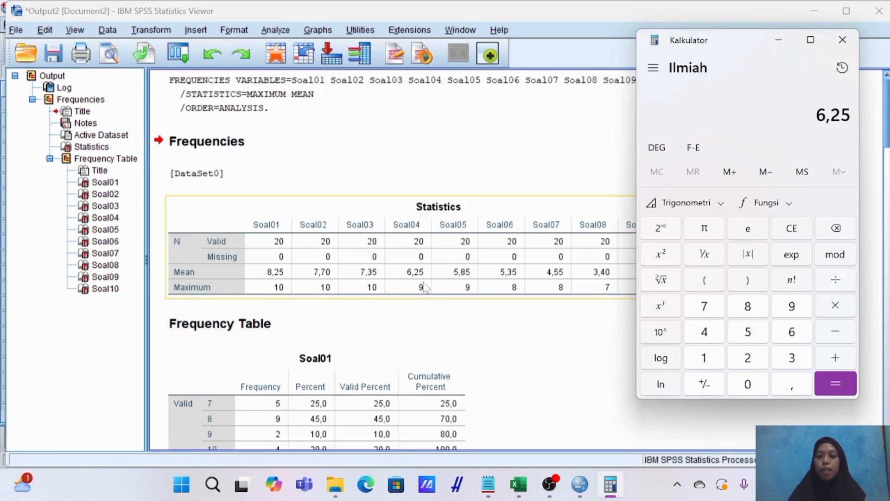
{"action": "left_click", "coordinate": [835, 280]}
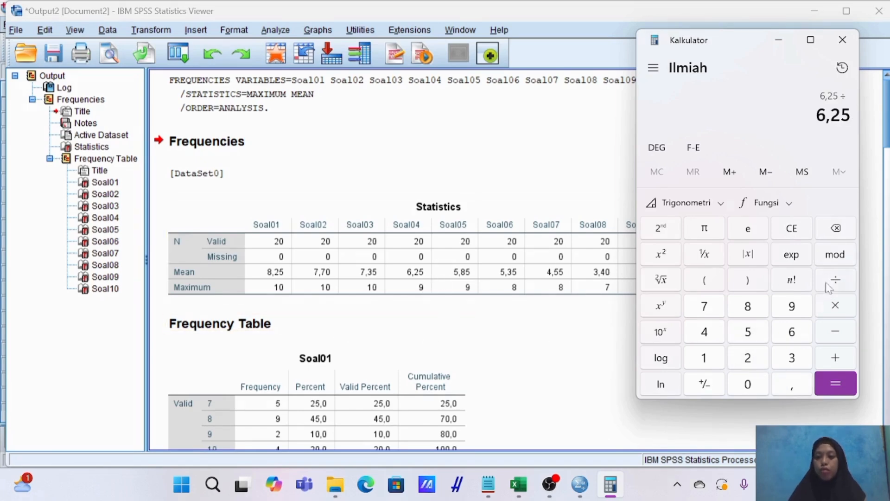
{"action": "left_click", "coordinate": [792, 306]}
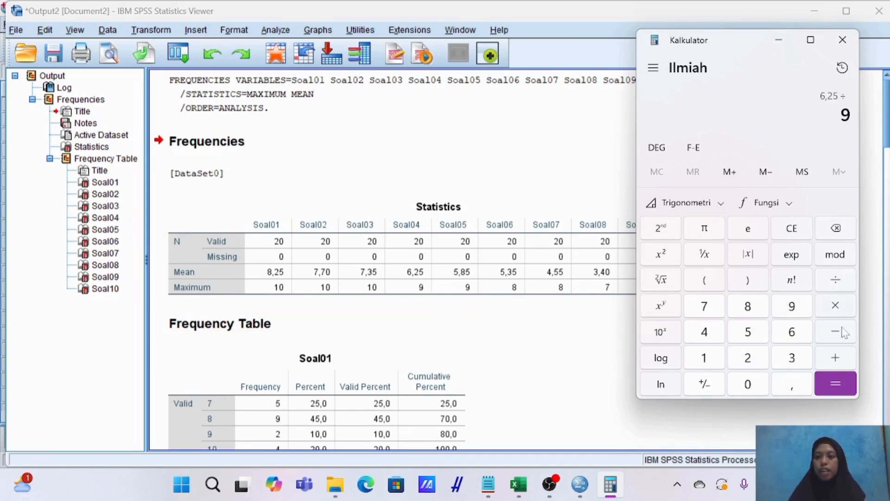
{"action": "left_click", "coordinate": [837, 387]}
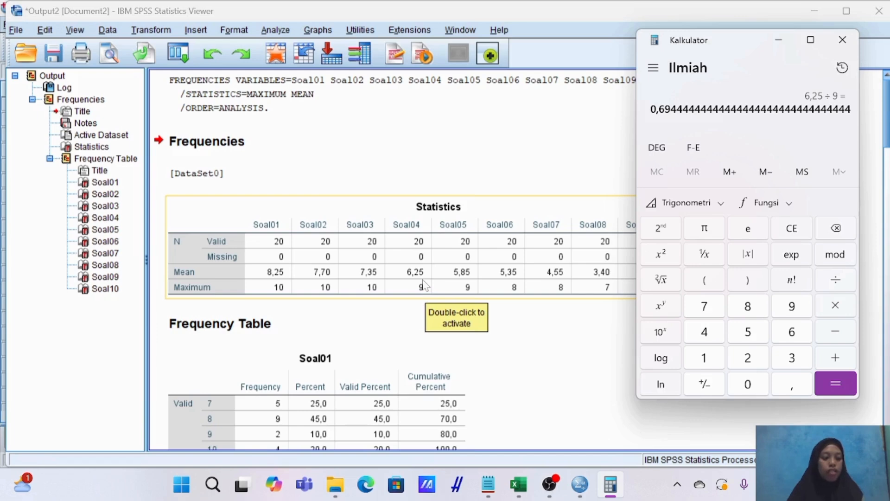
Calculate Soal05's difficulty index by dividing its mean by its maximum, 5,85 ÷ 9.
{"action": "left_click", "coordinate": [840, 235]}
{"action": "left_click", "coordinate": [751, 382]}
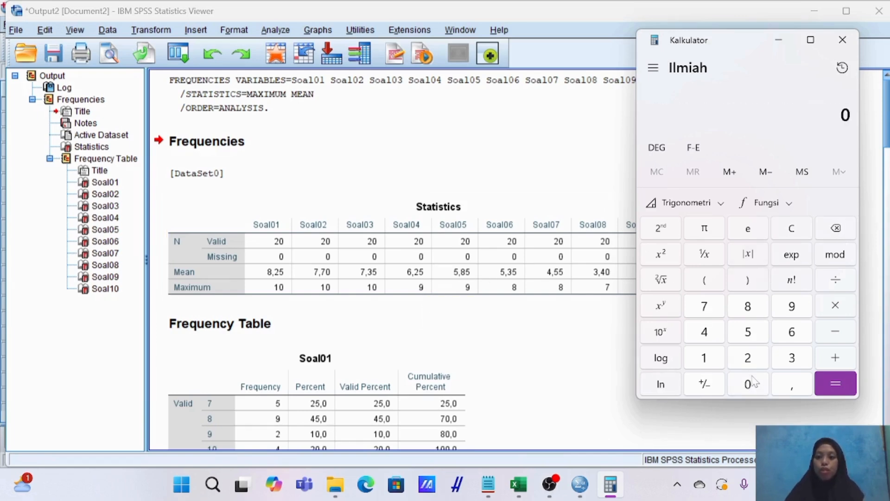
{"action": "left_click", "coordinate": [756, 332]}
{"action": "left_click", "coordinate": [791, 384]}
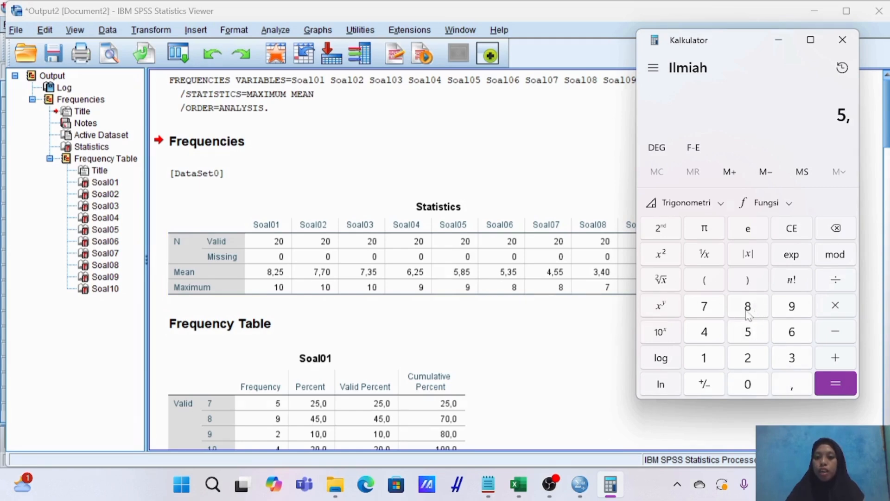
{"action": "left_click", "coordinate": [748, 307]}
{"action": "left_click", "coordinate": [752, 332]}
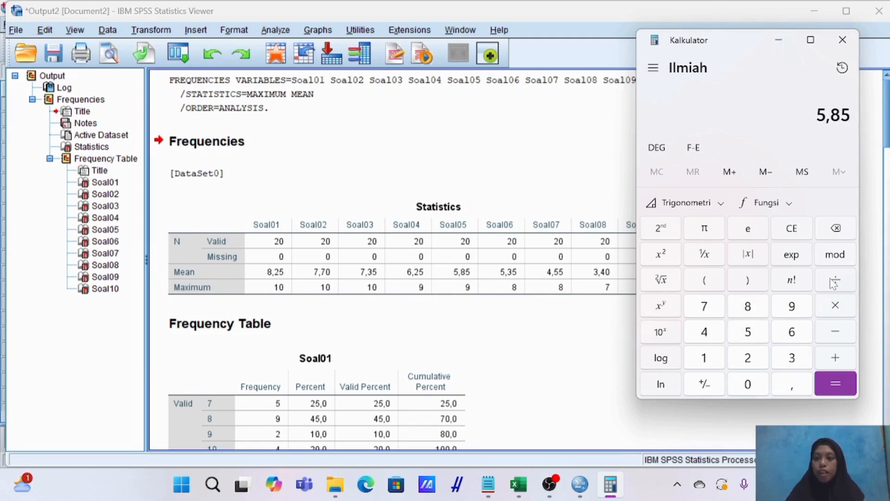
{"action": "left_click", "coordinate": [833, 281]}
{"action": "left_click", "coordinate": [792, 306]}
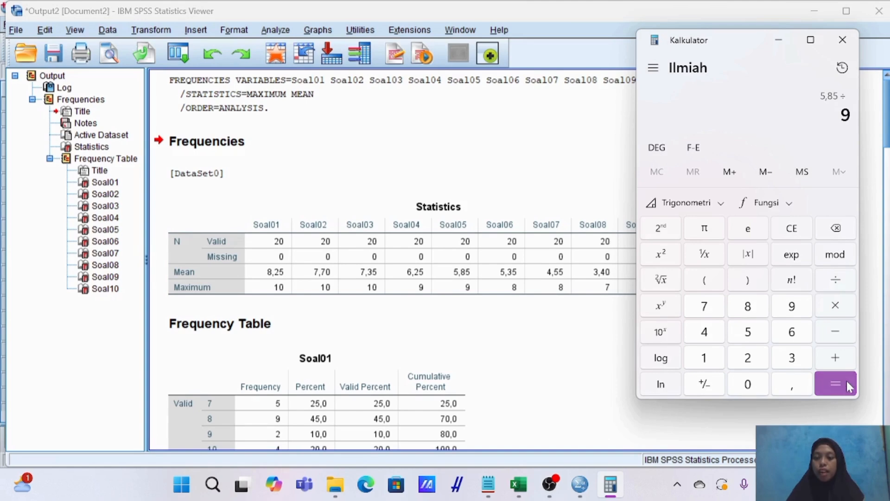
{"action": "left_click", "coordinate": [846, 383]}
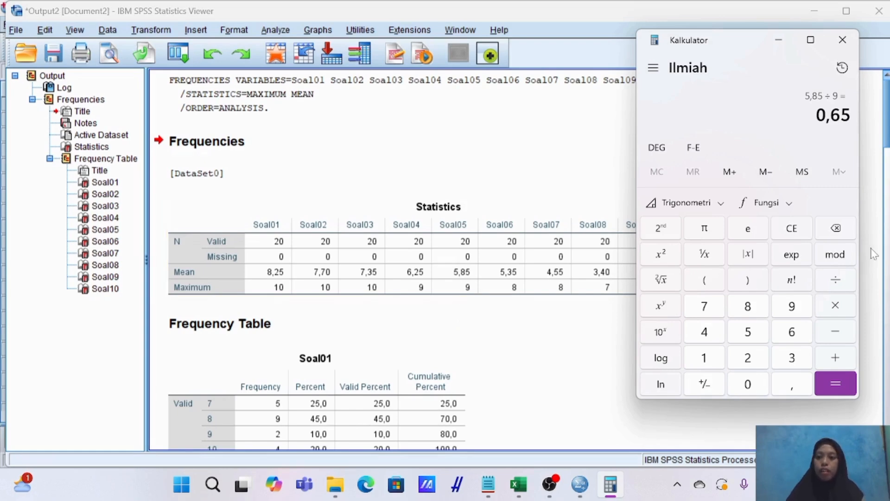
Calculate Soal06's difficulty index by dividing its mean by its maximum, 5,35 ÷ 8.
{"action": "left_click", "coordinate": [836, 236]}
{"action": "left_click", "coordinate": [748, 385]}
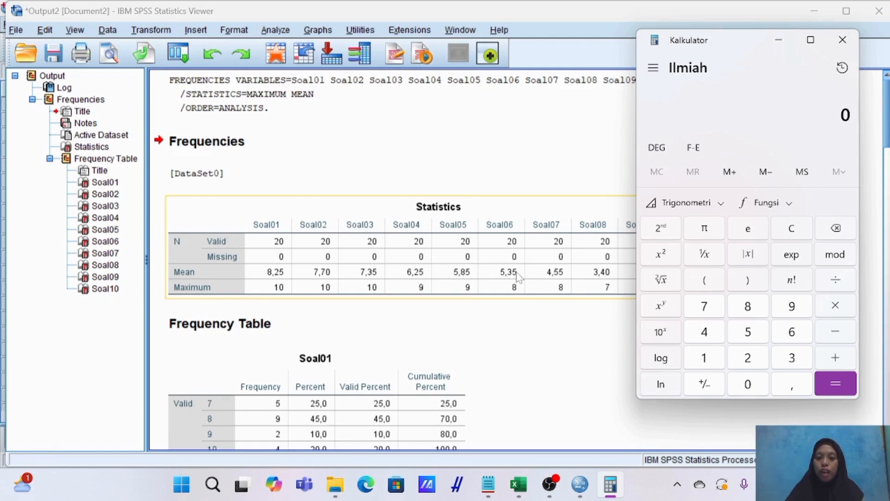
{"action": "left_click", "coordinate": [748, 331]}
{"action": "left_click", "coordinate": [798, 389]}
{"action": "left_click", "coordinate": [788, 353]}
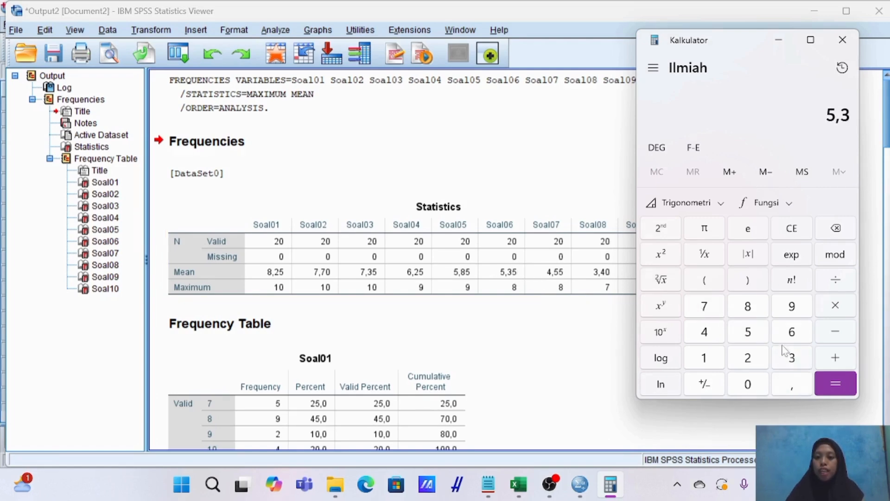
{"action": "left_click", "coordinate": [756, 338]}
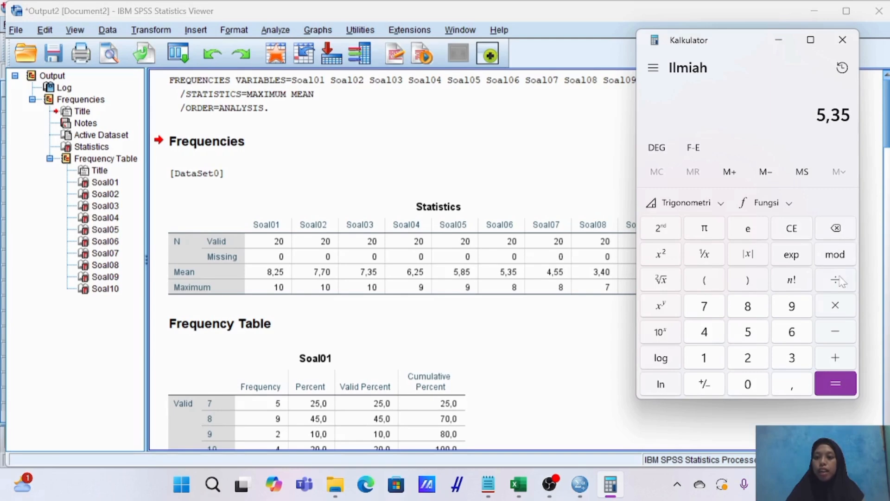
{"action": "left_click", "coordinate": [836, 280]}
{"action": "left_click", "coordinate": [752, 305]}
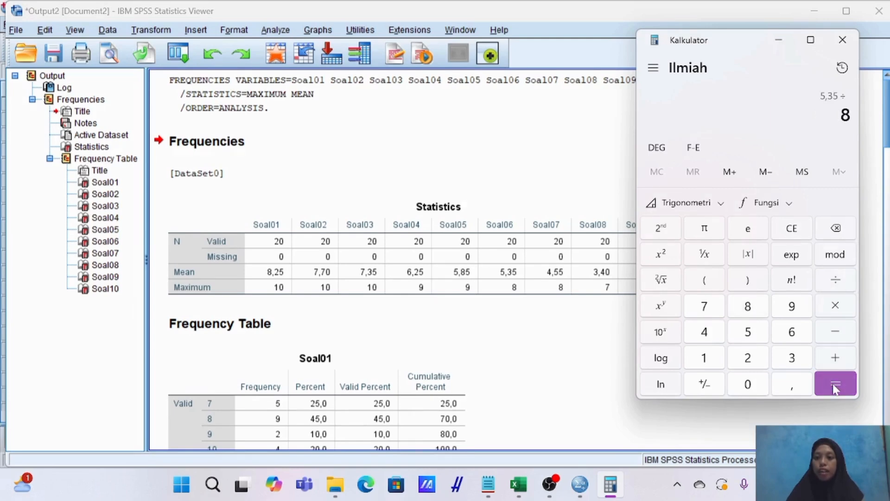
{"action": "left_click", "coordinate": [832, 383]}
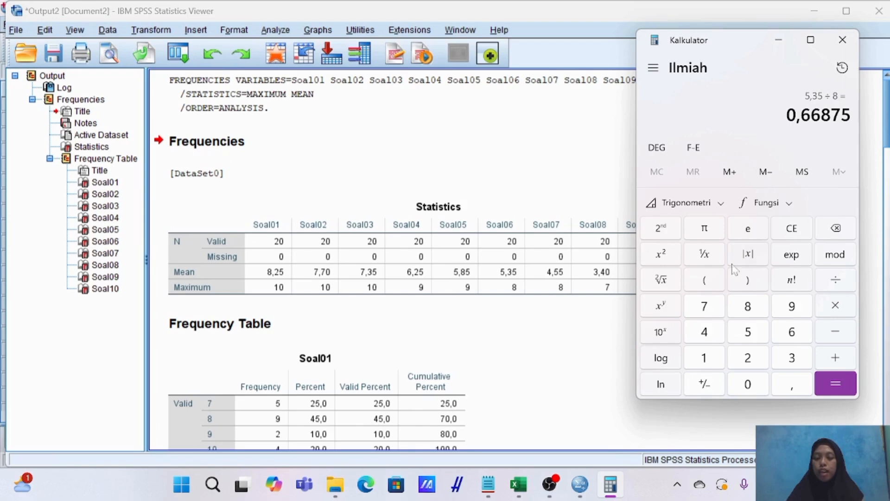
Calculate Soal07's difficulty index by dividing its mean by its maximum, 4,55 ÷ 8.
{"action": "left_click", "coordinate": [558, 297]}
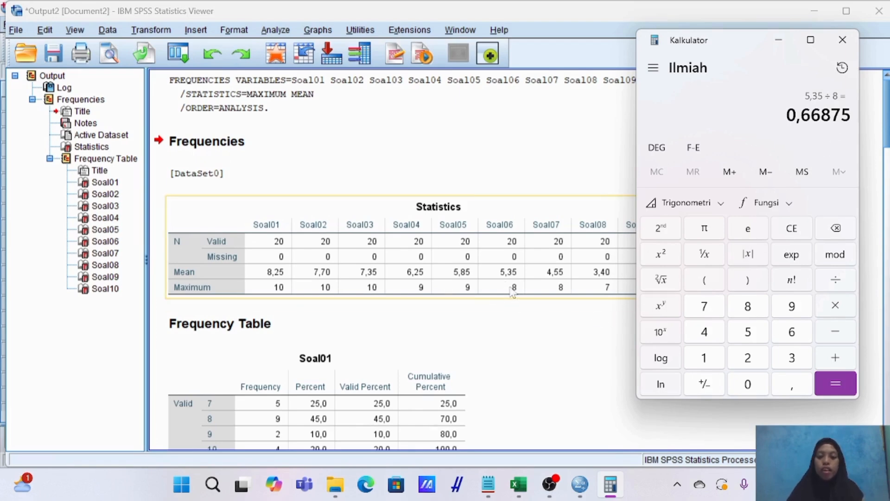
{"action": "mouse_move", "coordinate": [737, 48]}
{"action": "left_mouse_down"}
{"action": "mouse_move", "coordinate": [774, 54]}
{"action": "mouse_move", "coordinate": [747, 53]}
{"action": "left_mouse_up"}
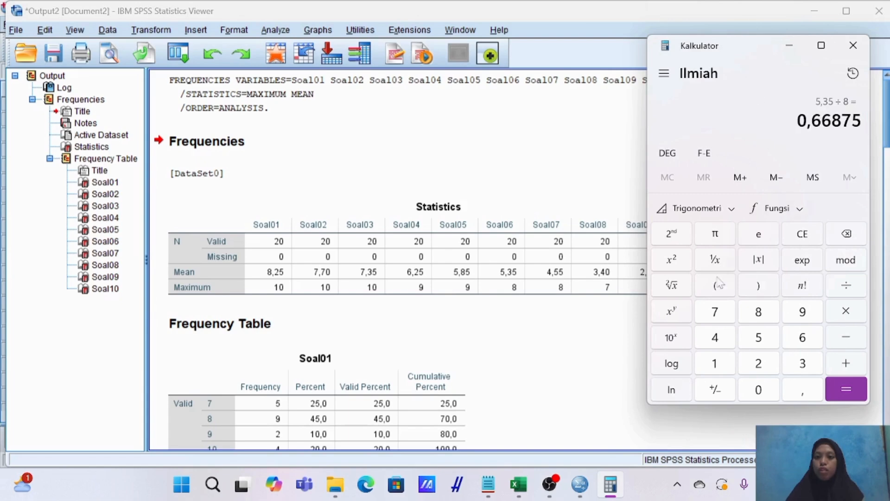
{"action": "left_click", "coordinate": [847, 234]}
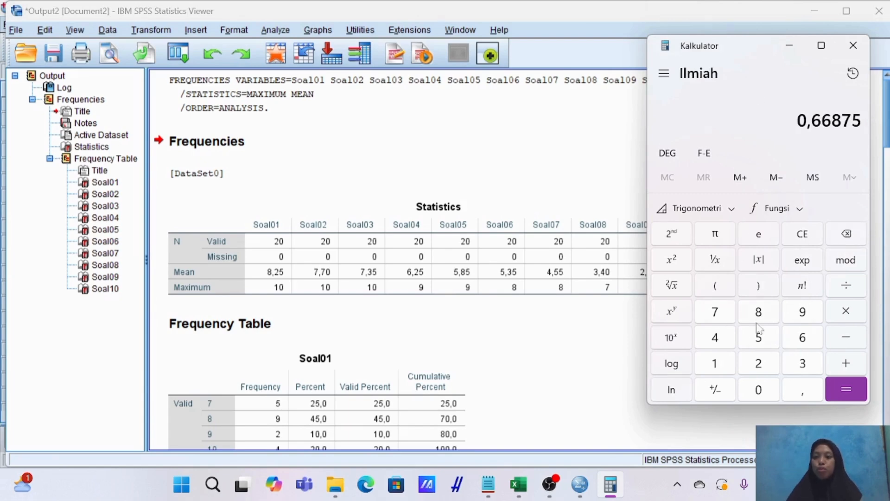
{"action": "left_click", "coordinate": [763, 388]}
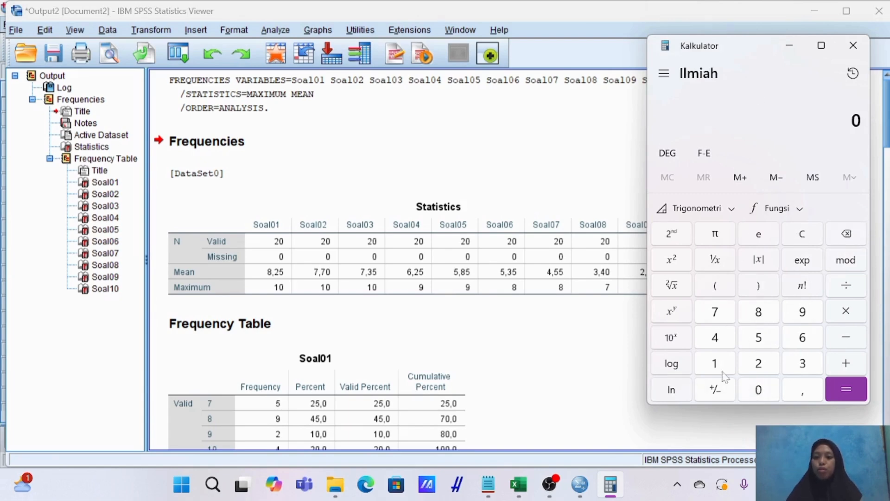
{"action": "left_click", "coordinate": [719, 341]}
{"action": "left_click", "coordinate": [804, 389]}
{"action": "left_click", "coordinate": [759, 337]}
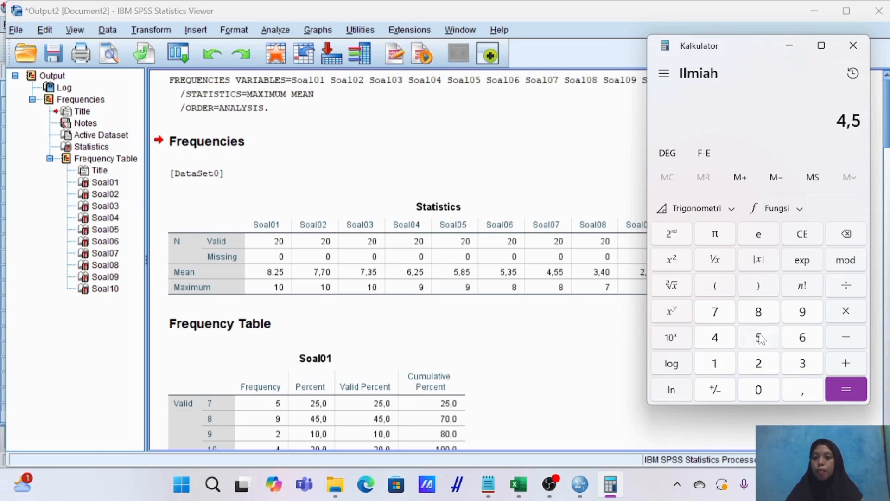
{"action": "left_click", "coordinate": [759, 337]}
{"action": "left_click", "coordinate": [852, 289]}
{"action": "left_click", "coordinate": [759, 311]}
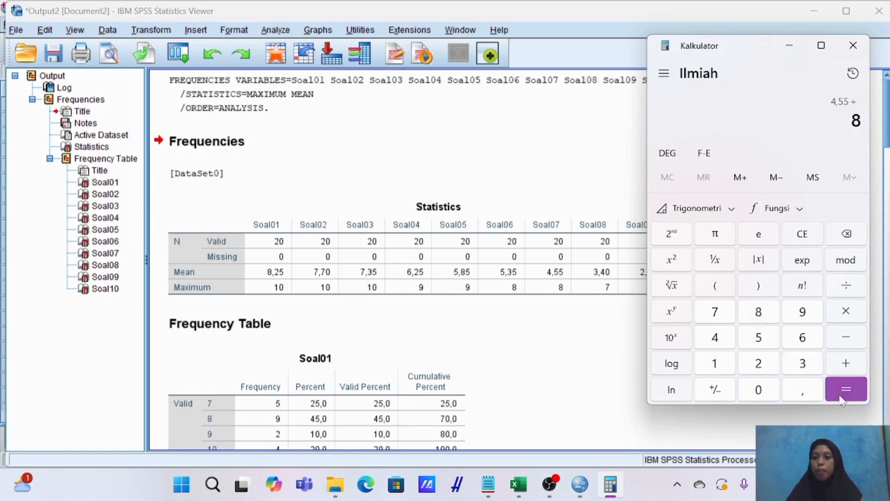
{"action": "left_click", "coordinate": [846, 389]}
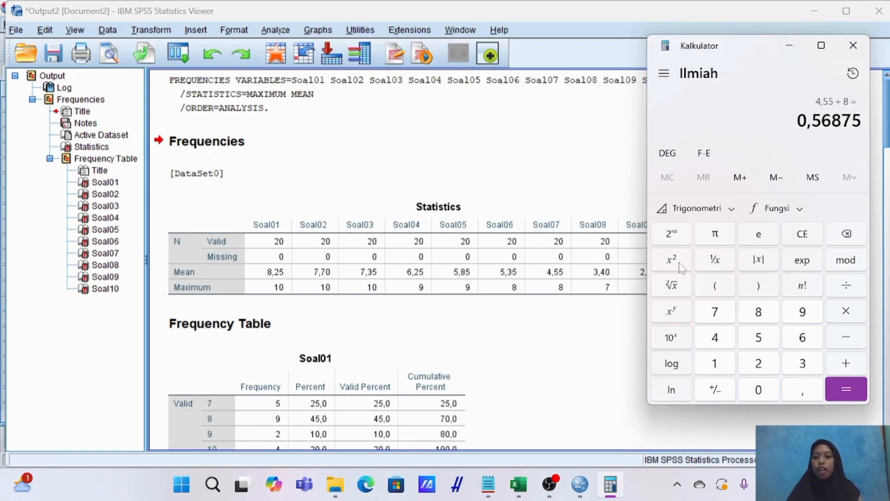
Calculate Soal09's difficulty index by dividing its mean by its maximum, 2,40 ÷ 7, with the calculator moved clear of its column.
{"action": "left_click_drag", "start_coordinate": [755, 58], "coordinate": [415, 67]}
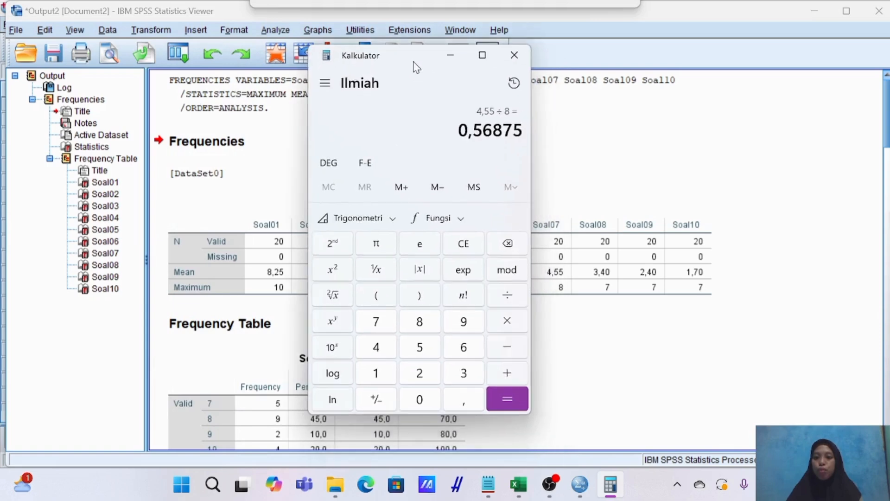
{"action": "left_click", "coordinate": [507, 243]}
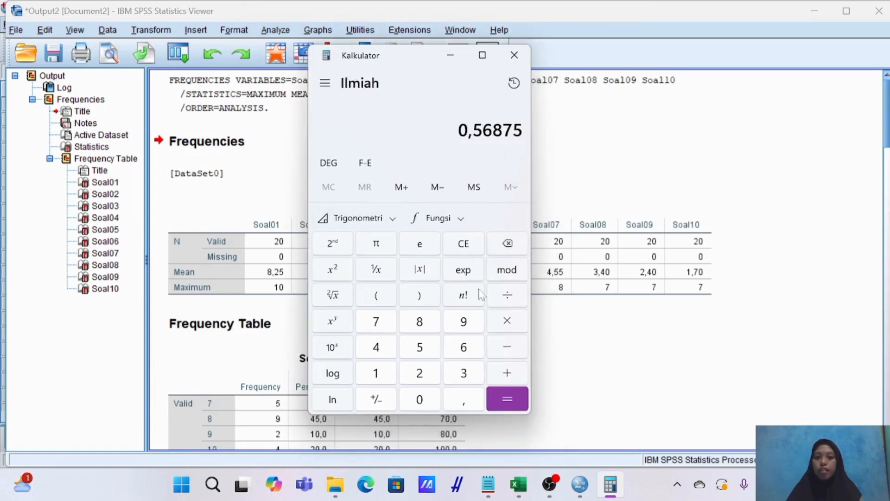
{"action": "left_click", "coordinate": [420, 400]}
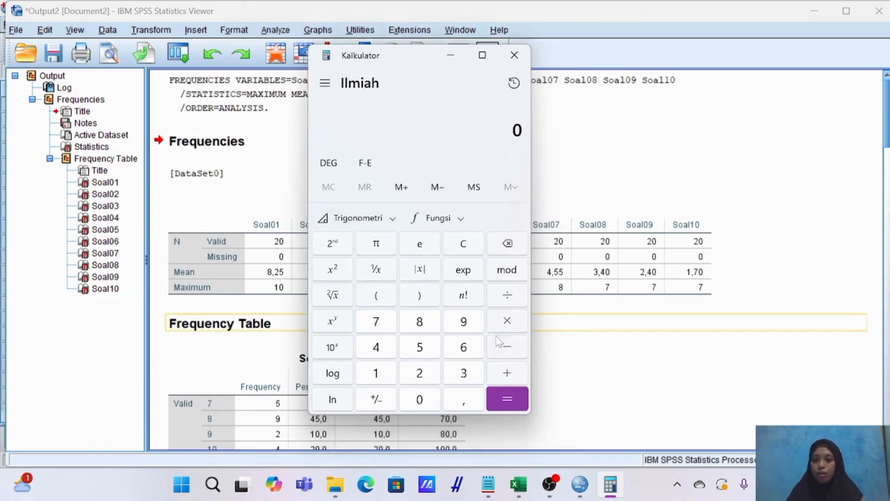
{"action": "left_click", "coordinate": [435, 375]}
{"action": "left_click", "coordinate": [461, 399]}
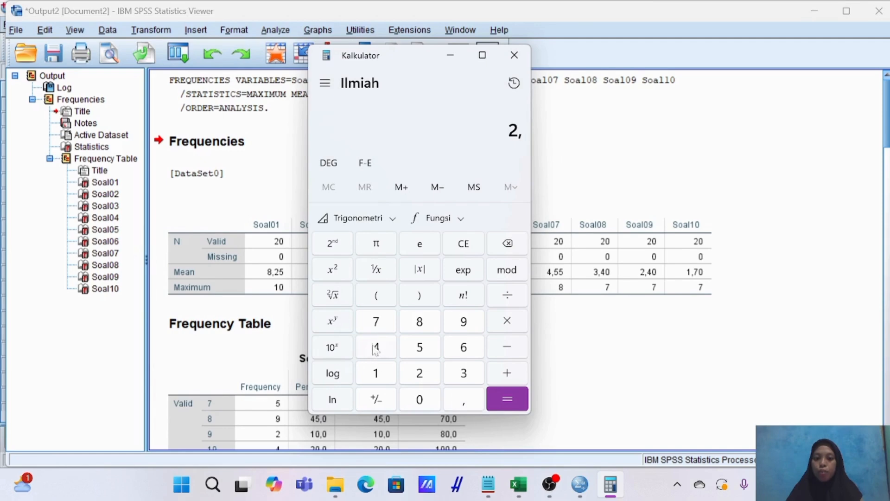
{"action": "left_click", "coordinate": [376, 347]}
{"action": "left_click", "coordinate": [419, 400]}
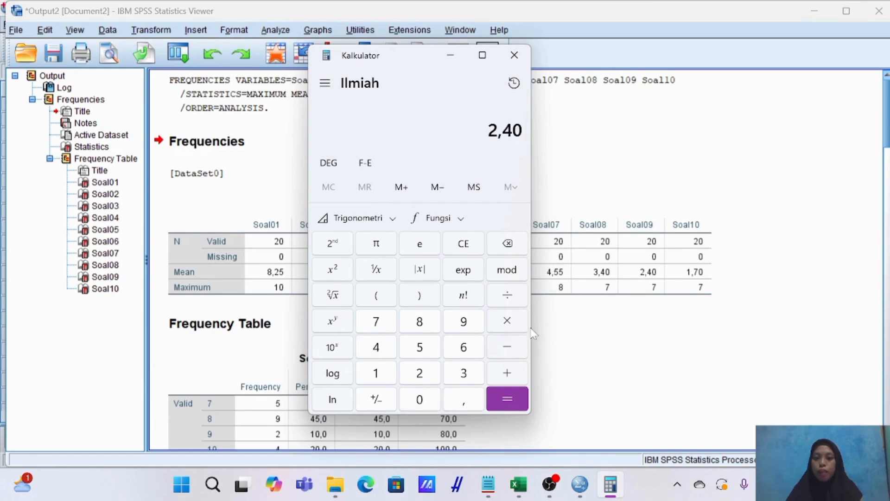
{"action": "left_click", "coordinate": [515, 294]}
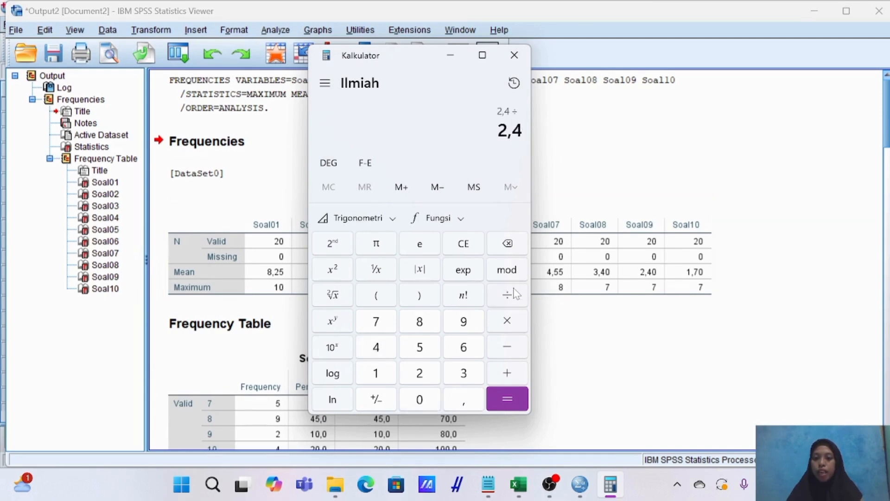
{"action": "left_click", "coordinate": [388, 324]}
{"action": "left_click", "coordinate": [514, 403]}
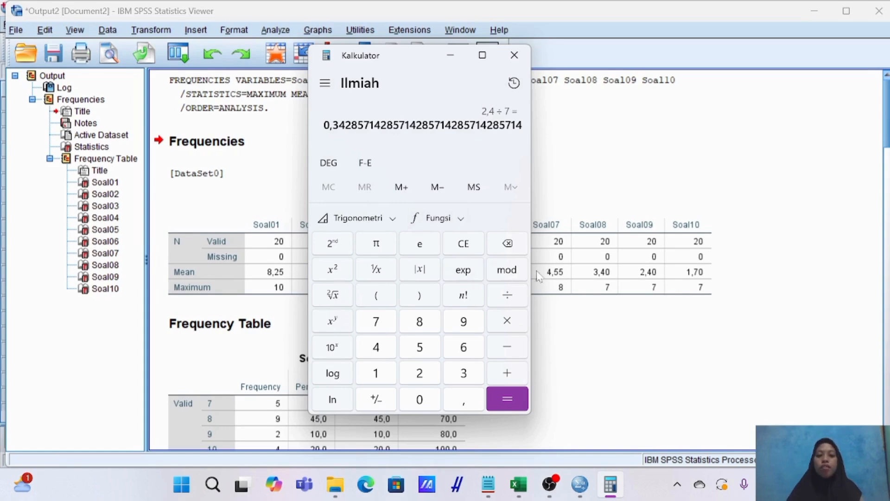
Calculate Soal10's difficulty index by dividing its mean by its maximum, 1,7 ÷ 7, and close the calculator.
{"action": "left_click", "coordinate": [509, 245]}
{"action": "left_click", "coordinate": [424, 398]}
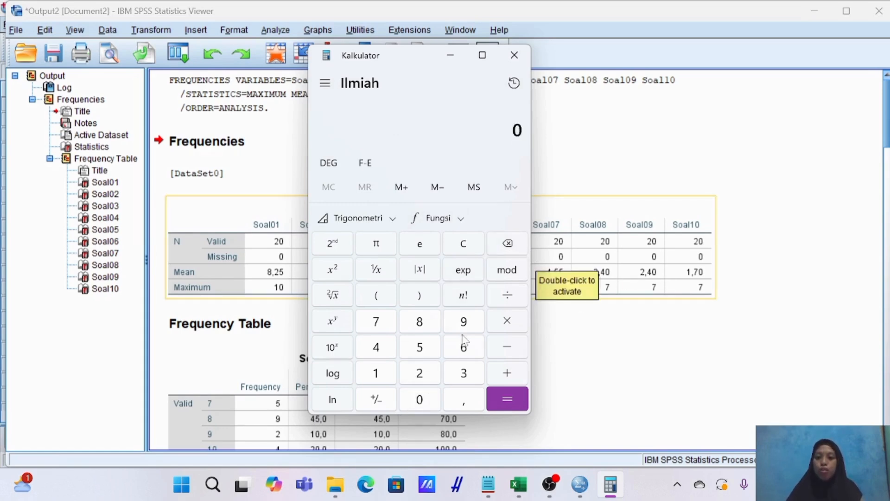
{"action": "left_click", "coordinate": [380, 373]}
{"action": "left_click", "coordinate": [387, 329]}
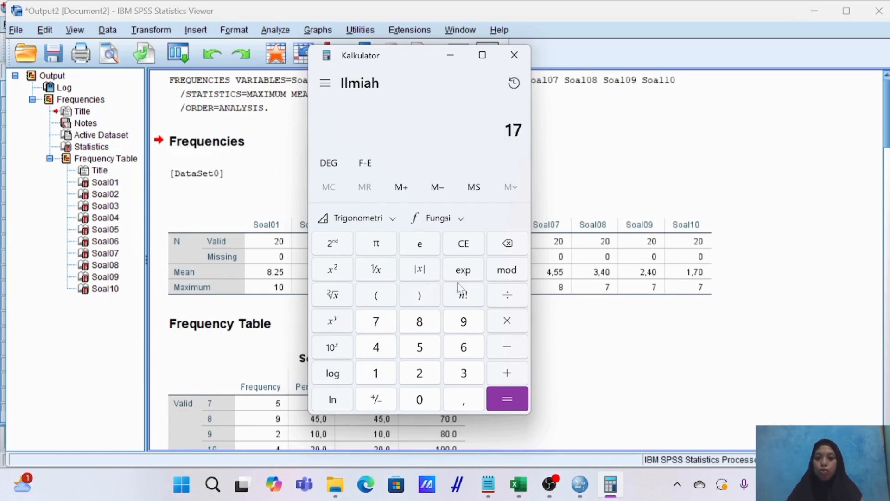
{"action": "left_click", "coordinate": [513, 241]}
{"action": "left_click", "coordinate": [469, 402]}
{"action": "left_click", "coordinate": [390, 326]}
{"action": "left_click", "coordinate": [375, 323]}
{"action": "left_click", "coordinate": [509, 403]}
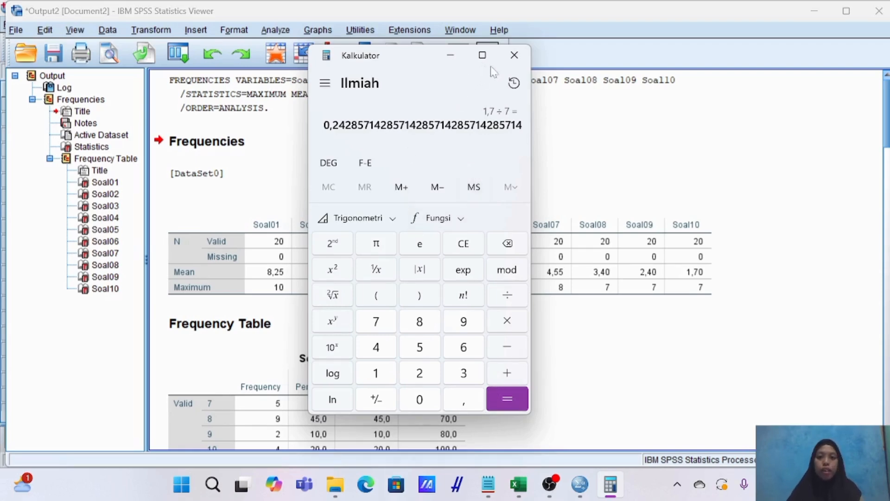
{"action": "left_click", "coordinate": [514, 55]}
{"action": "left_click", "coordinate": [357, 293]}
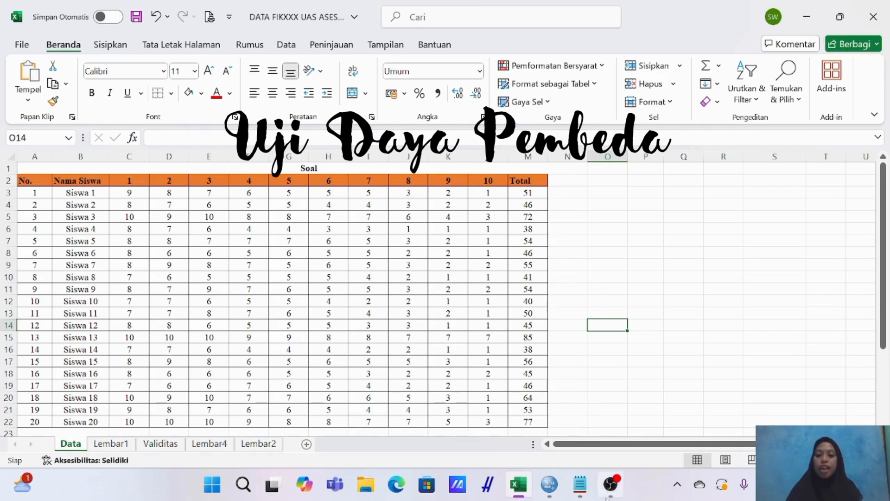
Read the Daya Pembeda Soal definition in Notepad and return to the discrimination table below the student scores in Excel.
{"action": "left_click", "coordinate": [584, 487]}
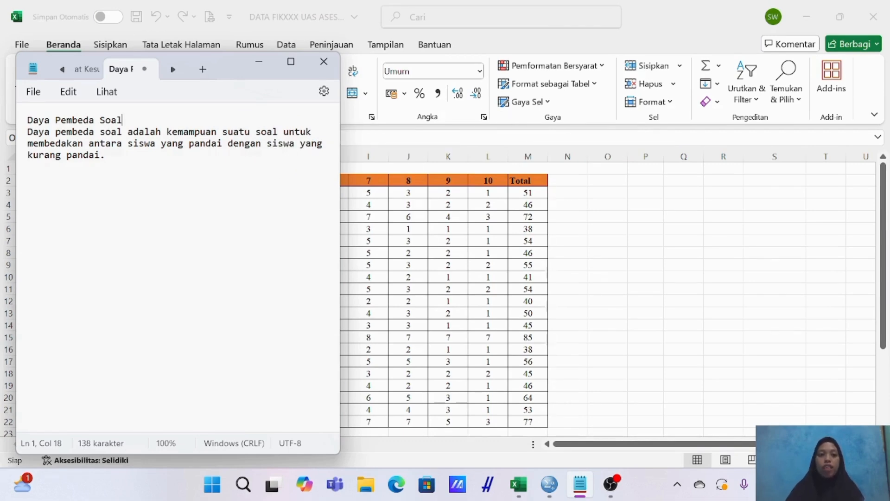
{"action": "left_click", "coordinate": [258, 64]}
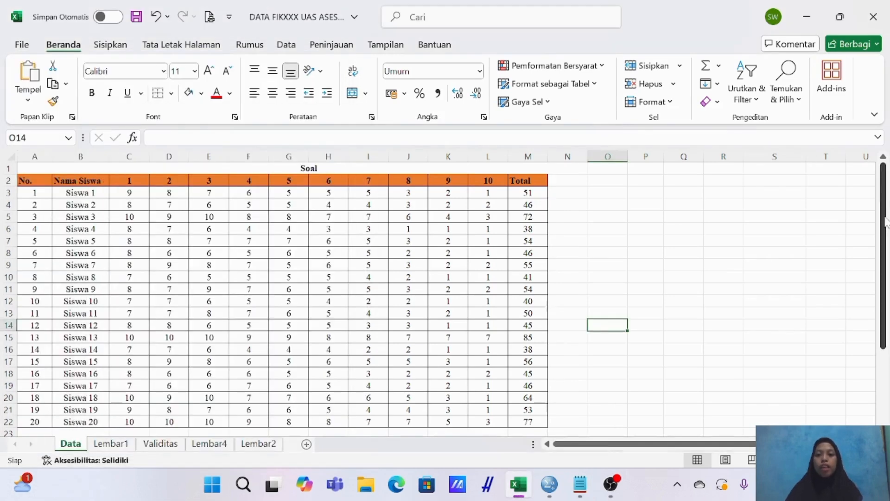
{"action": "left_click_drag", "start_coordinate": [885, 222], "coordinate": [888, 336]}
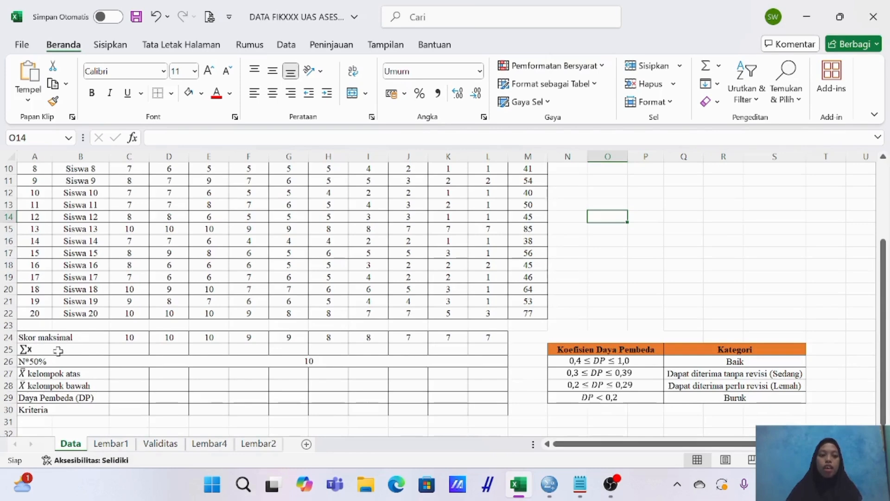
Examine the discrimination table's rows from Skor maksimal to the upper and lower group means against the student scores above.
{"action": "scroll", "coordinate": [130, 274], "scroll_direction": "up", "scroll_amount": 3}
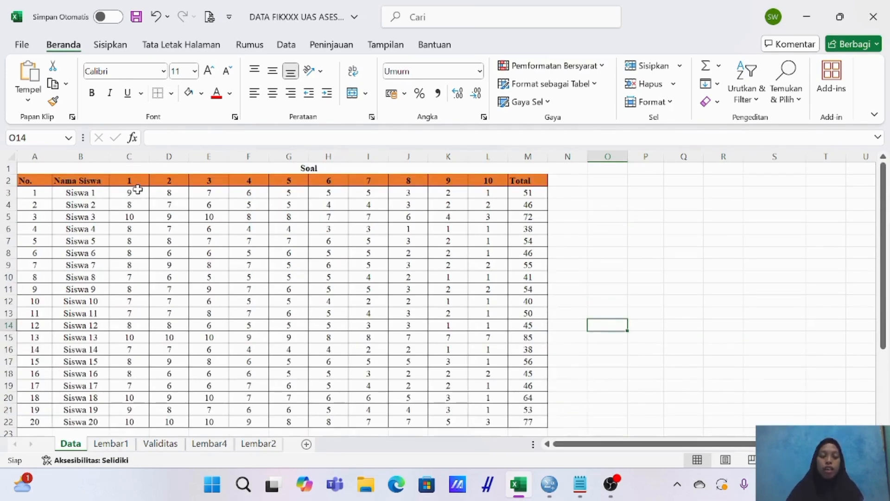
{"action": "scroll", "coordinate": [138, 189], "scroll_direction": "down", "scroll_amount": 5}
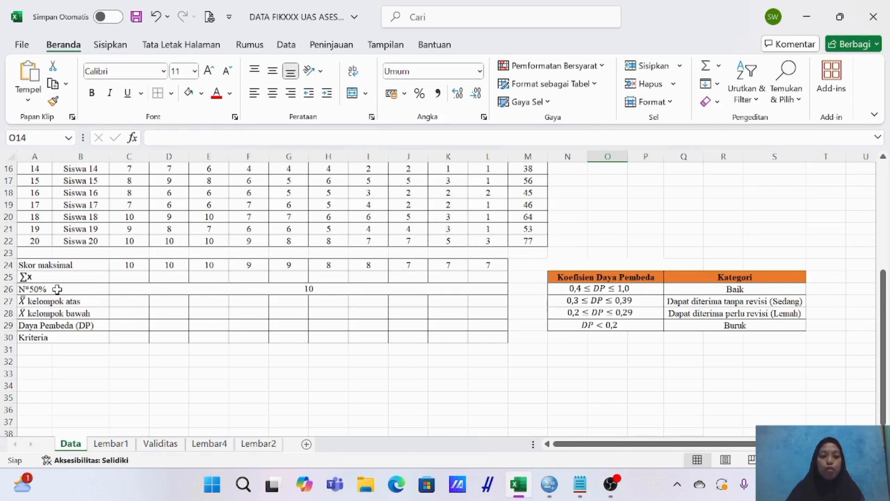
{"action": "scroll", "coordinate": [50, 230], "scroll_direction": "up", "scroll_amount": 5}
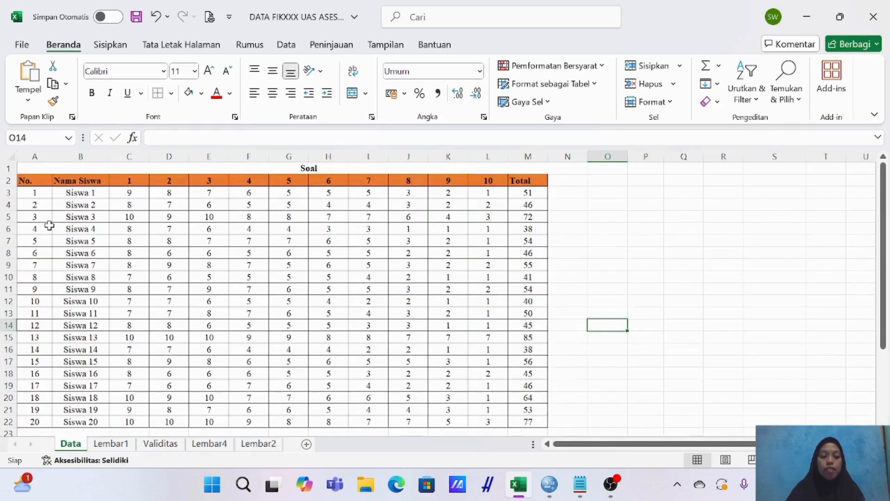
{"action": "scroll", "coordinate": [50, 225], "scroll_direction": "down", "scroll_amount": 6}
{"action": "scroll", "coordinate": [97, 271], "scroll_direction": "up", "scroll_amount": 1}
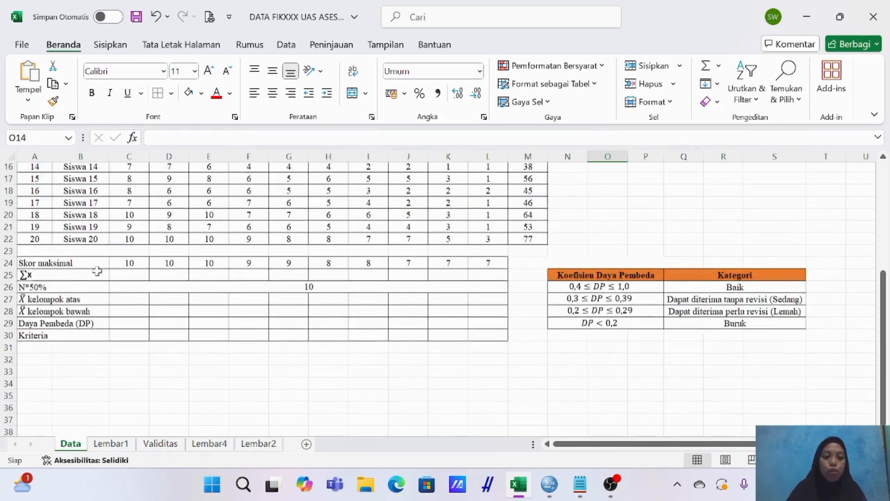
{"action": "scroll", "coordinate": [97, 271], "scroll_direction": "up", "scroll_amount": 1}
{"action": "left_click", "coordinate": [57, 337]}
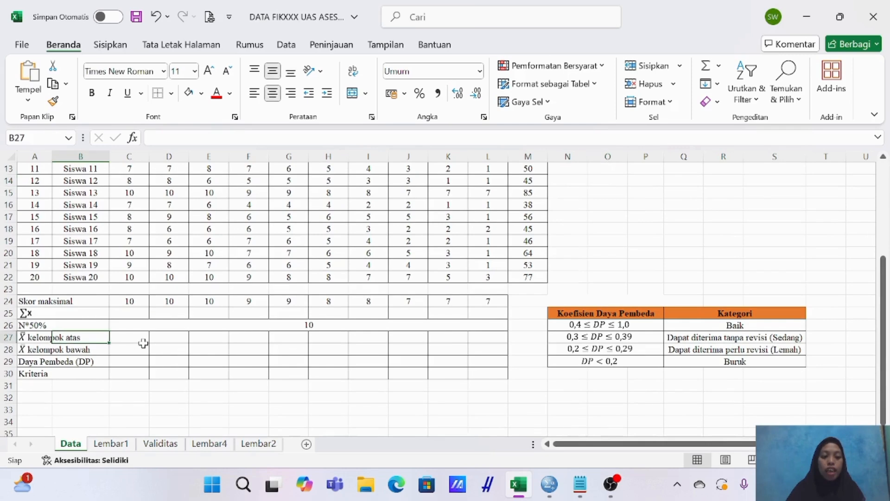
{"action": "left_click", "coordinate": [51, 349]}
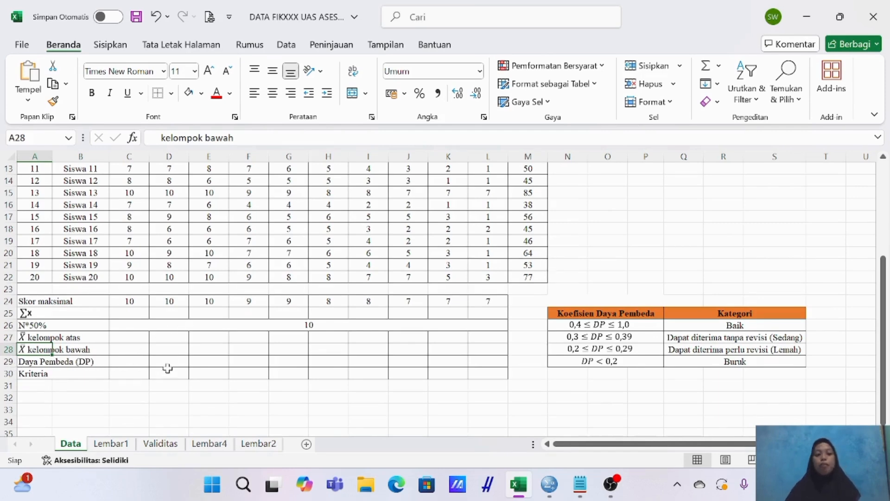
Examine the Skor maksimal entry of each of the ten questions in row 24 against the student scores above.
{"action": "left_click", "coordinate": [75, 302]}
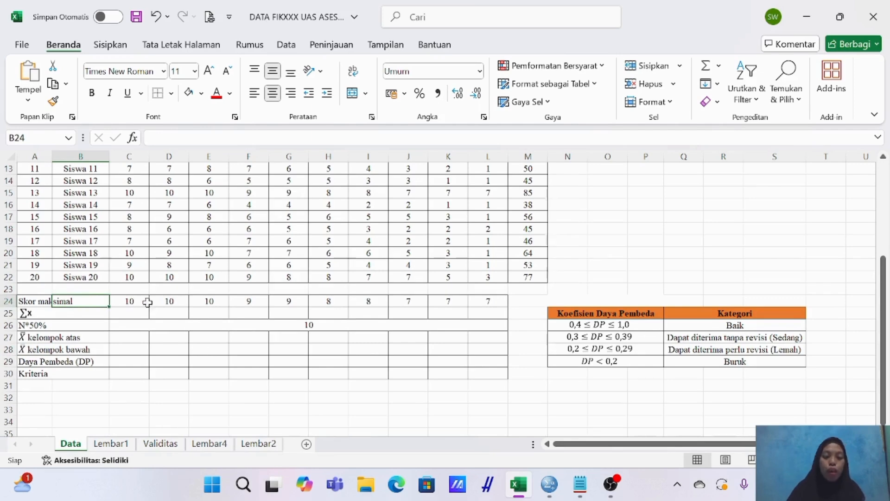
{"action": "scroll", "coordinate": [139, 310], "scroll_direction": "up", "scroll_amount": 4}
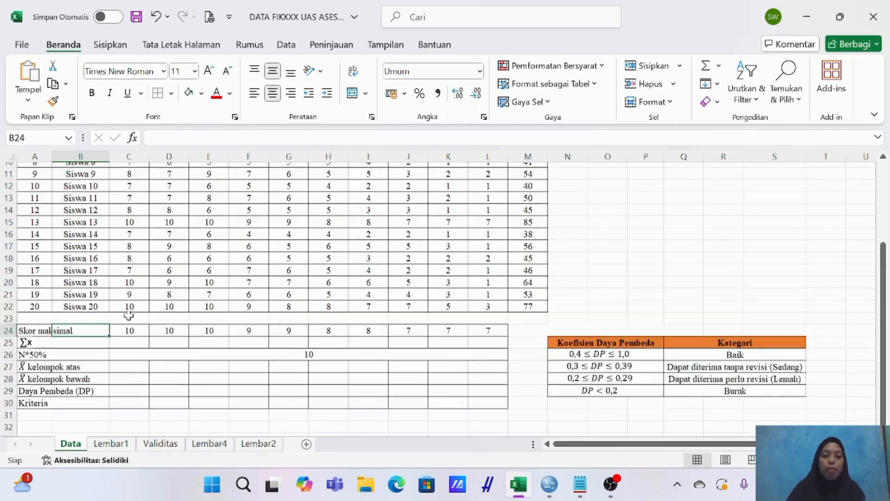
{"action": "scroll", "coordinate": [128, 315], "scroll_direction": "down", "scroll_amount": 2}
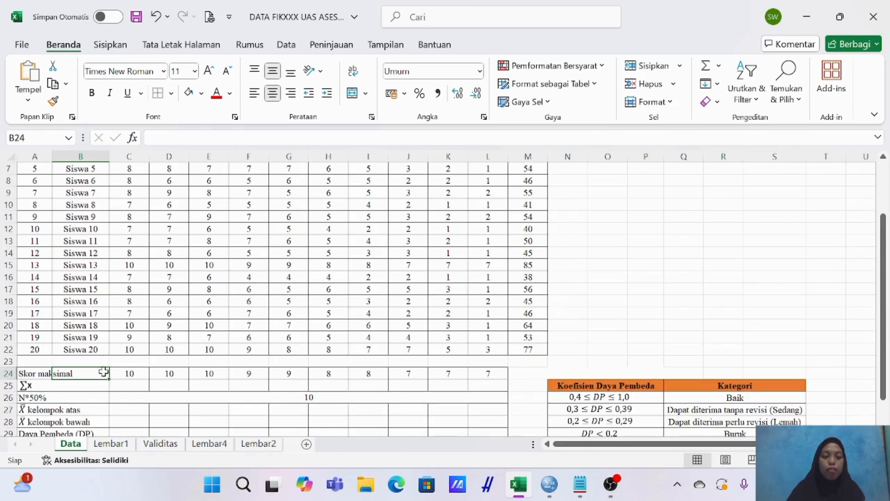
{"action": "left_click", "coordinate": [133, 372]}
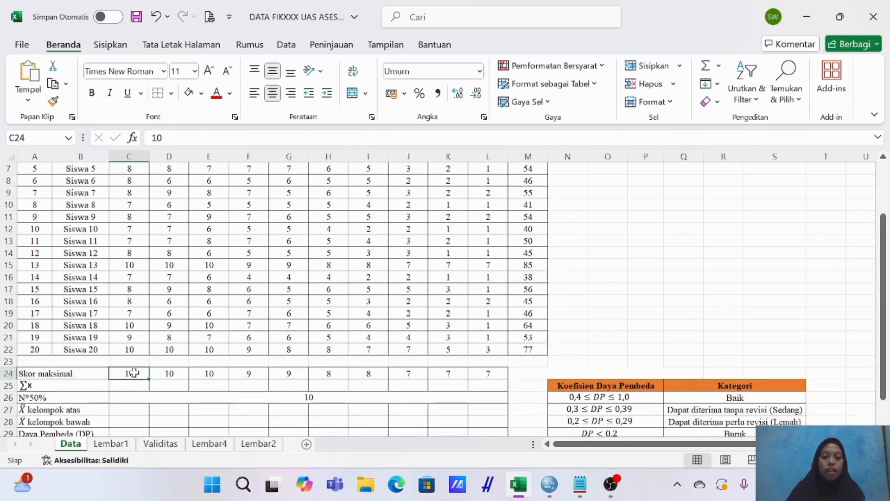
{"action": "left_click", "coordinate": [173, 373]}
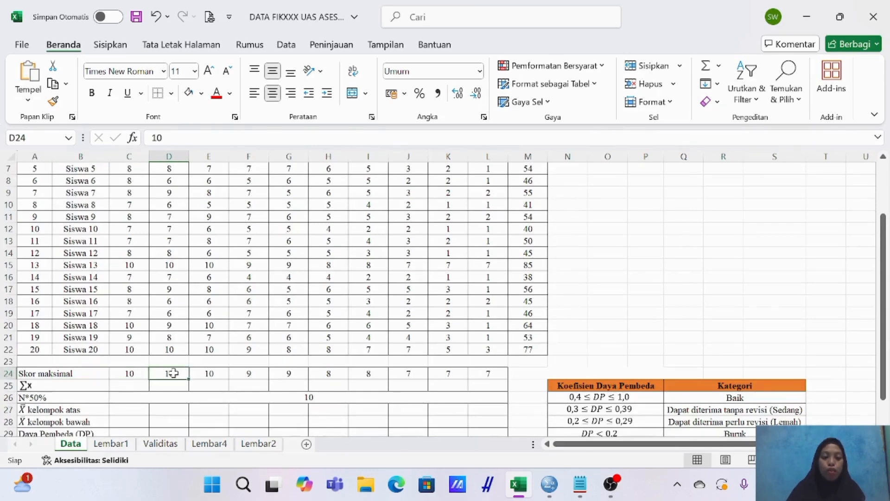
{"action": "left_click", "coordinate": [218, 373]}
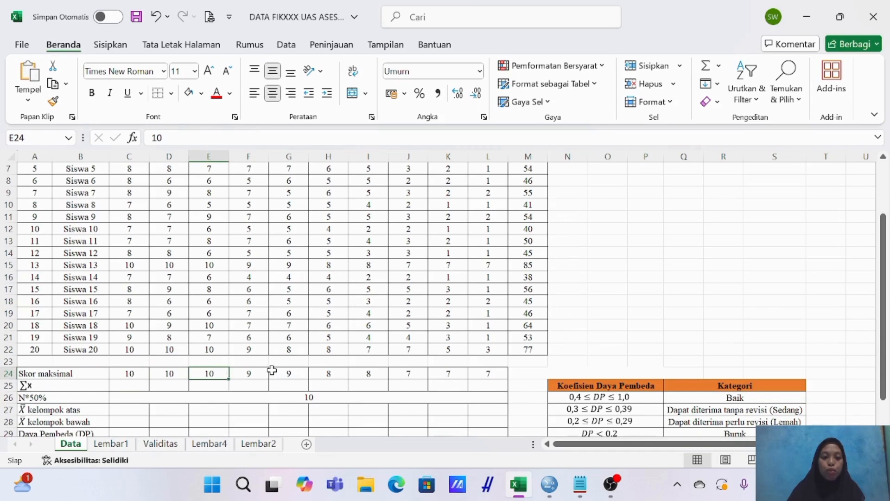
{"action": "left_click", "coordinate": [252, 371]}
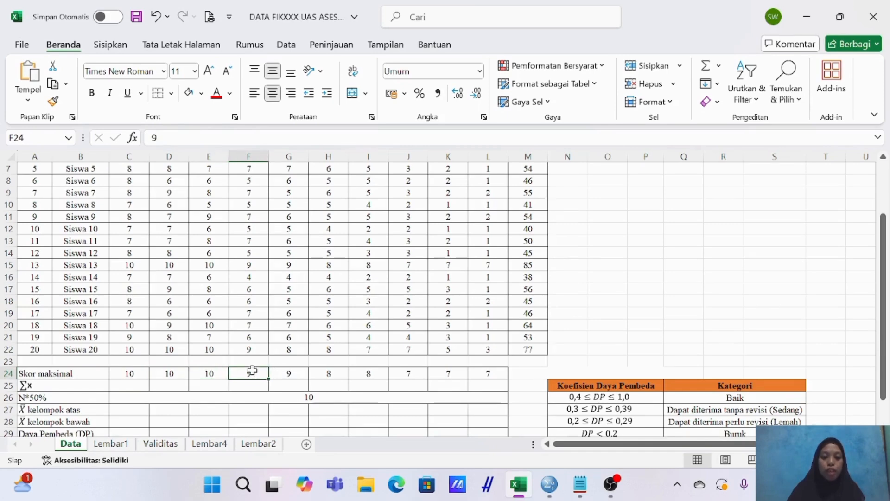
{"action": "left_click", "coordinate": [292, 372]}
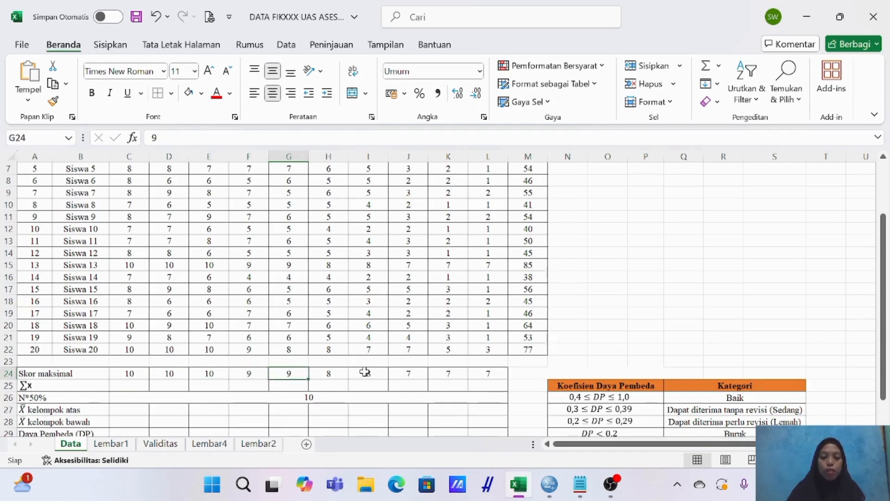
{"action": "left_click", "coordinate": [333, 373]}
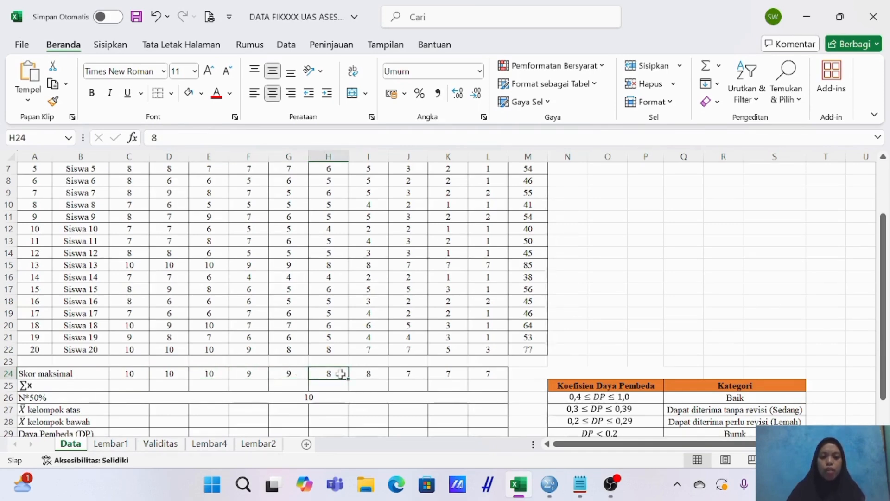
{"action": "left_click", "coordinate": [376, 373]}
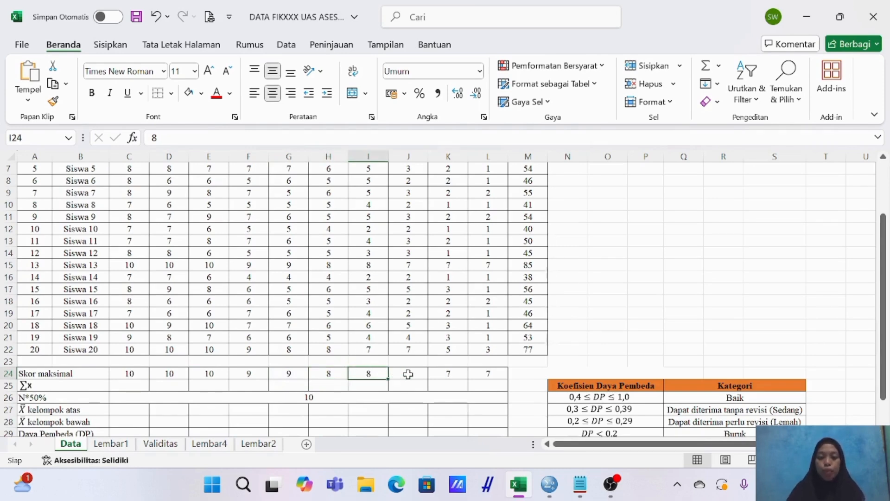
{"action": "left_click", "coordinate": [408, 374]}
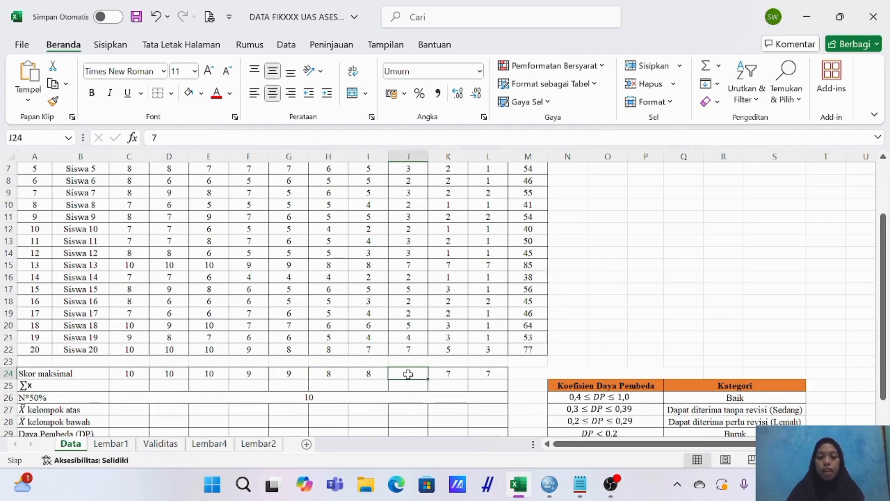
{"action": "left_click", "coordinate": [449, 374]}
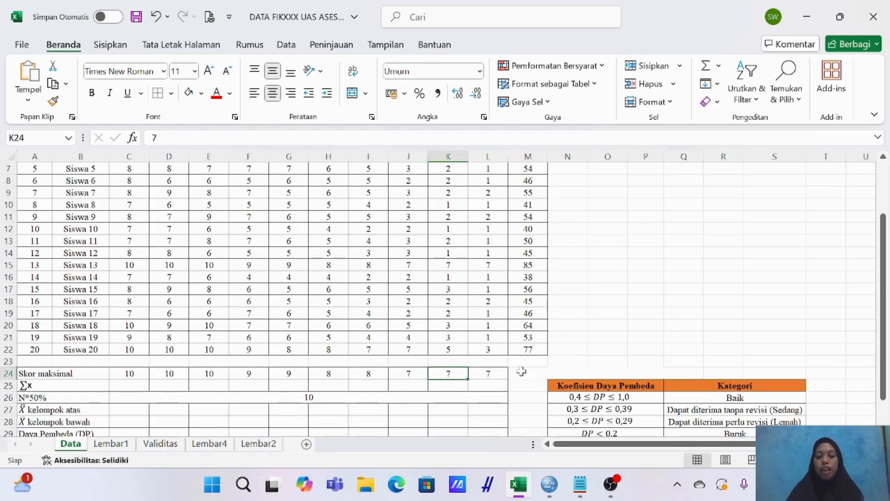
{"action": "left_click", "coordinate": [493, 370]}
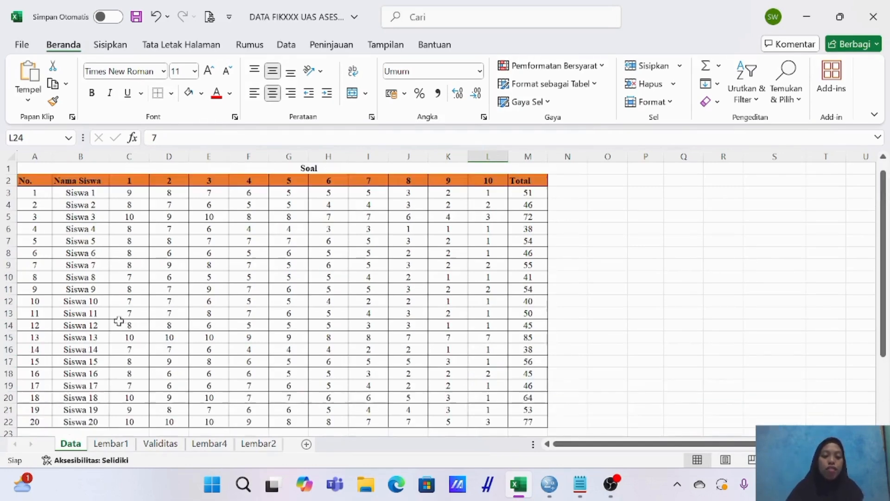
Total question 1's scores for all students in the ∑X row by entering =SUM(C3:C22) in C25.
{"action": "scroll", "coordinate": [120, 324], "scroll_direction": "up", "scroll_amount": 2}
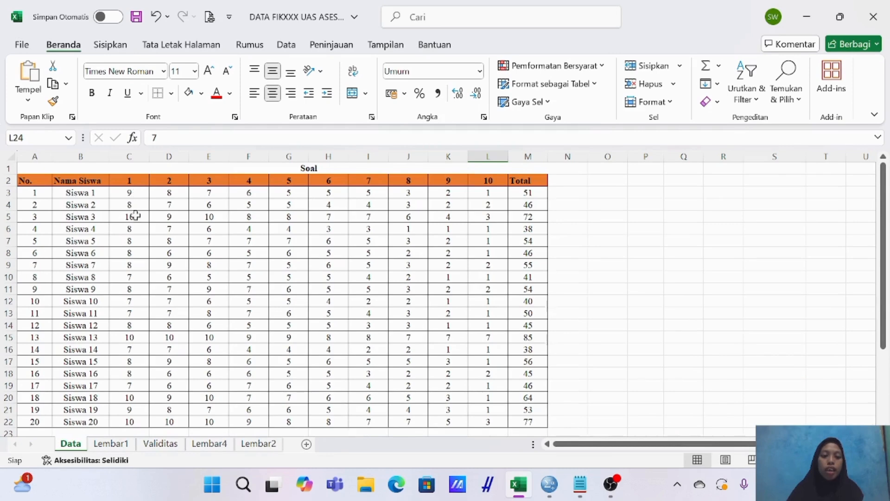
{"action": "scroll", "coordinate": [131, 215], "scroll_direction": "down", "scroll_amount": 2}
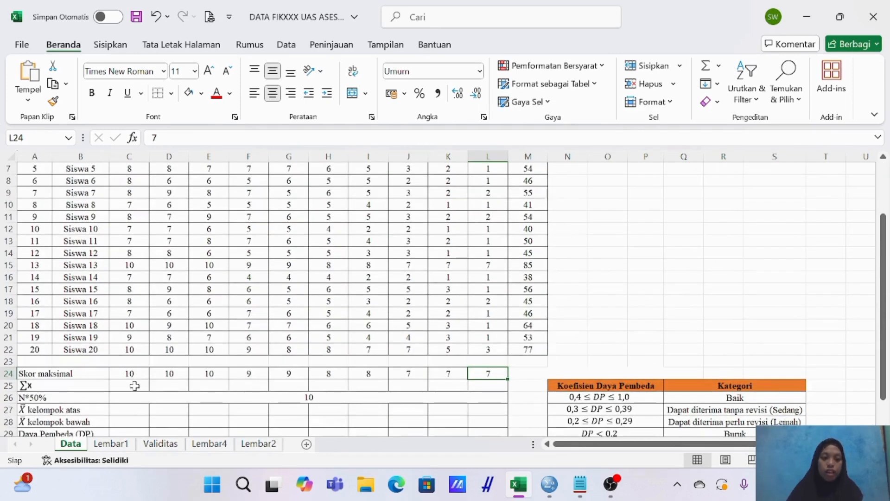
{"action": "left_click", "coordinate": [135, 385]}
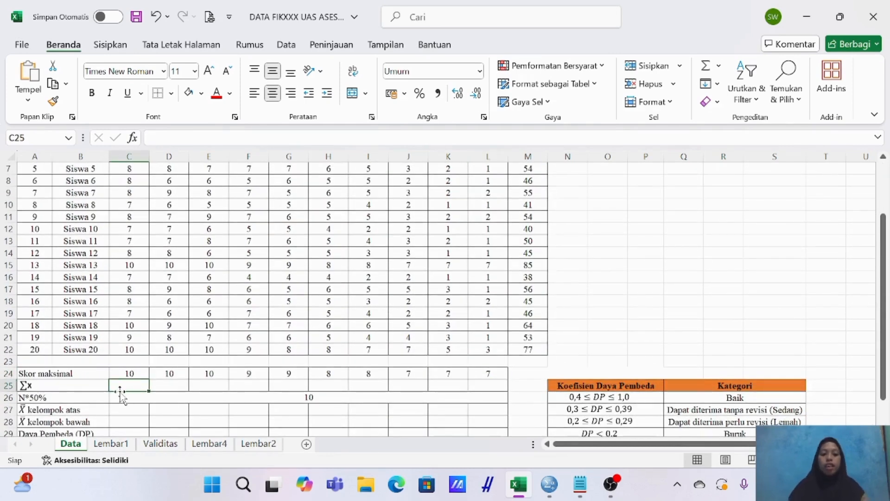
{"action": "type", "text": "="}
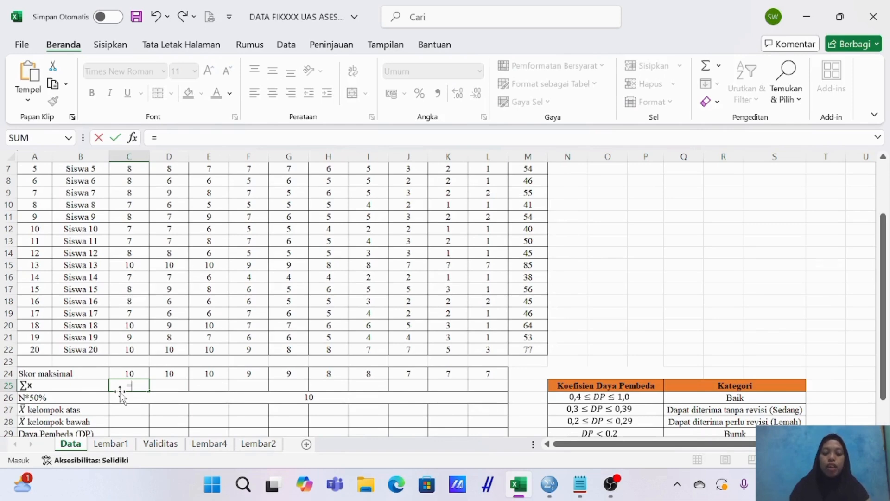
{"action": "type", "text": "SUM"}
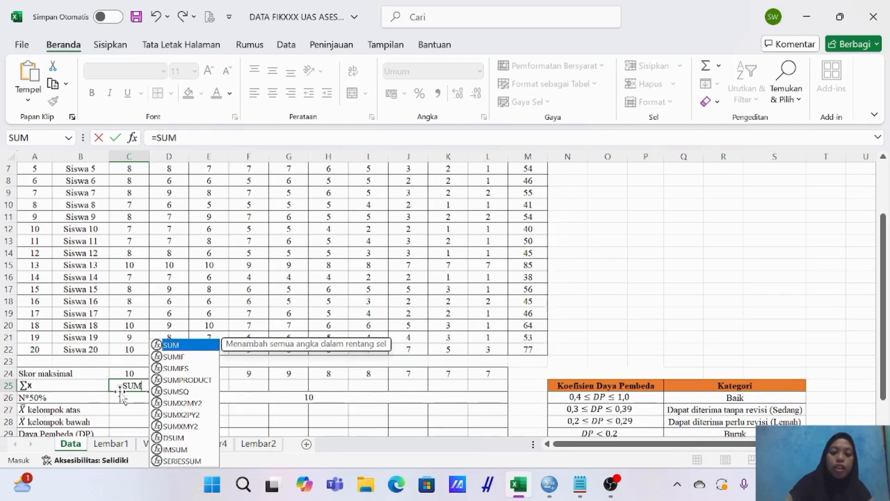
{"action": "type", "text": "("}
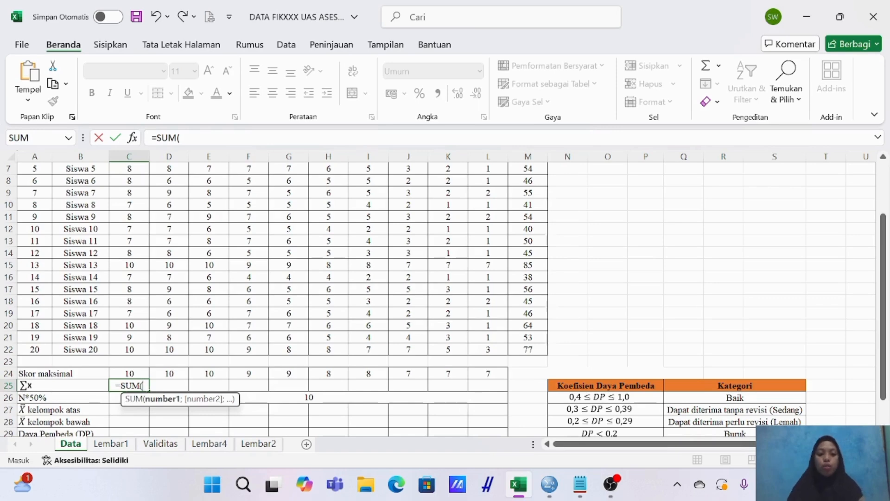
{"action": "scroll", "coordinate": [123, 229], "scroll_direction": "up", "scroll_amount": 2}
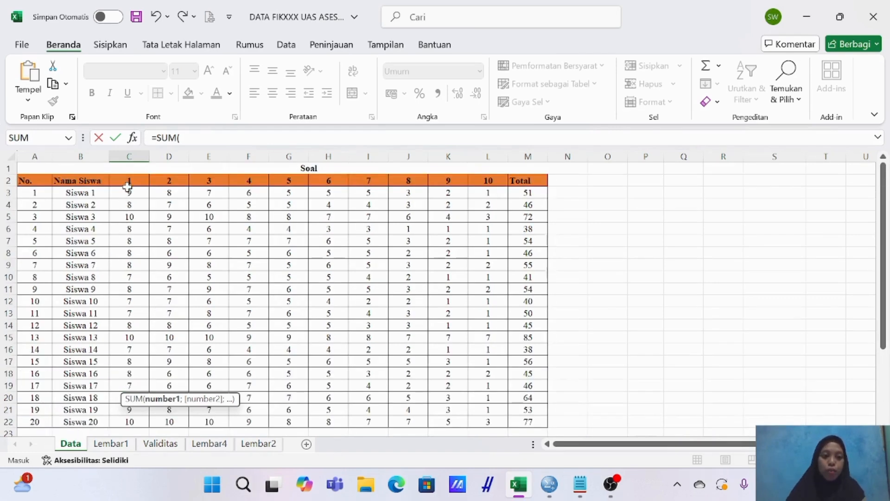
{"action": "left_click_drag", "start_coordinate": [129, 192], "coordinate": [134, 420]}
{"action": "scroll", "coordinate": [134, 364], "scroll_direction": "down", "scroll_amount": 2}
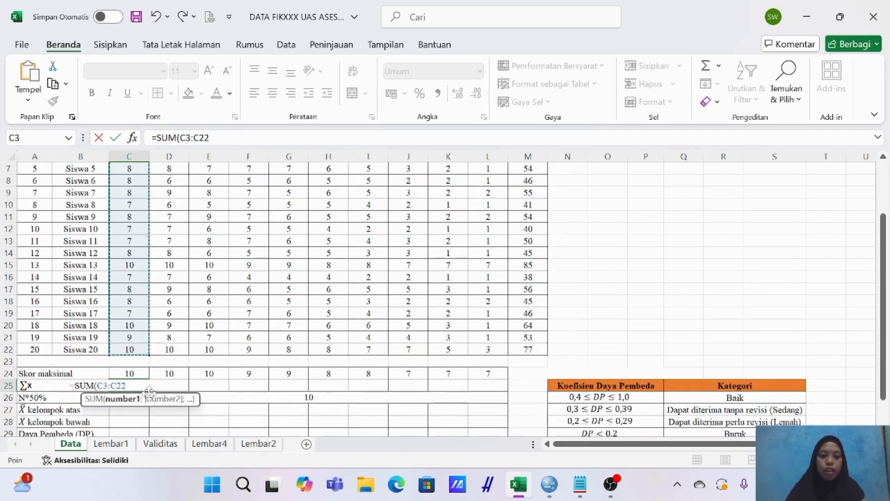
{"action": "type", "text": ")"}
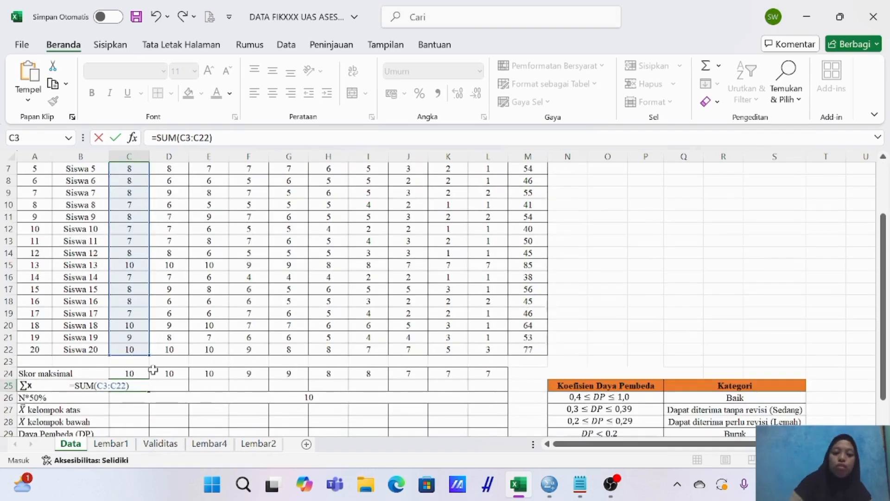
{"action": "key", "text": "Return"}
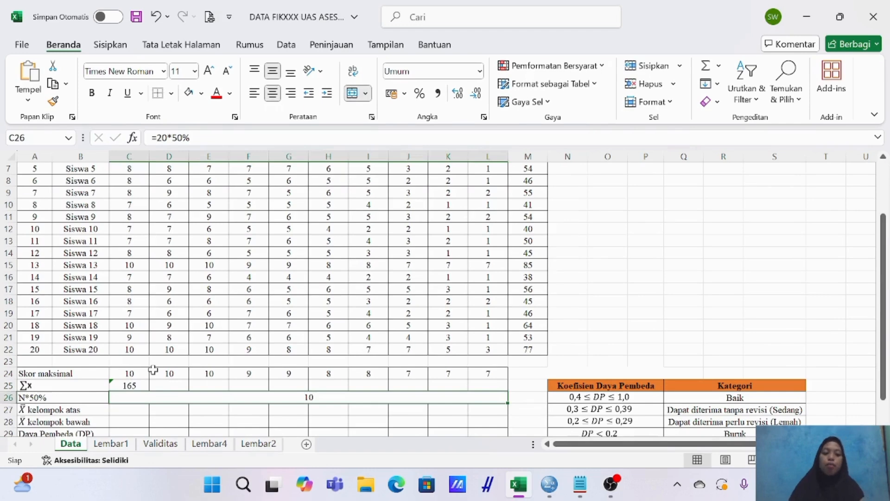
Copy the C25 sum formula across the ∑X row through L25 to total questions 2 to 10.
{"action": "left_click", "coordinate": [134, 385]}
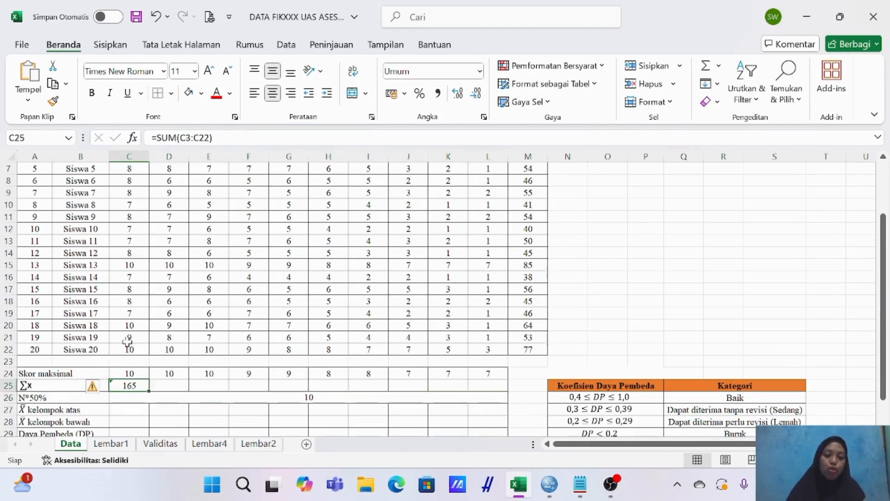
{"action": "scroll", "coordinate": [132, 297], "scroll_direction": "up", "scroll_amount": 2}
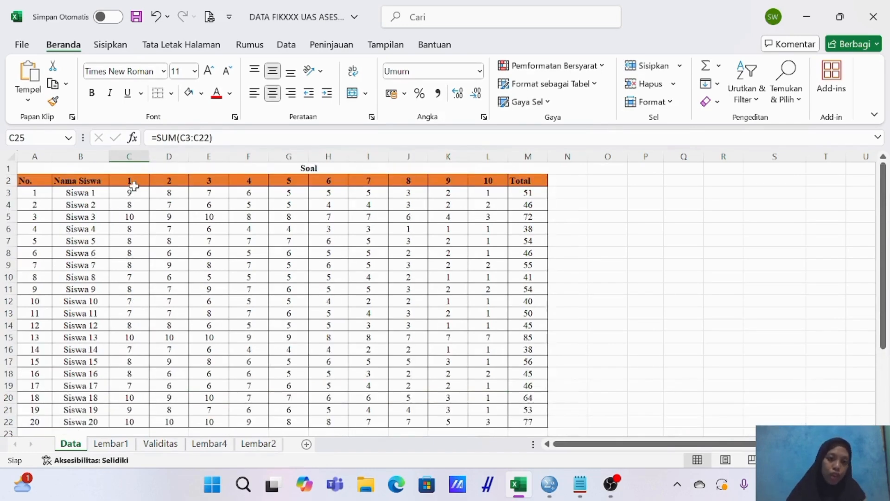
{"action": "scroll", "coordinate": [134, 190], "scroll_direction": "down", "scroll_amount": 4}
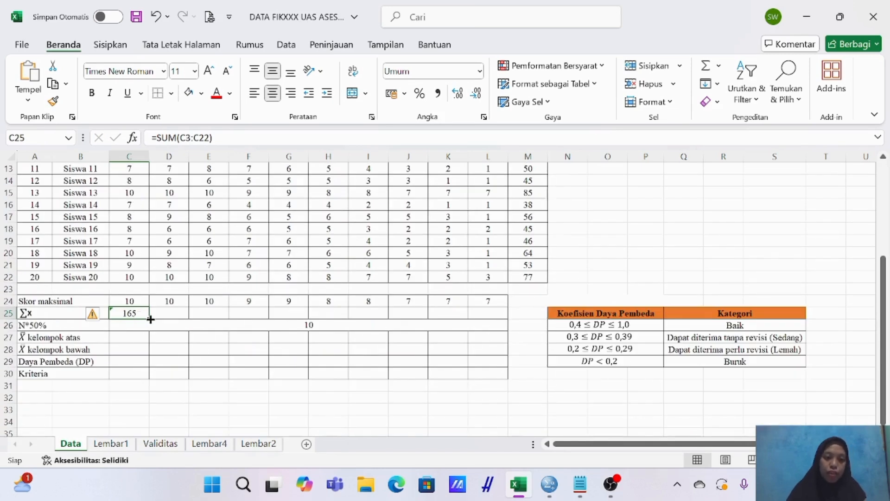
{"action": "left_click_drag", "start_coordinate": [149, 320], "coordinate": [499, 317]}
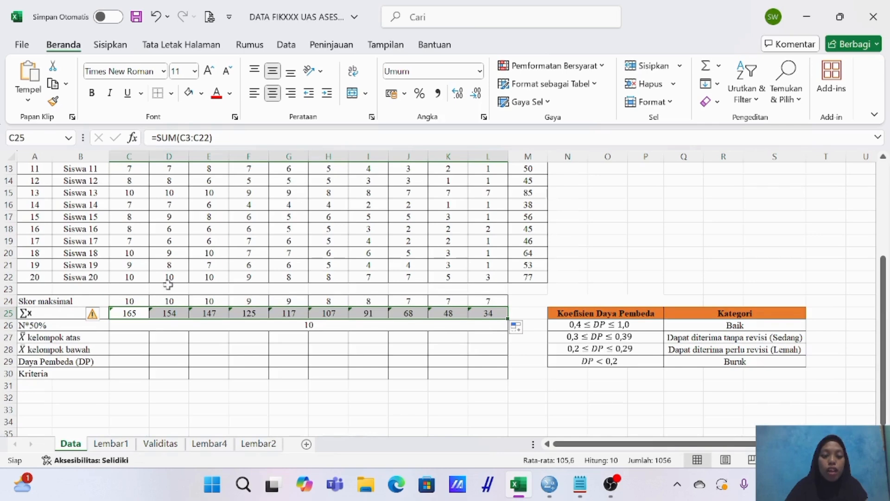
Enter the group size formula =20*50% in the merged cell of the N*50% row.
{"action": "scroll", "coordinate": [168, 278], "scroll_direction": "up", "scroll_amount": 4}
{"action": "scroll", "coordinate": [208, 200], "scroll_direction": "up", "scroll_amount": 1}
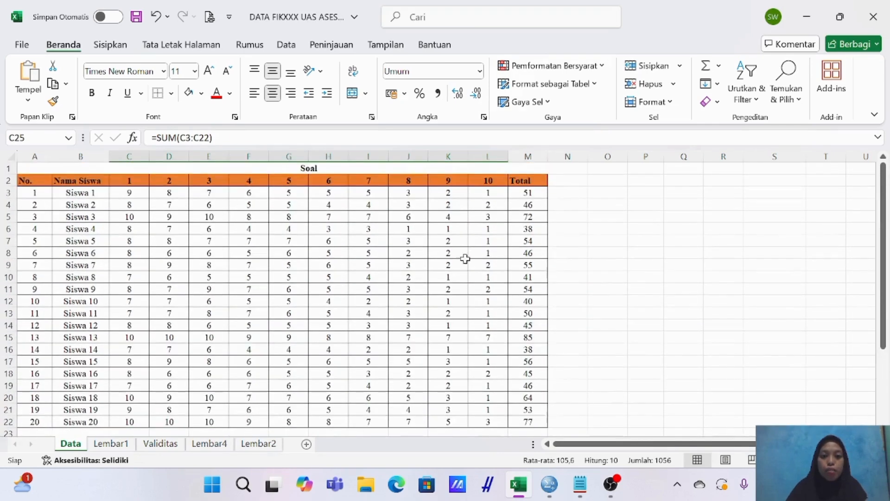
{"action": "scroll", "coordinate": [464, 259], "scroll_direction": "down", "scroll_amount": 3}
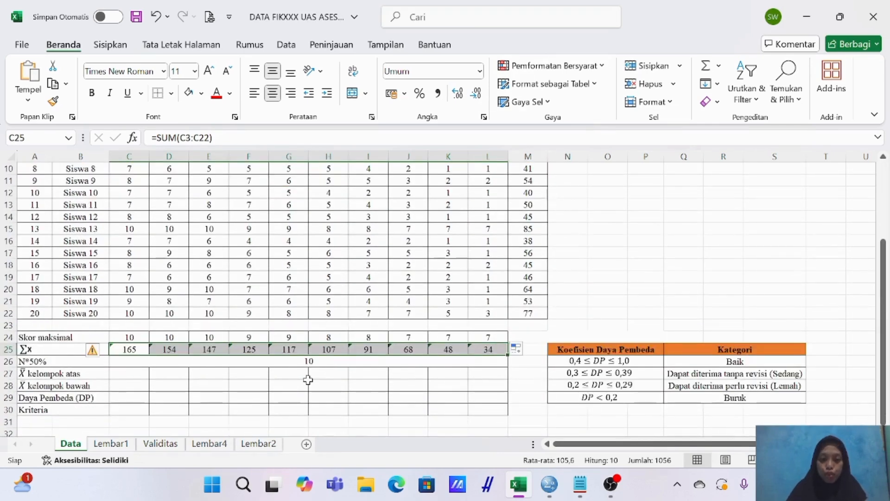
{"action": "left_click", "coordinate": [311, 364]}
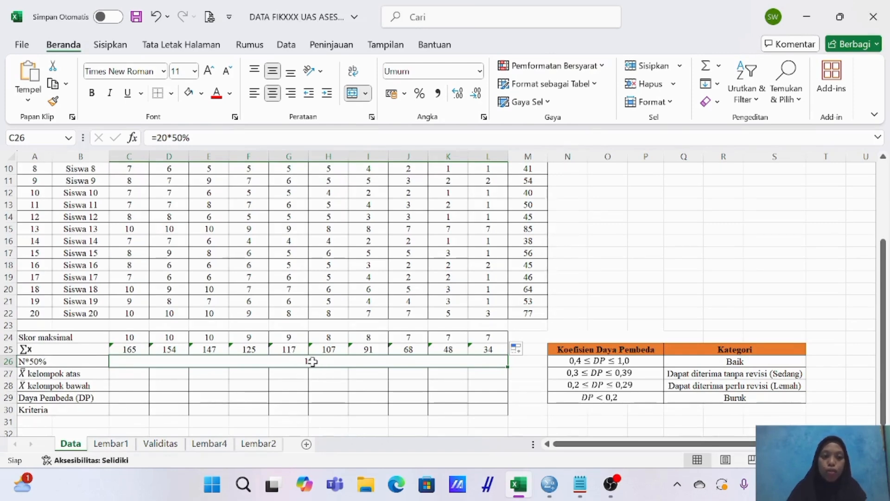
{"action": "type", "text": "="}
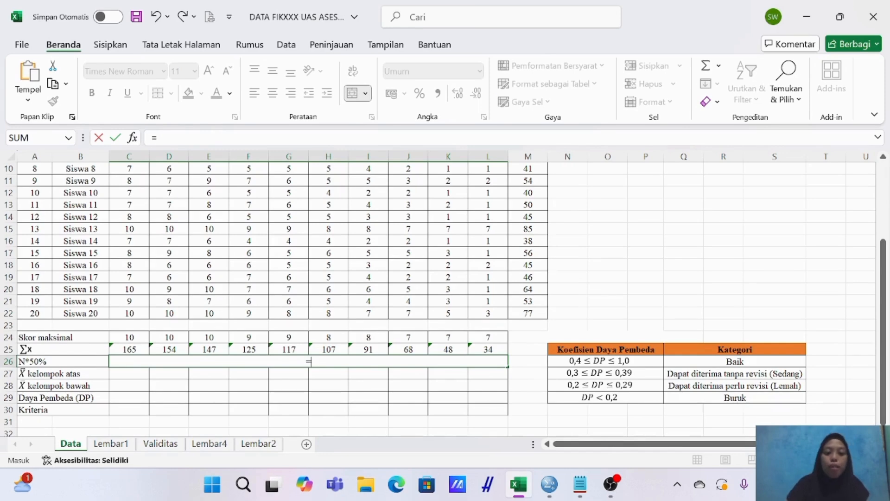
{"action": "type", "text": "20"}
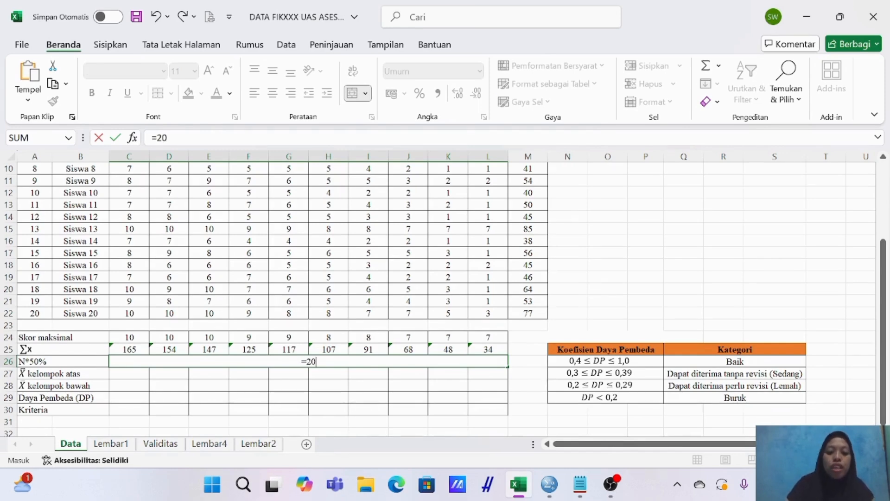
{"action": "type", "text": "*50%"}
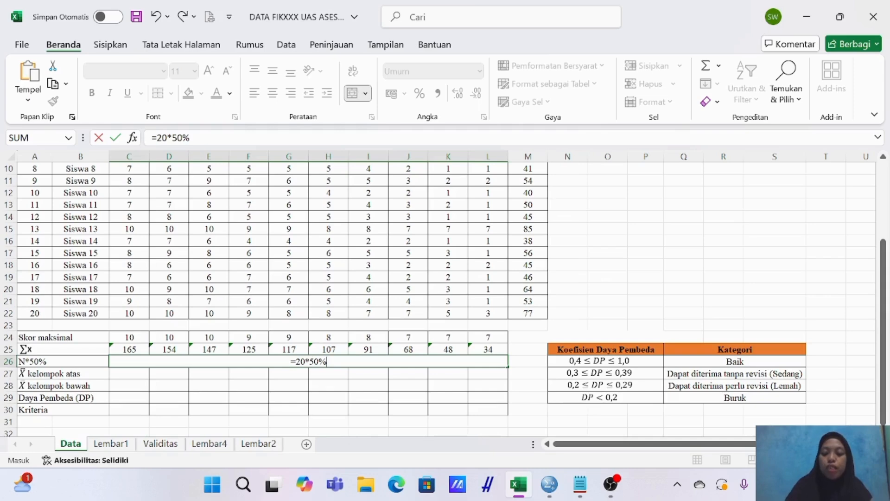
{"action": "key", "text": "Return"}
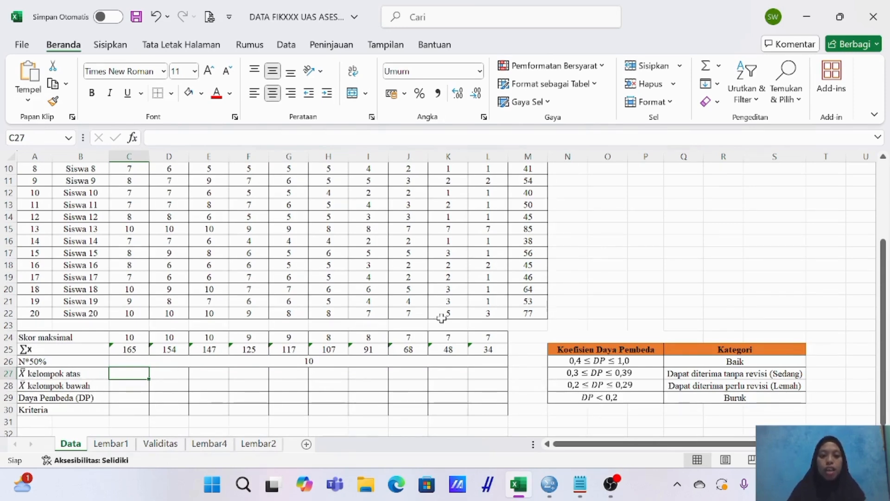
{"action": "scroll", "coordinate": [441, 318], "scroll_direction": "up", "scroll_amount": 3}
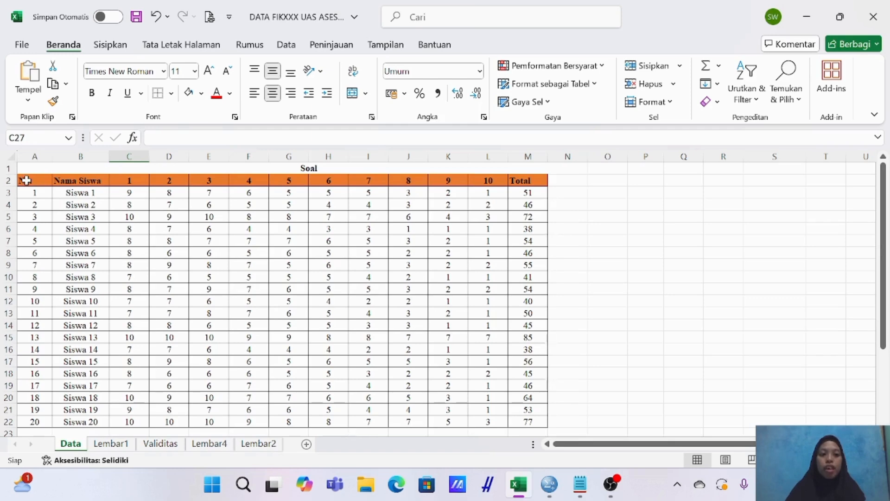
Add filters to the header row A2:M2 and sort the students by Total from largest to smallest.
{"action": "left_click_drag", "start_coordinate": [26, 180], "coordinate": [531, 175]}
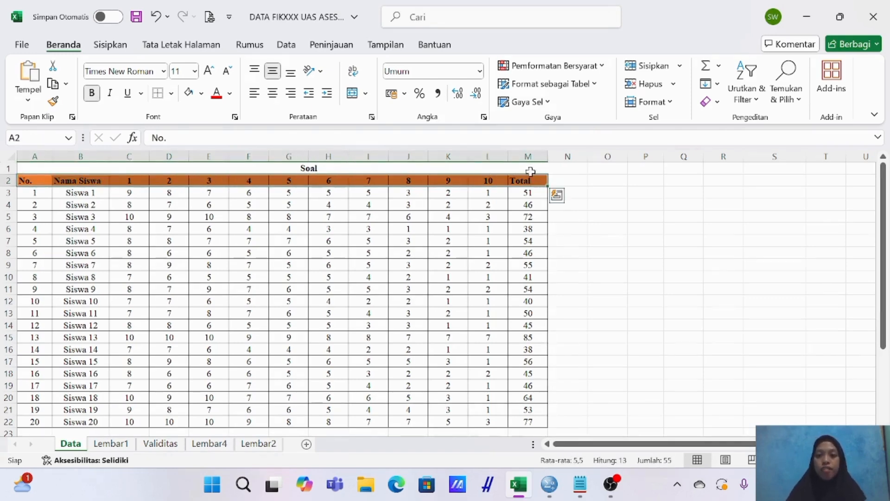
{"action": "left_click", "coordinate": [740, 92]}
{"action": "left_click", "coordinate": [751, 181]}
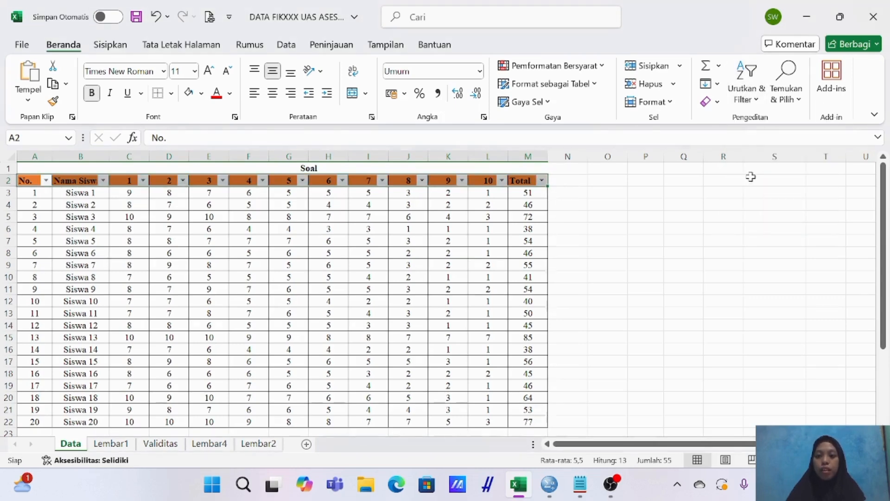
{"action": "left_click", "coordinate": [593, 192]}
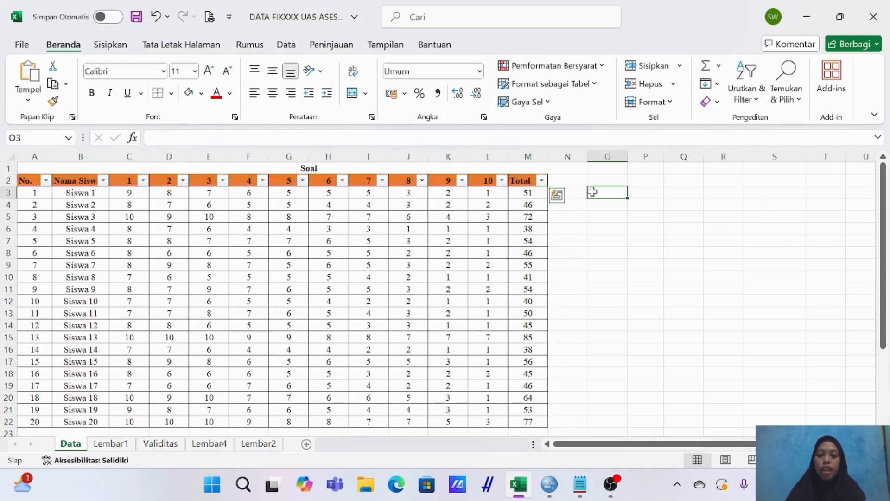
{"action": "left_click", "coordinate": [541, 181]}
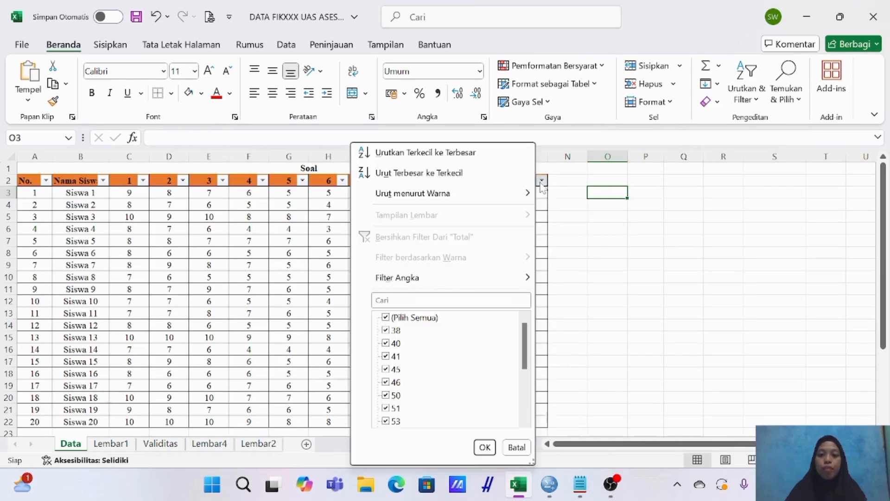
{"action": "left_click", "coordinate": [383, 175]}
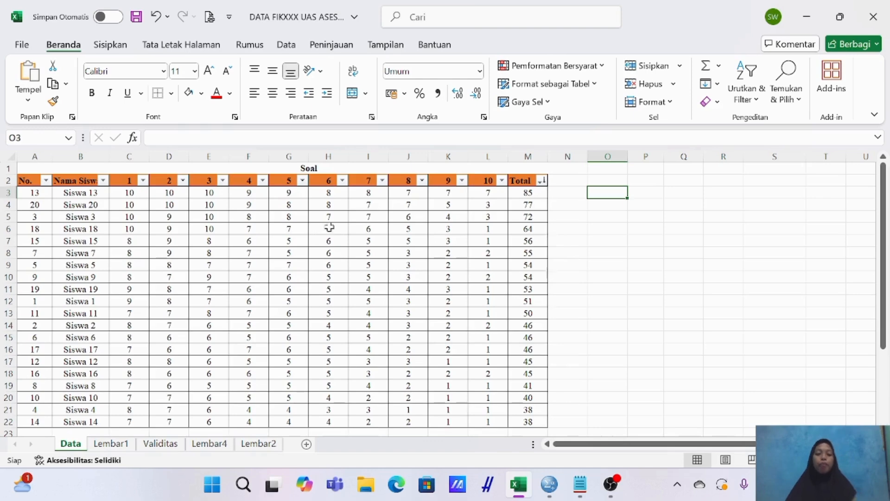
Examine the N*50% group size and the two group mean rows against the sorted student list.
{"action": "scroll", "coordinate": [402, 282], "scroll_direction": "down", "scroll_amount": 1}
{"action": "scroll", "coordinate": [401, 282], "scroll_direction": "down", "scroll_amount": 4}
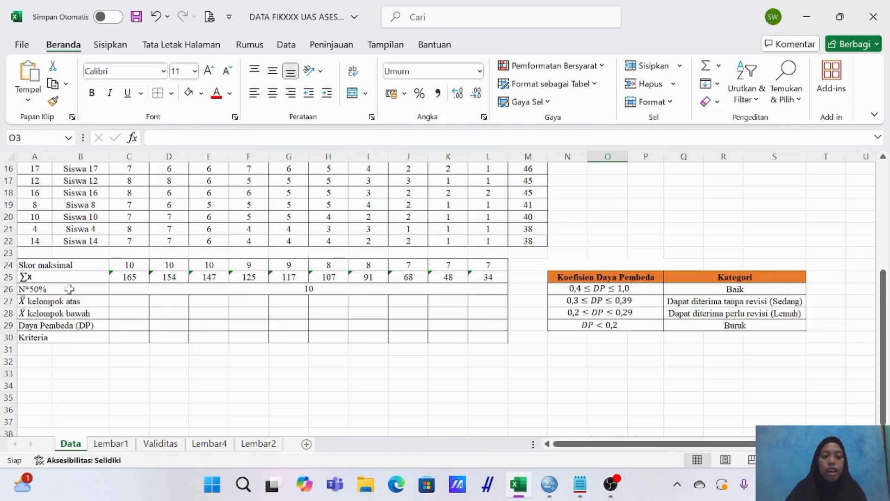
{"action": "left_click", "coordinate": [332, 291]}
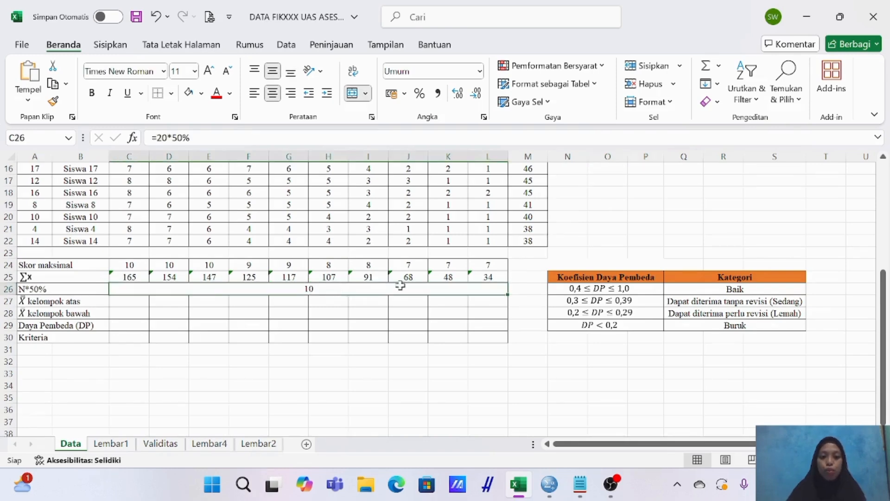
{"action": "scroll", "coordinate": [447, 287], "scroll_direction": "up", "scroll_amount": 5}
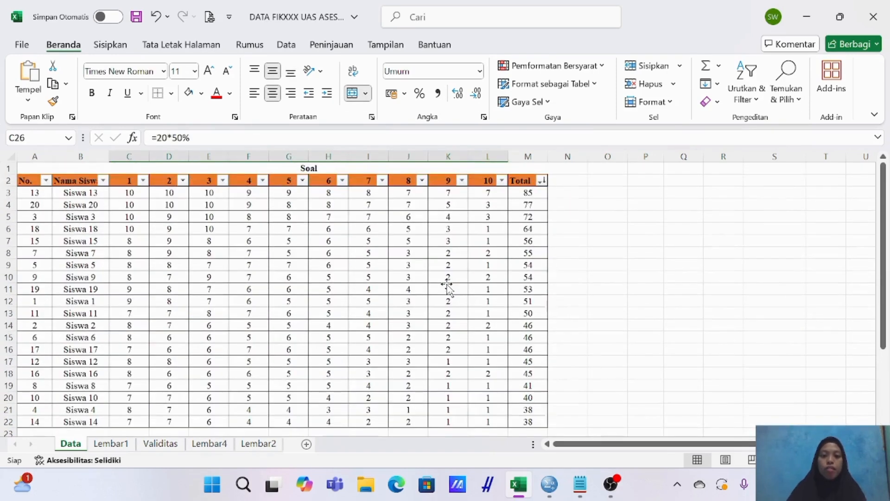
{"action": "scroll", "coordinate": [207, 264], "scroll_direction": "down", "scroll_amount": 4}
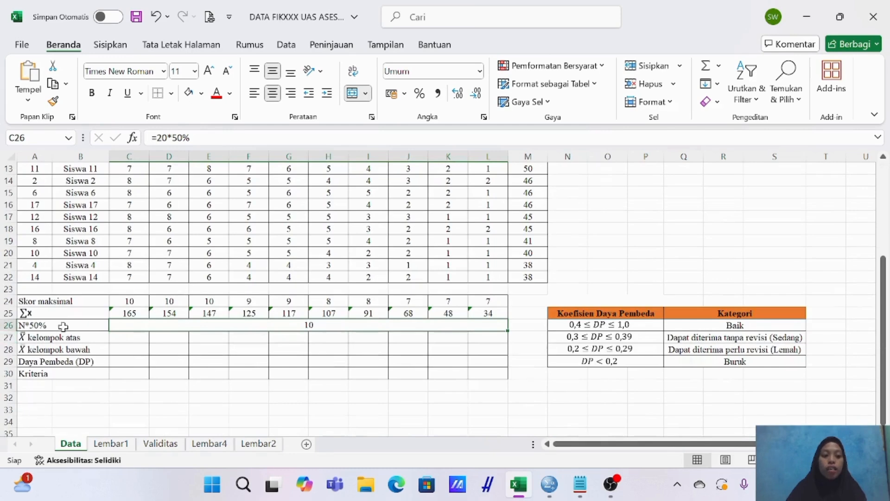
{"action": "scroll", "coordinate": [345, 291], "scroll_direction": "up", "scroll_amount": 4}
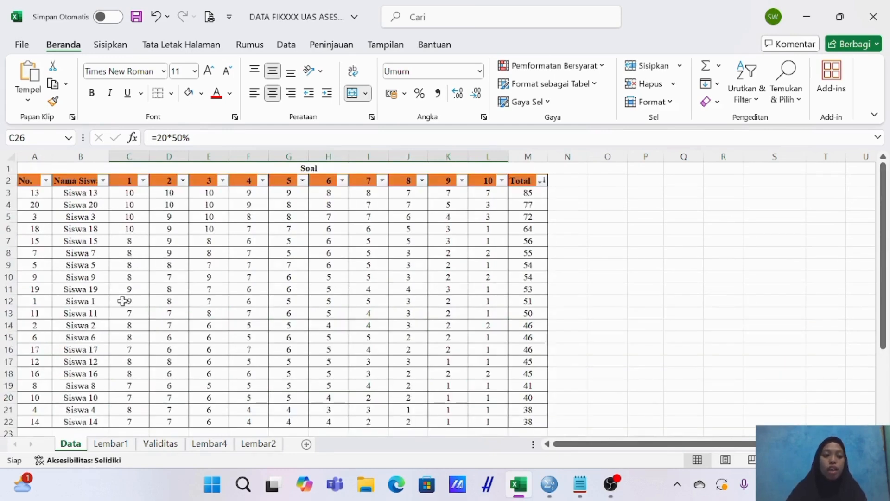
{"action": "scroll", "coordinate": [319, 304], "scroll_direction": "down", "scroll_amount": 1}
{"action": "scroll", "coordinate": [333, 306], "scroll_direction": "down", "scroll_amount": 2}
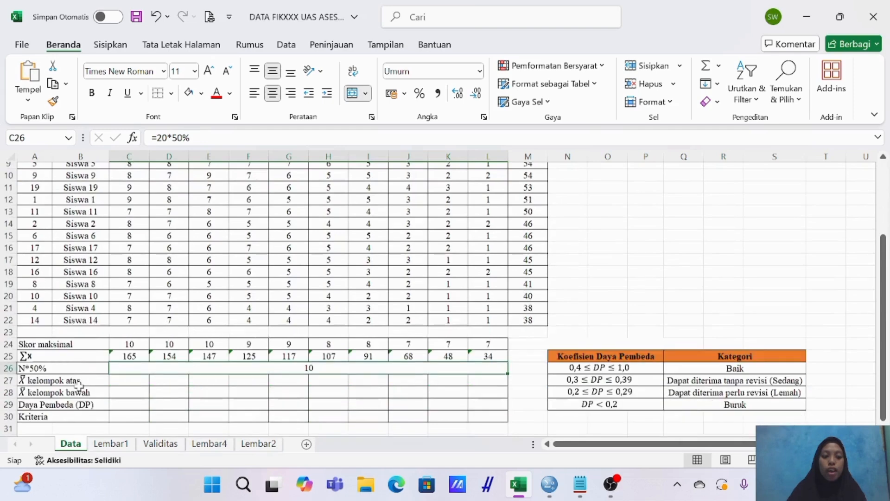
{"action": "scroll", "coordinate": [125, 352], "scroll_direction": "up", "scroll_amount": 3}
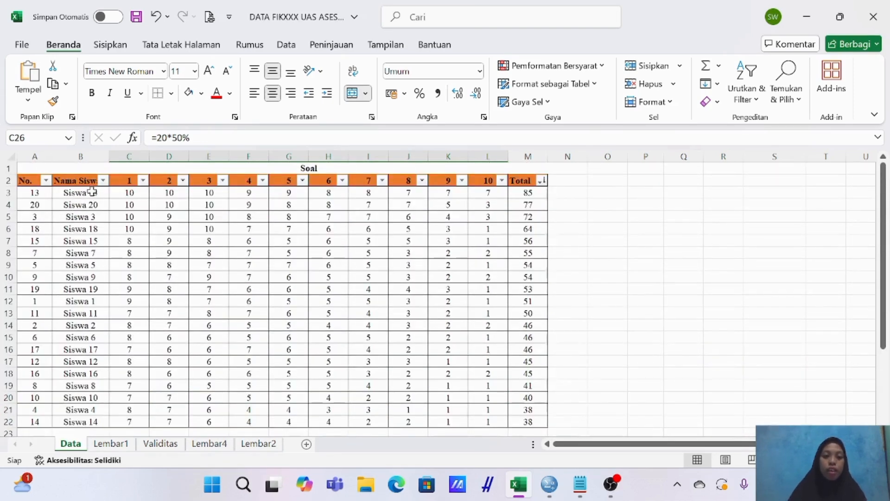
Shade the ten highest-scoring students' rows, A3:M12, light blue as the upper group.
{"action": "left_click", "coordinate": [35, 194]}
{"action": "left_click_drag", "start_coordinate": [36, 194], "coordinate": [530, 297]}
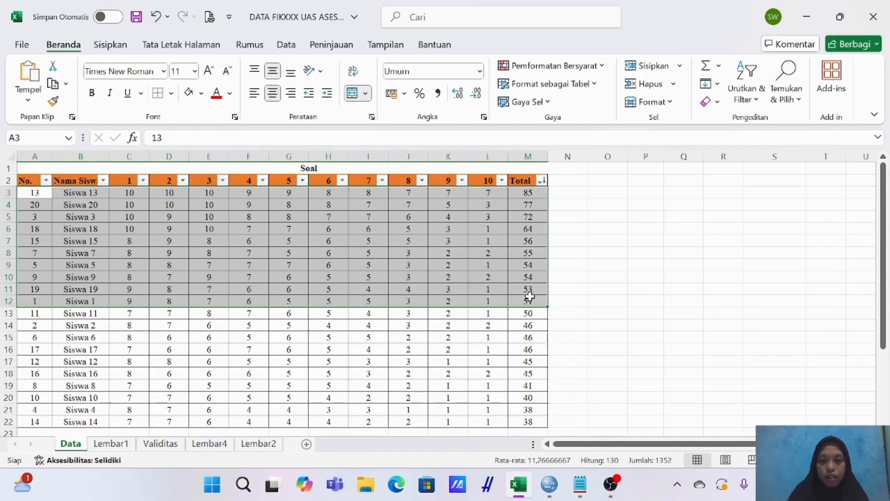
{"action": "left_click", "coordinate": [203, 95]}
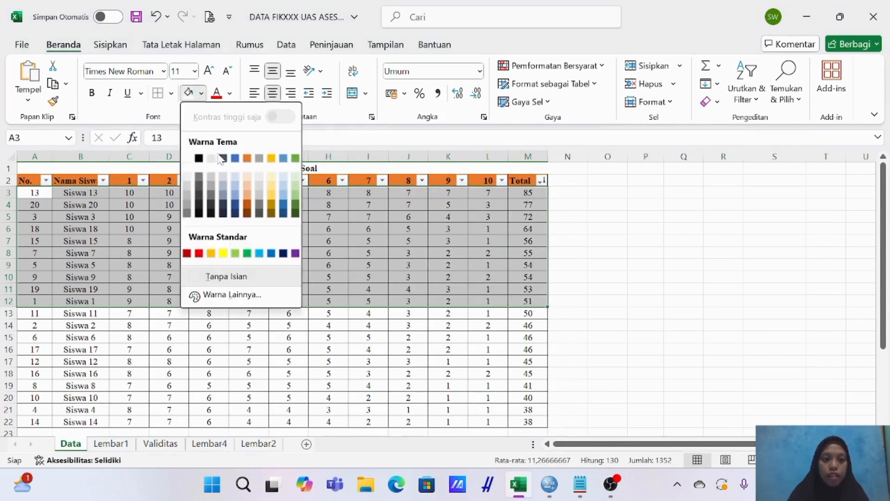
{"action": "left_click", "coordinate": [236, 186]}
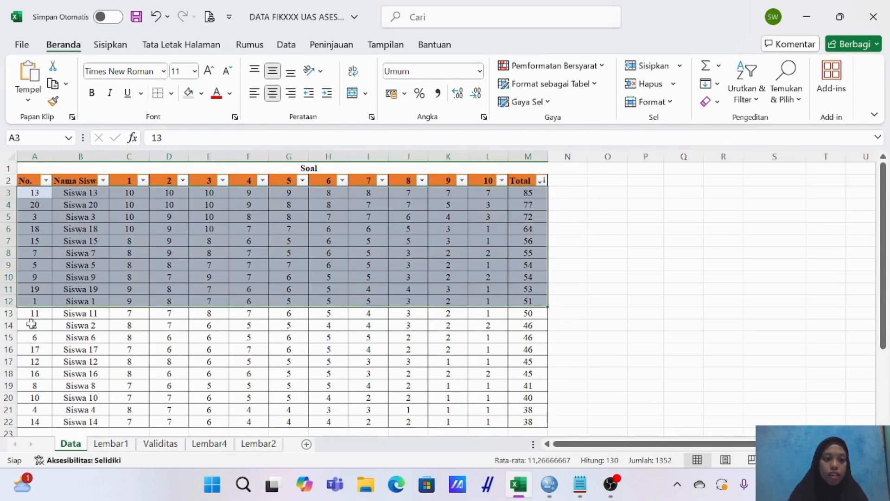
Shade the ten lowest-scoring students' rows, A13:M22, light gold as the lower group.
{"action": "left_click_drag", "start_coordinate": [31, 314], "coordinate": [524, 420]}
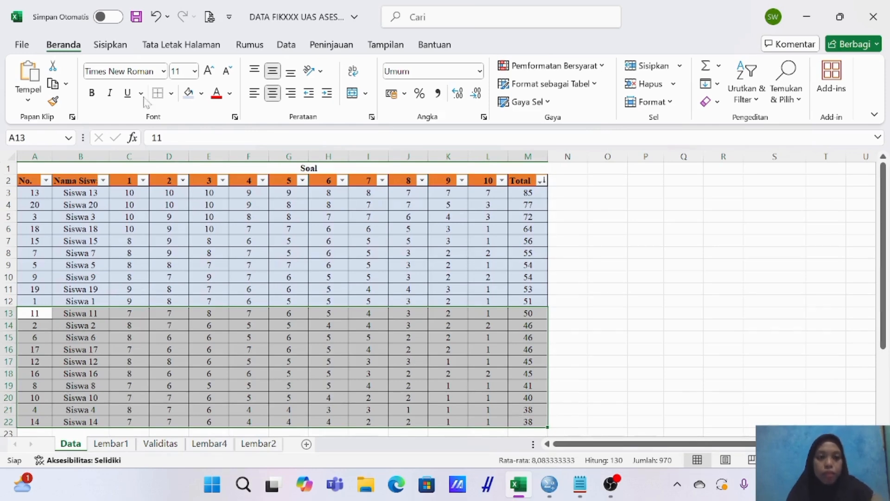
{"action": "left_click", "coordinate": [202, 93]}
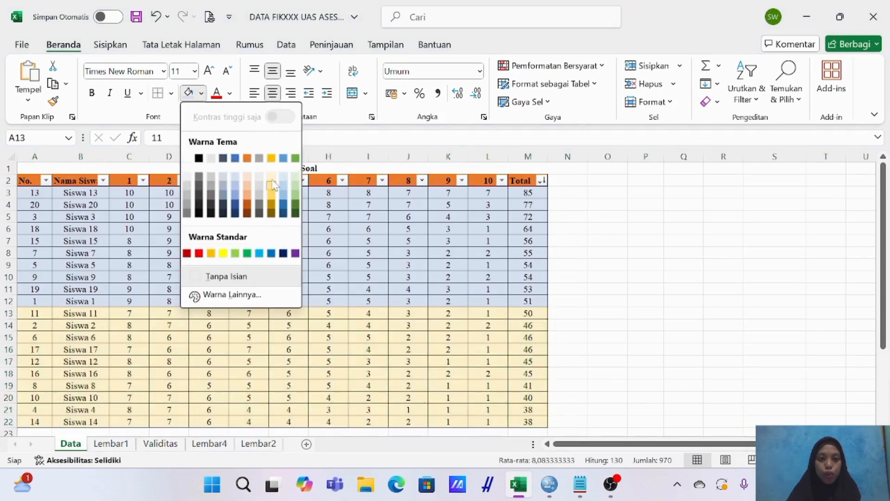
{"action": "left_click", "coordinate": [273, 184]}
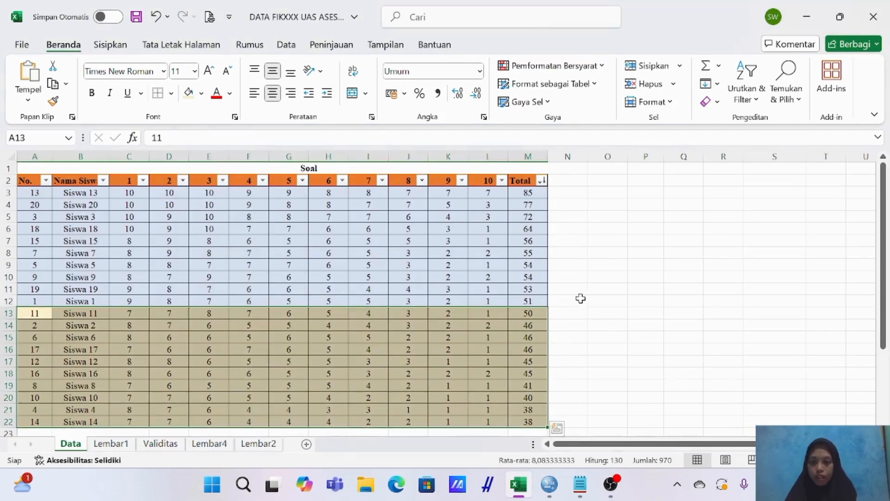
Create a light blue legend entry in O12:P12 beside the table, labelled Kelompok atas.
{"action": "left_click_drag", "start_coordinate": [604, 302], "coordinate": [632, 299]}
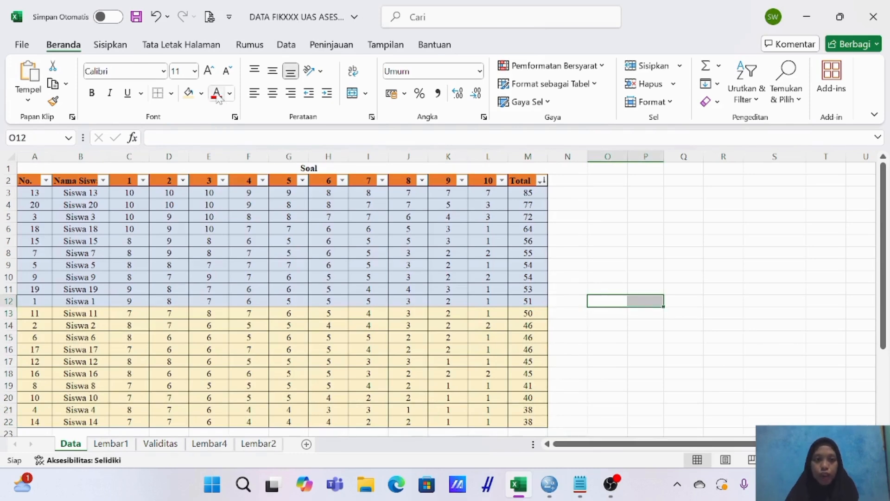
{"action": "left_click", "coordinate": [202, 93]}
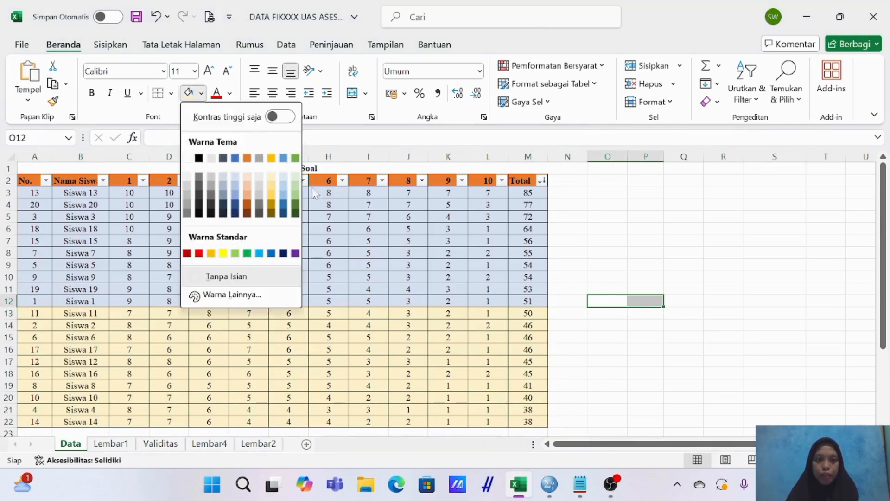
{"action": "left_click", "coordinate": [283, 178]}
{"action": "left_click", "coordinate": [616, 314]}
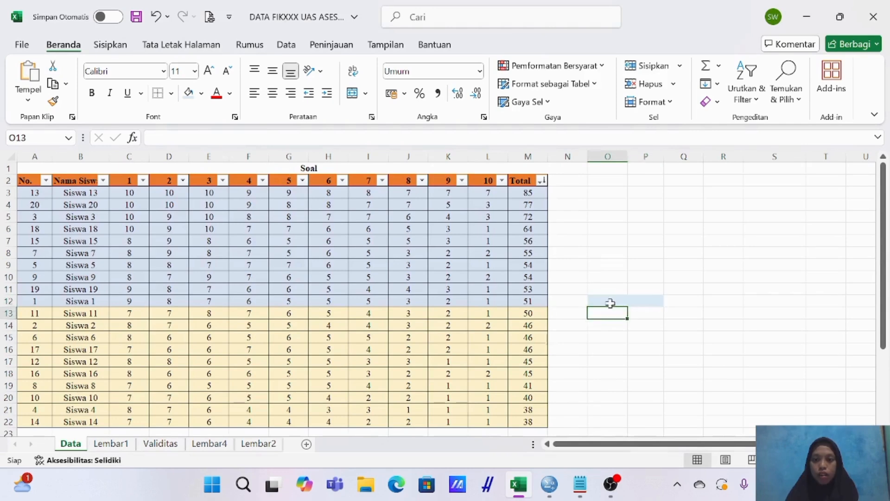
{"action": "left_click", "coordinate": [610, 302]}
{"action": "type", "text": "Kelompok atas"}
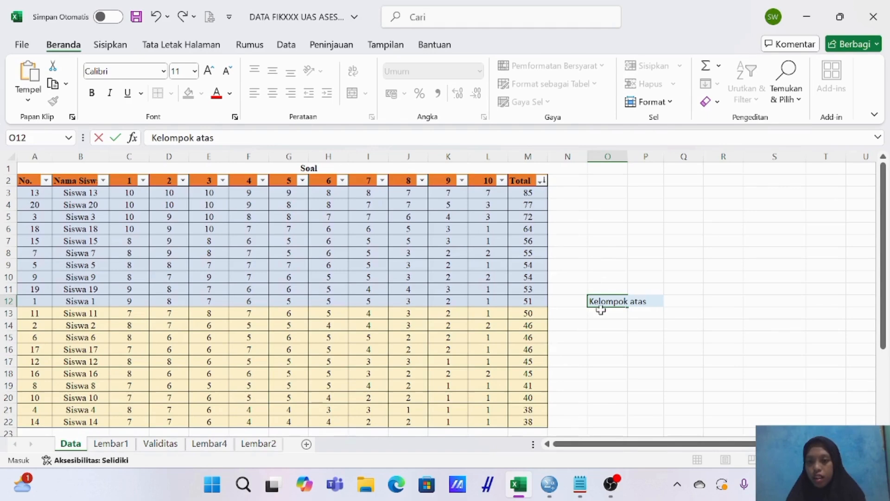
Create a light gold legend entry in O13:P13, labelled Kelompok bawah.
{"action": "left_click_drag", "start_coordinate": [600, 310], "coordinate": [646, 311]}
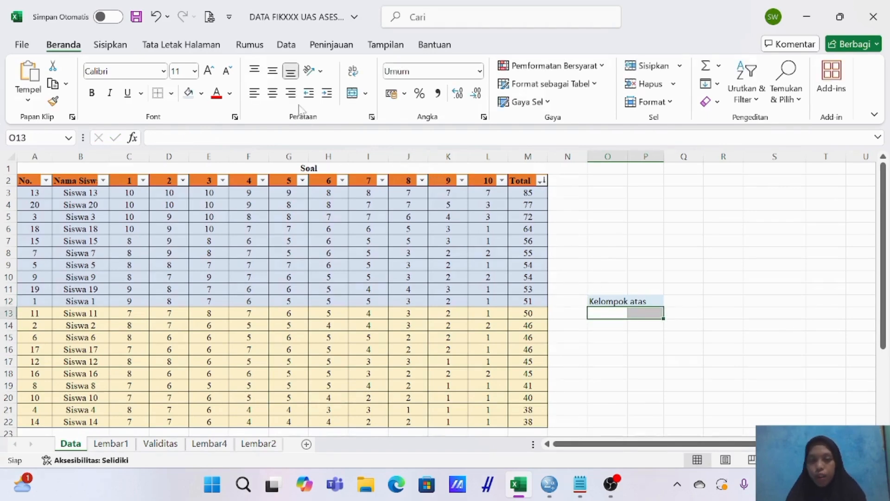
{"action": "left_click", "coordinate": [202, 94]}
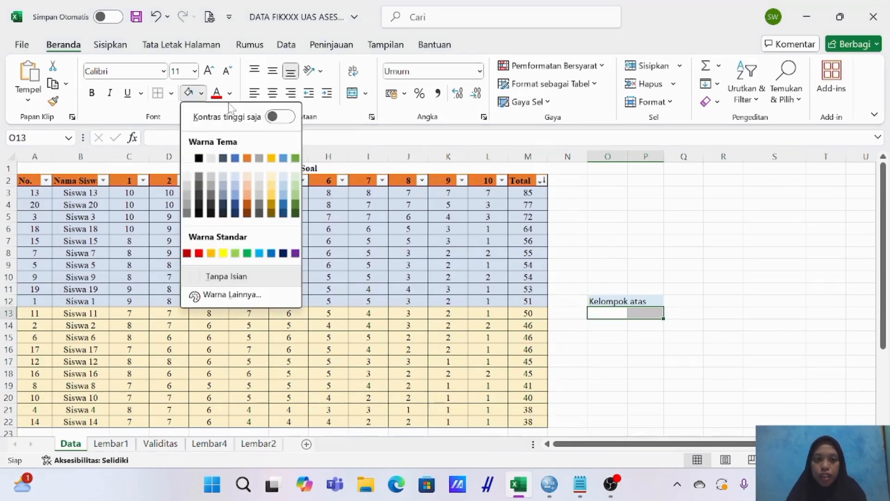
{"action": "left_click", "coordinate": [272, 177]}
{"action": "left_click", "coordinate": [608, 314]}
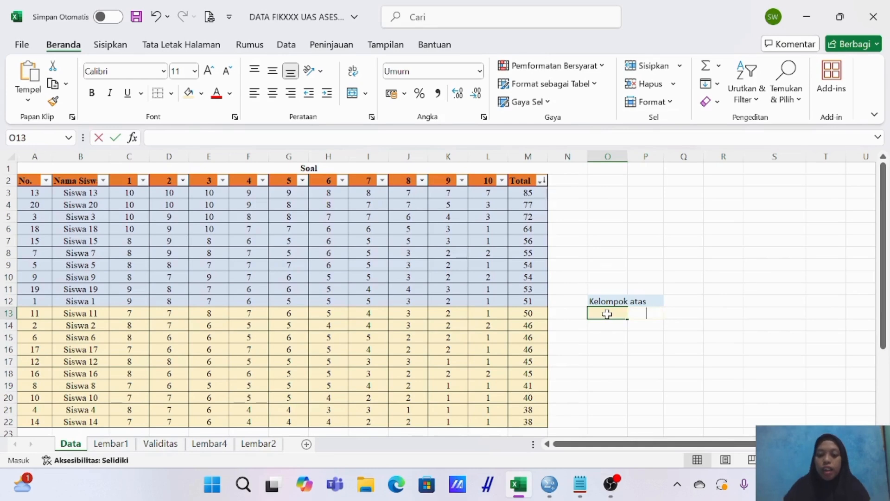
{"action": "type", "text": "Kelompok"}
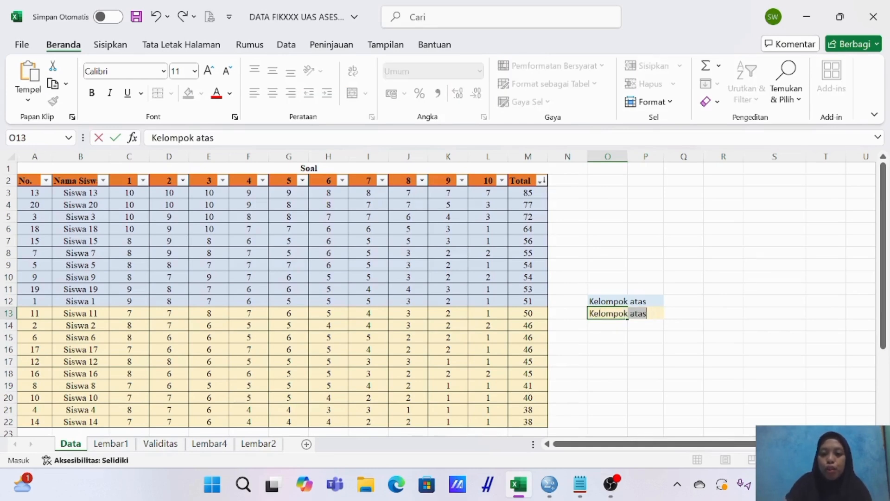
{"action": "type", "text": " bawah"}
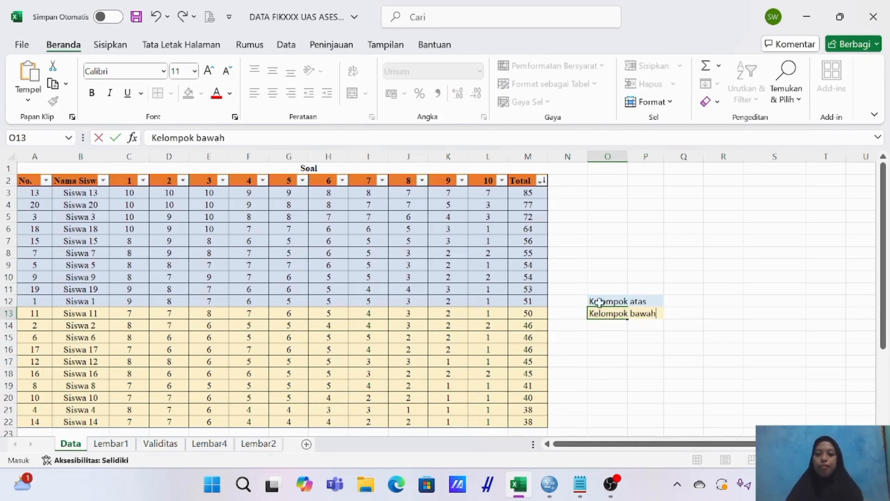
{"action": "left_click", "coordinate": [575, 328]}
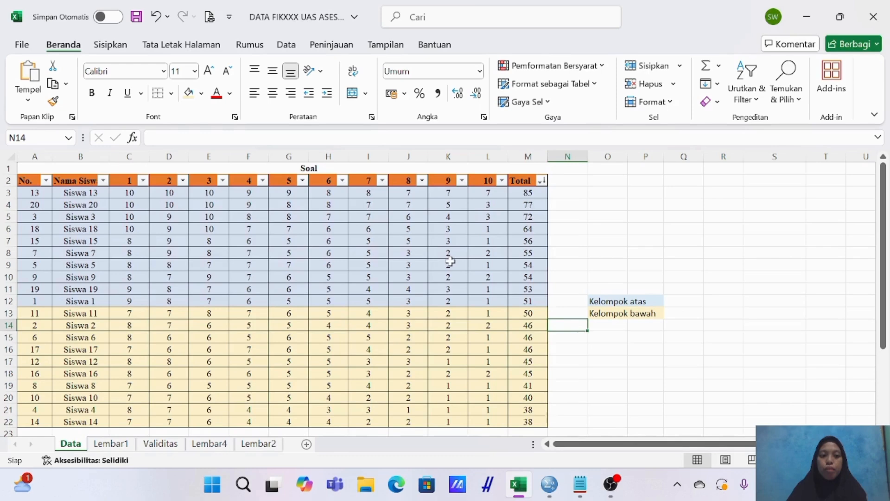
Calculate the upper group's mean for item 1 in C27 with =AVERAGE(C3:C12).
{"action": "scroll", "coordinate": [112, 337], "scroll_direction": "down", "scroll_amount": 5}
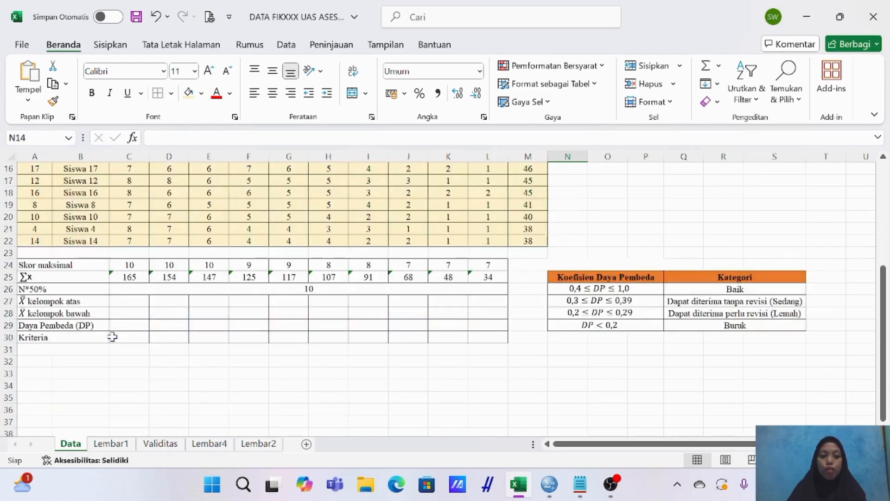
{"action": "left_click", "coordinate": [129, 302]}
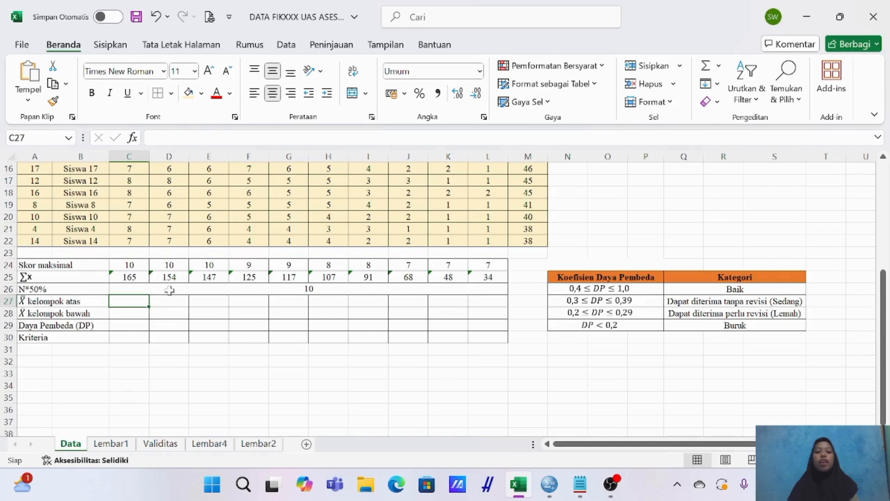
{"action": "scroll", "coordinate": [172, 242], "scroll_direction": "up", "scroll_amount": 2}
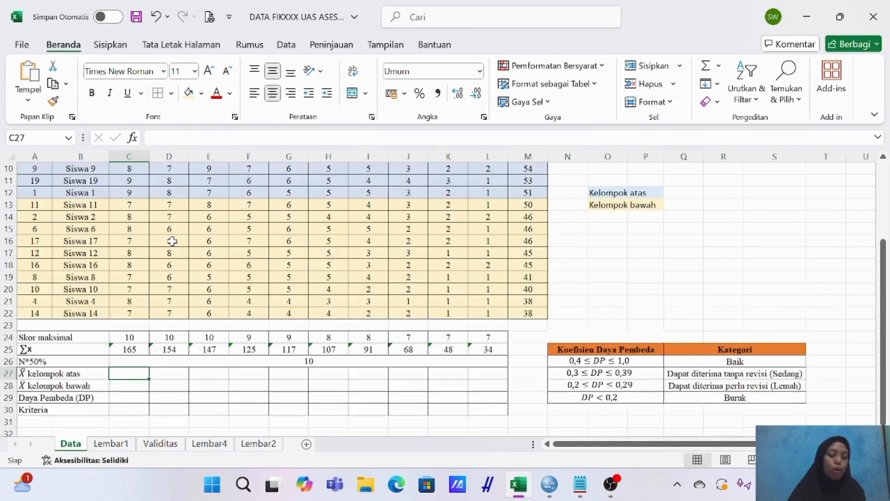
{"action": "scroll", "coordinate": [172, 240], "scroll_direction": "up", "scroll_amount": 1}
{"action": "scroll", "coordinate": [164, 241], "scroll_direction": "down", "scroll_amount": 2}
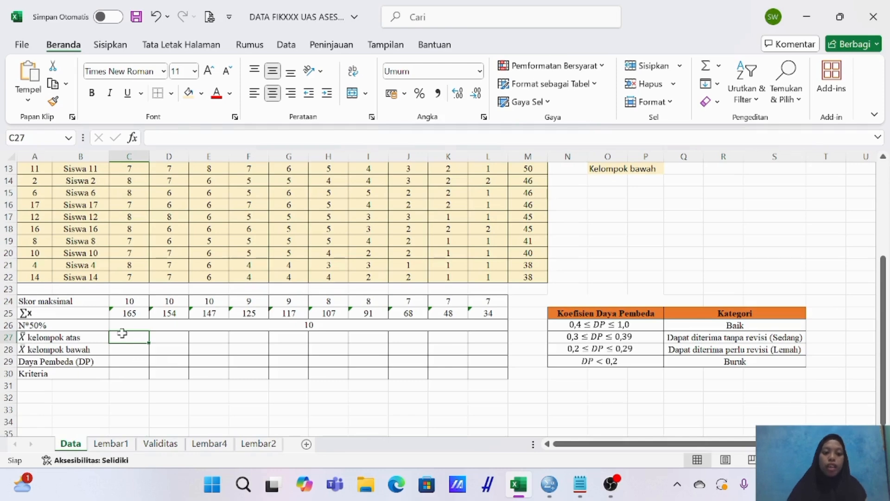
{"action": "type", "text": "="}
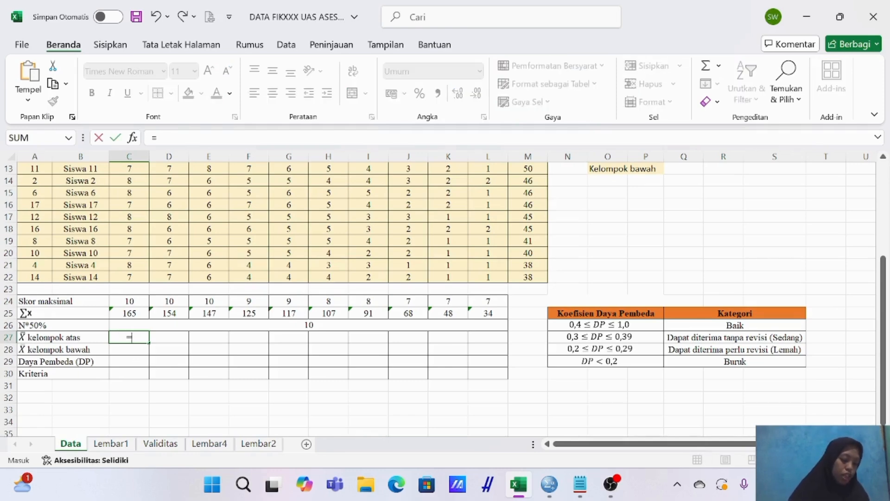
{"action": "type", "text": "AVERAGE"}
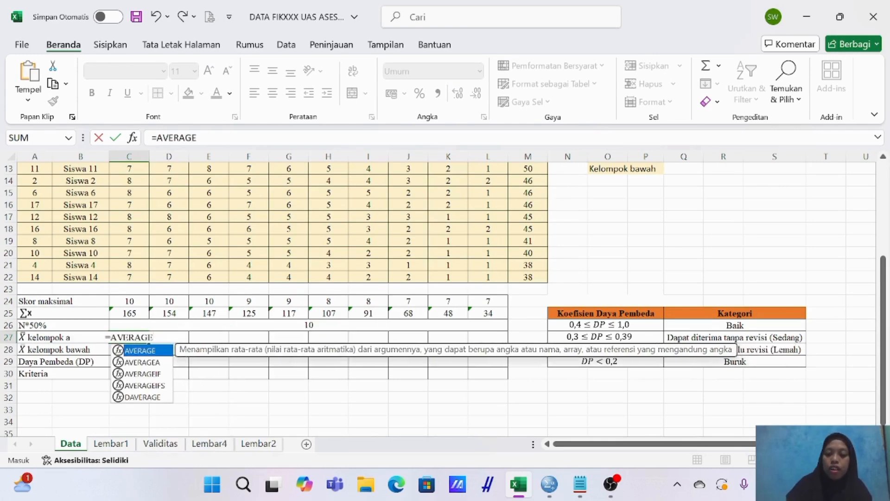
{"action": "type", "text": "("}
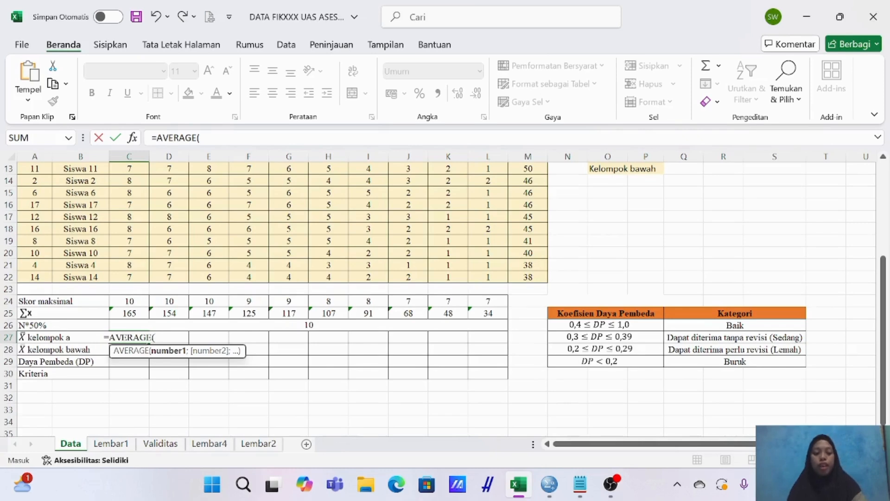
{"action": "scroll", "coordinate": [143, 212], "scroll_direction": "up", "scroll_amount": 3}
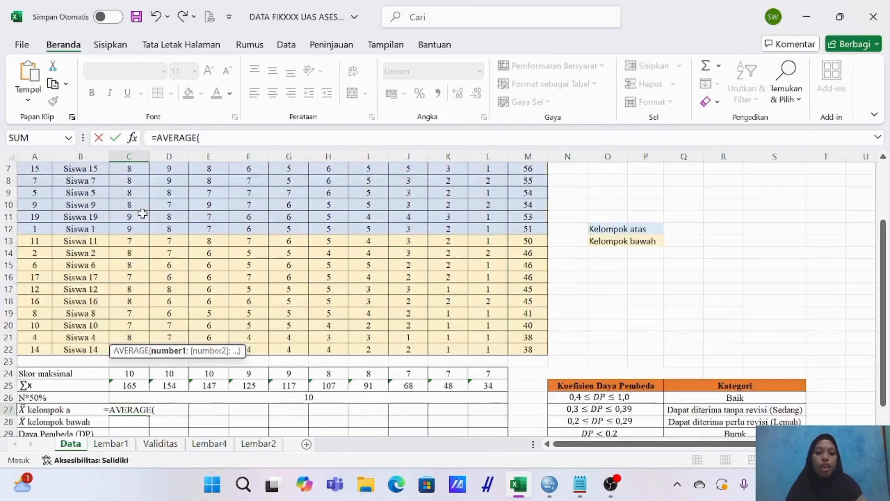
{"action": "scroll", "coordinate": [142, 214], "scroll_direction": "up", "scroll_amount": 1}
{"action": "left_click_drag", "start_coordinate": [131, 192], "coordinate": [129, 299]}
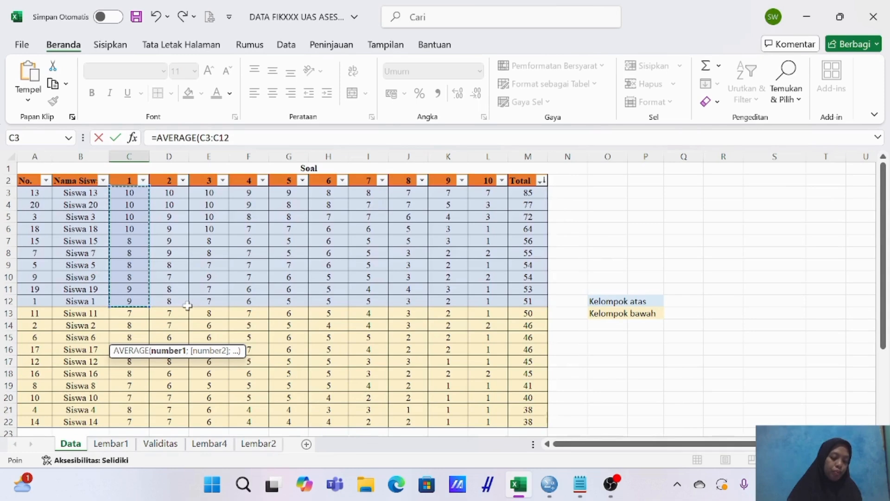
{"action": "scroll", "coordinate": [167, 313], "scroll_direction": "down", "scroll_amount": 1}
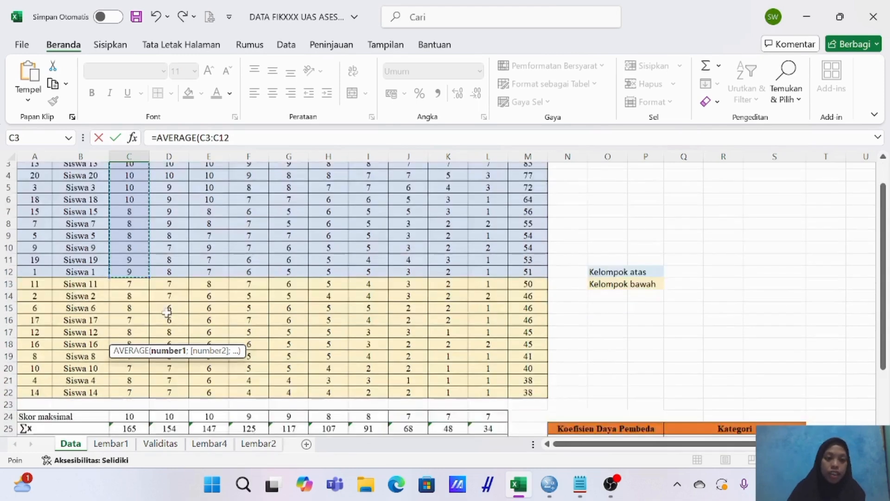
{"action": "scroll", "coordinate": [167, 313], "scroll_direction": "down", "scroll_amount": 4}
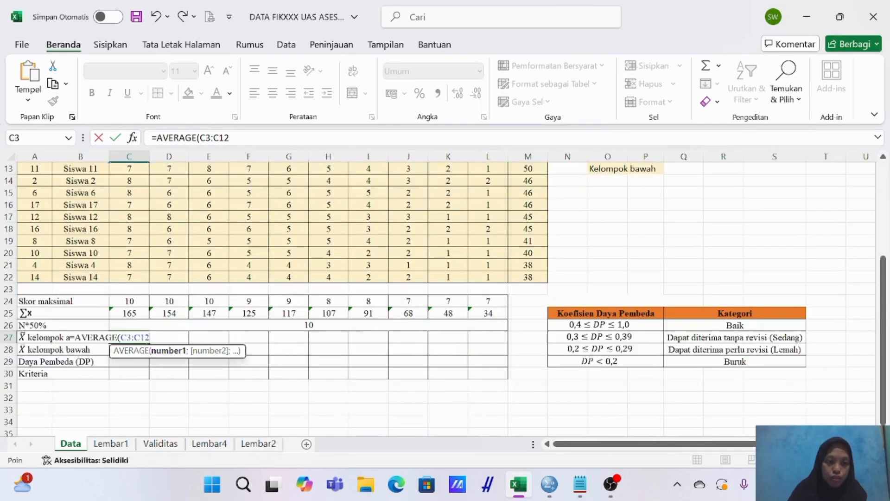
{"action": "type", "text": ")"}
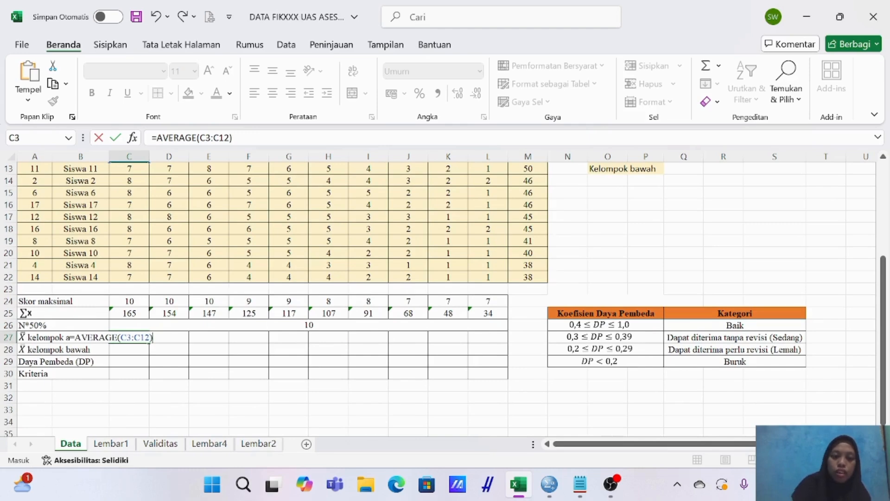
{"action": "key", "text": "Return"}
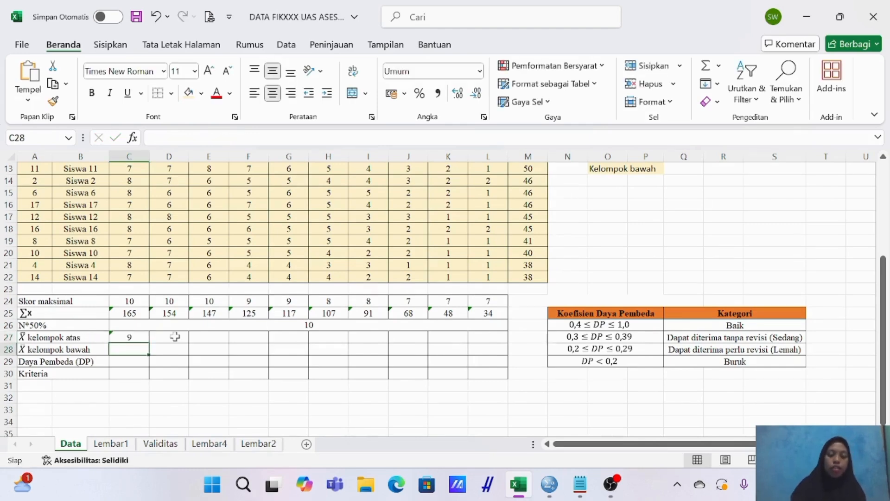
Copy the upper group mean formula from C27 across D27:L27 for the remaining nine items.
{"action": "left_click", "coordinate": [138, 337]}
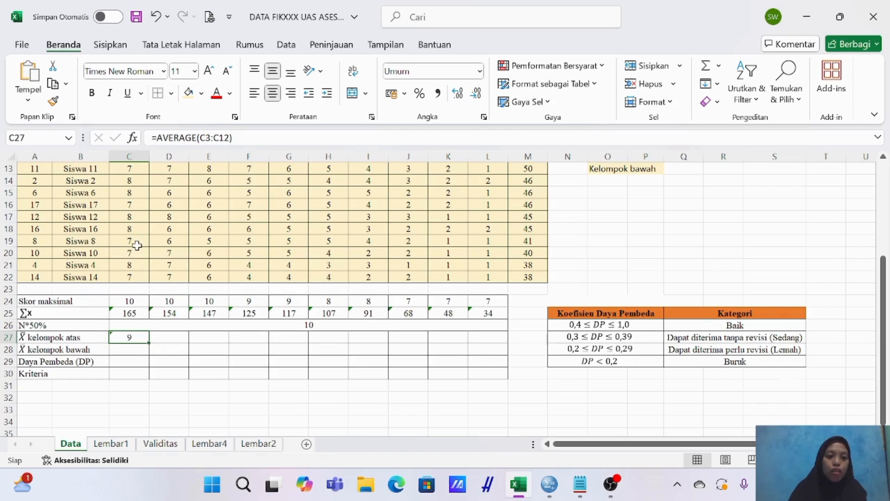
{"action": "scroll", "coordinate": [137, 267], "scroll_direction": "up", "scroll_amount": 4}
{"action": "scroll", "coordinate": [137, 248], "scroll_direction": "down", "scroll_amount": 2}
{"action": "scroll", "coordinate": [137, 246], "scroll_direction": "down", "scroll_amount": 1}
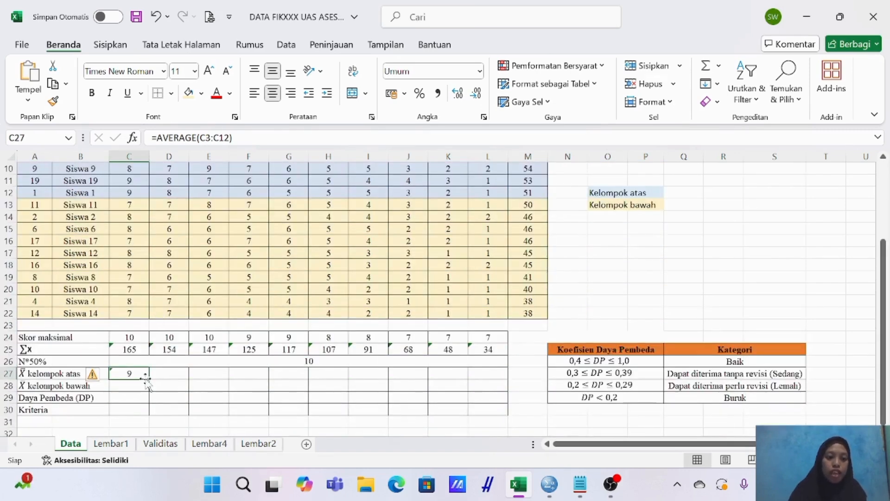
{"action": "left_click_drag", "start_coordinate": [149, 380], "coordinate": [494, 378]}
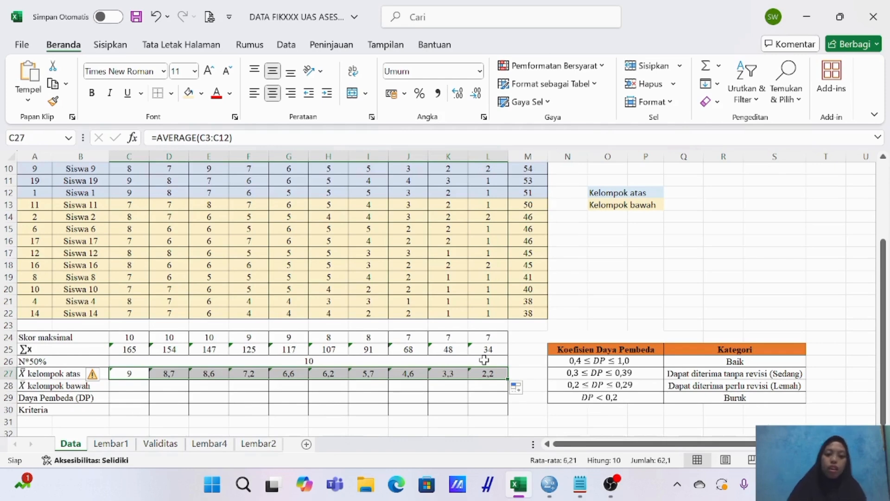
Calculate the lower group's mean in C28 with =AVERAGE(C13:C22) and copy the formula across to L28.
{"action": "left_click", "coordinate": [138, 386]}
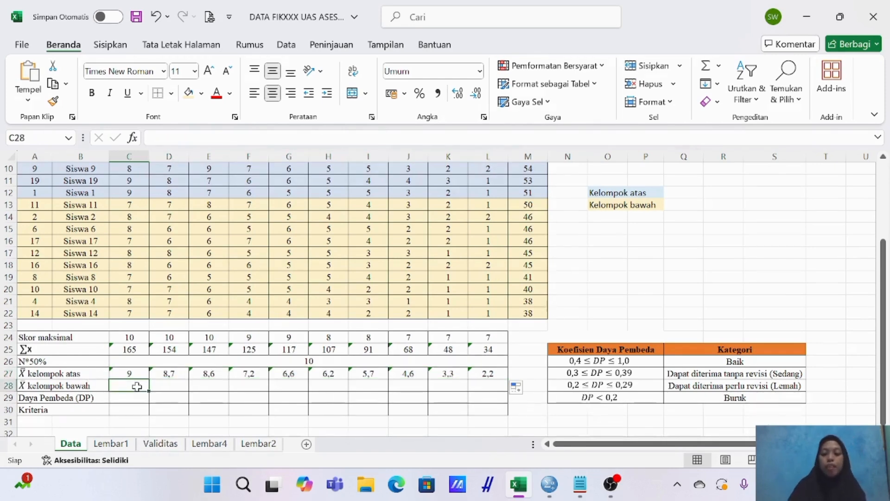
{"action": "type", "text": "="}
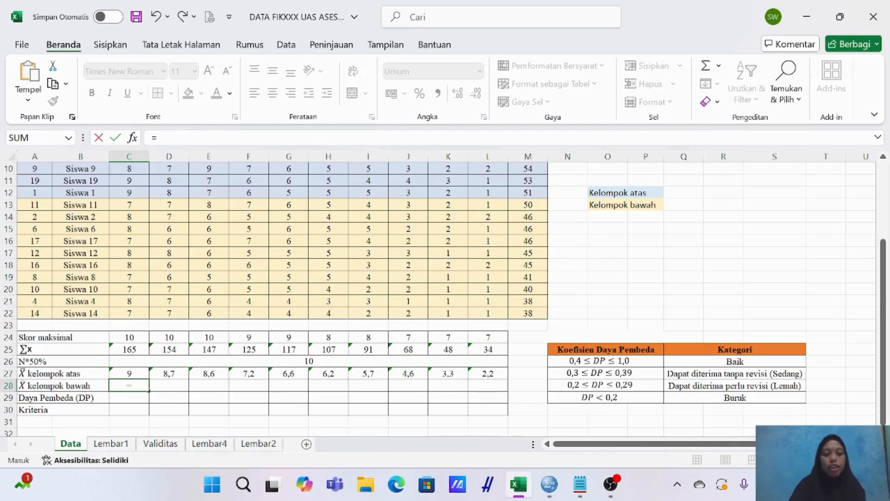
{"action": "type", "text": "AVERAGE"}
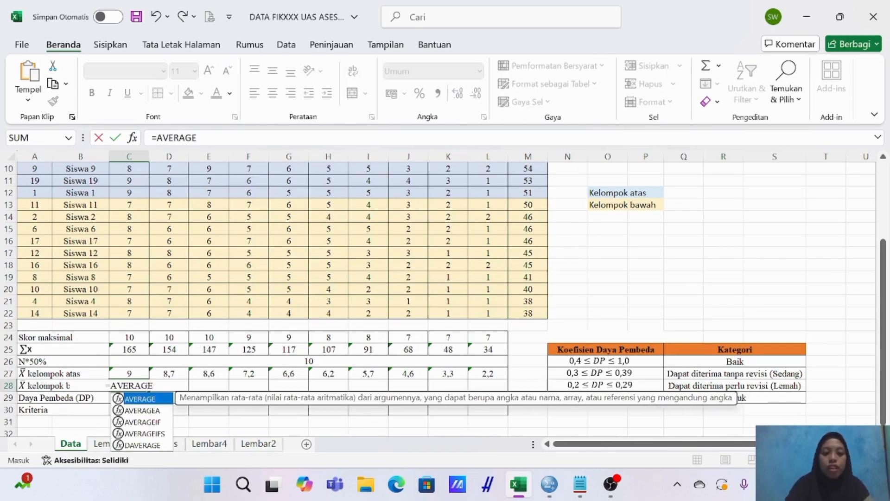
{"action": "type", "text": "("}
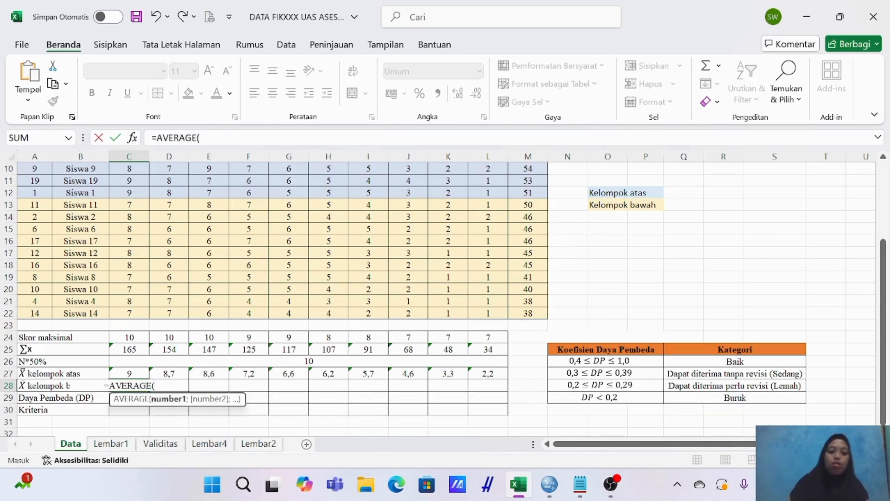
{"action": "left_click_drag", "start_coordinate": [131, 202], "coordinate": [140, 313]}
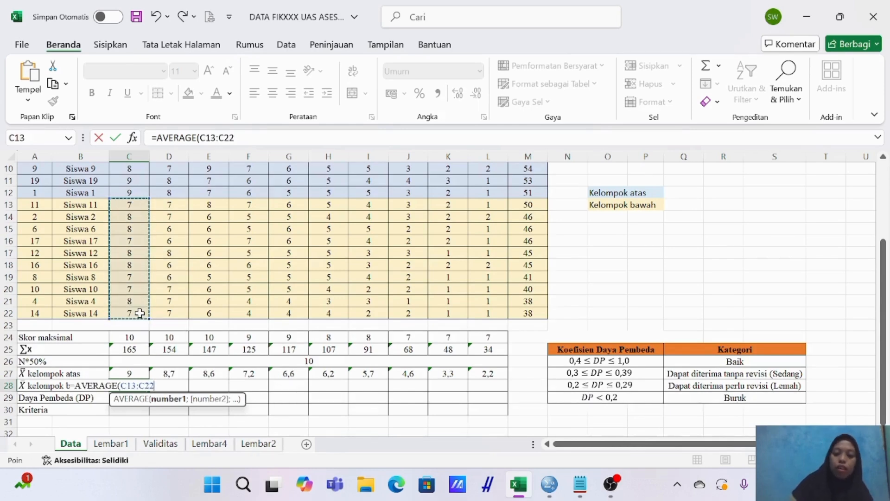
{"action": "type", "text": ")"}
{"action": "key", "text": "Return"}
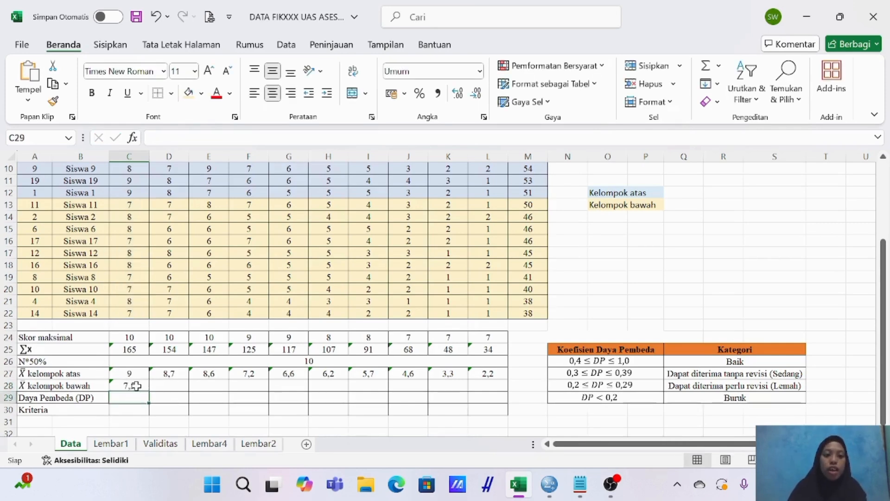
{"action": "left_click", "coordinate": [136, 385]}
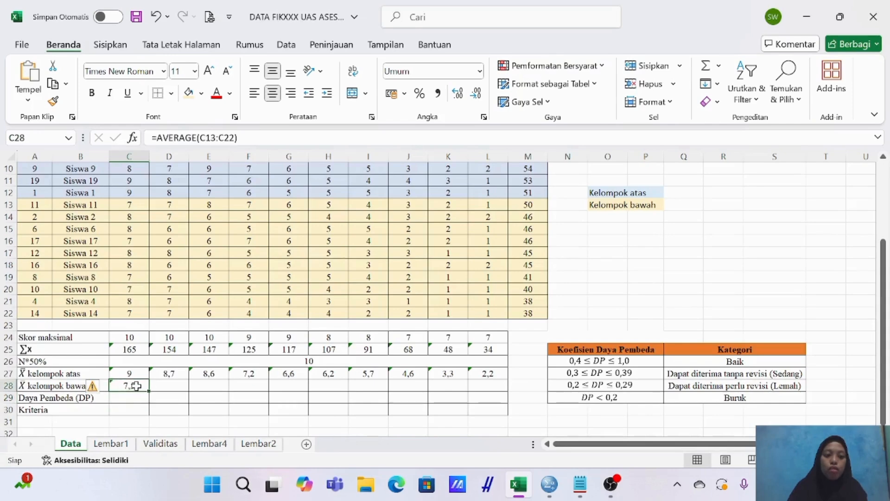
{"action": "left_click_drag", "start_coordinate": [148, 393], "coordinate": [495, 396]}
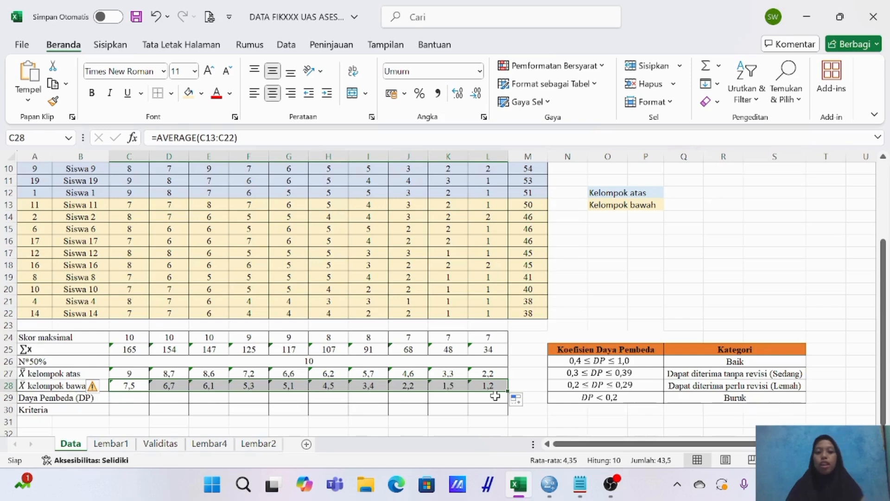
Calculate item 1's Daya Pembeda in C29 with =(C27-C28)/C24, dividing the difference of group means by the maximum score.
{"action": "left_click", "coordinate": [123, 398]}
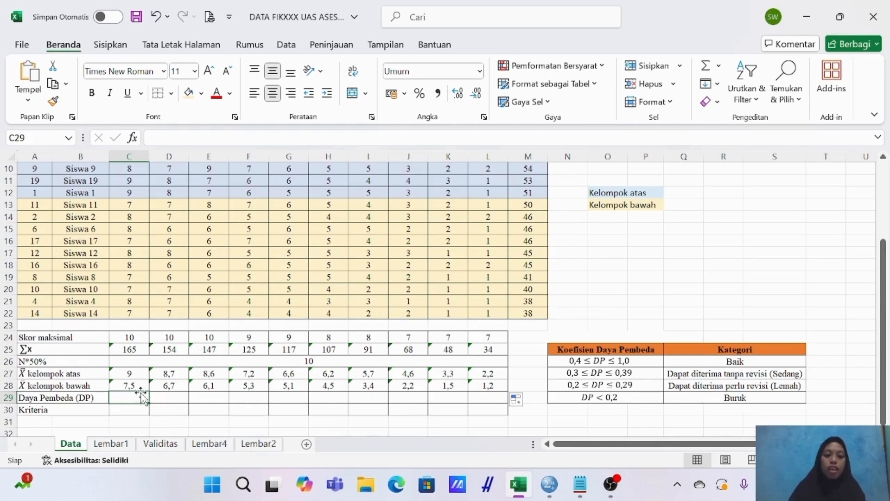
{"action": "type", "text": "="}
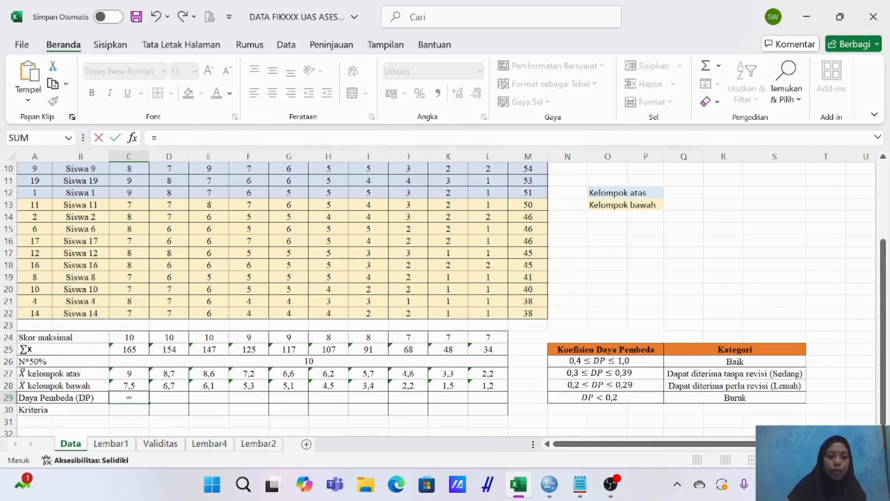
{"action": "type", "text": "("}
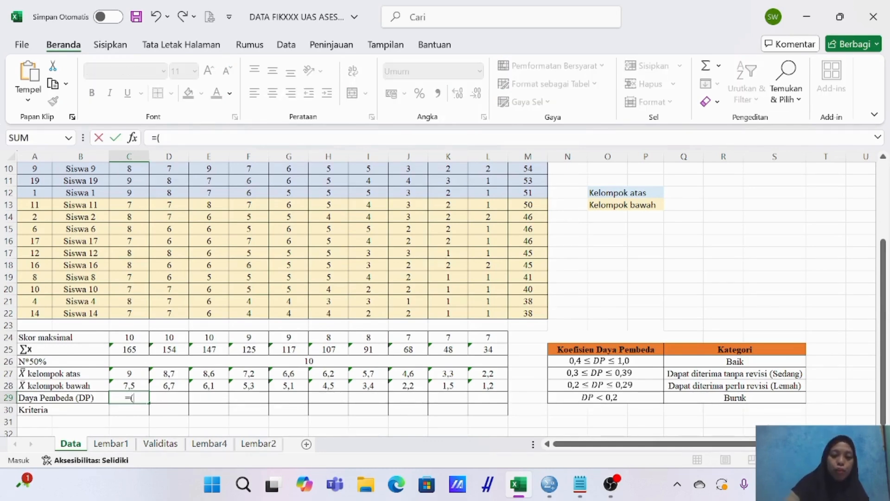
{"action": "left_click", "coordinate": [126, 374]}
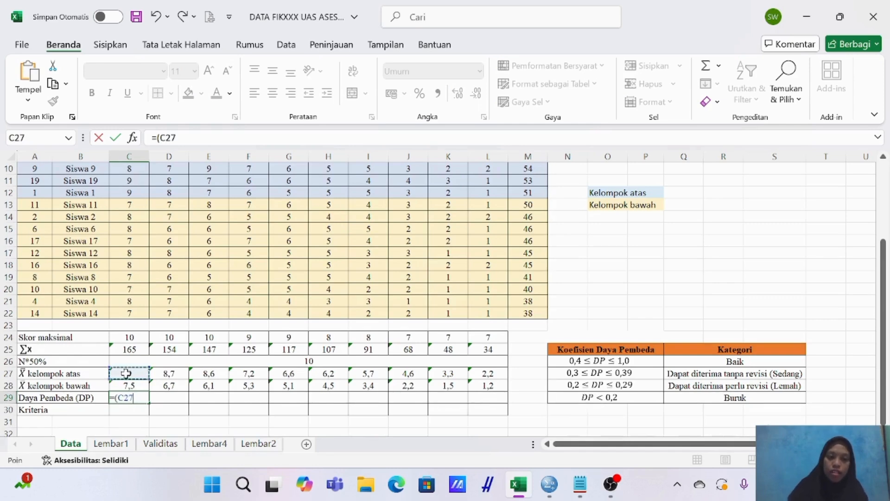
{"action": "type", "text": "-"}
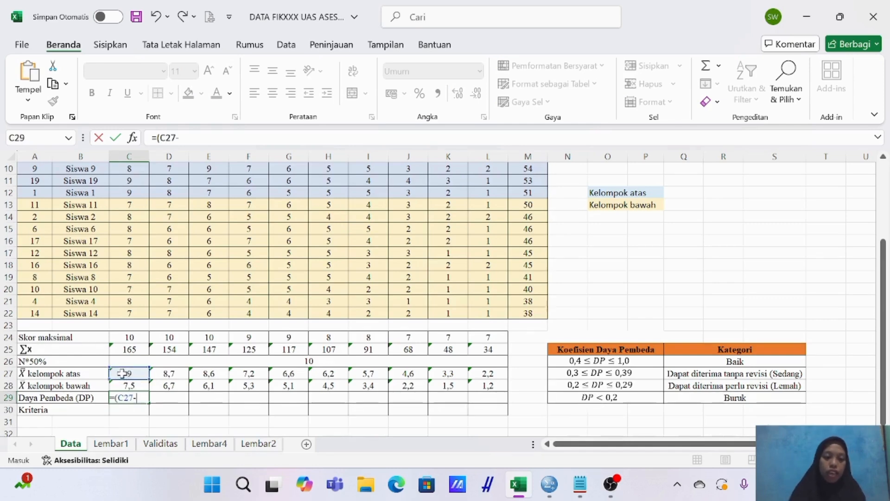
{"action": "left_click", "coordinate": [117, 385]}
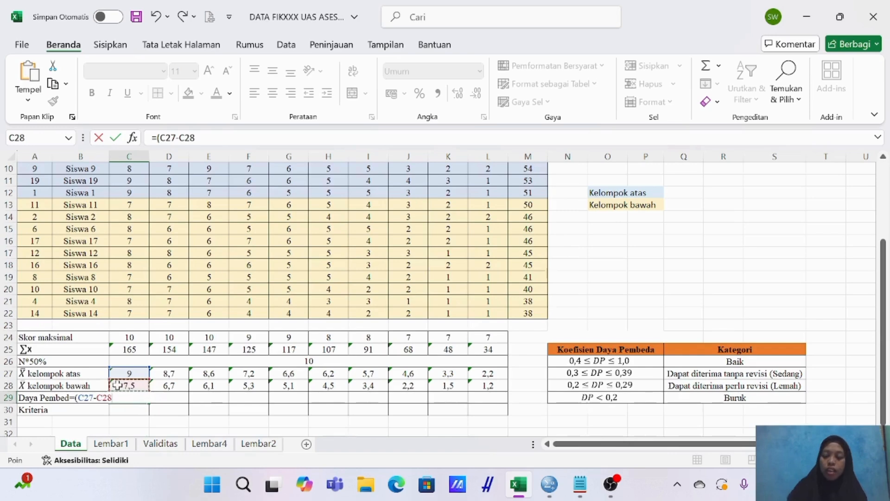
{"action": "type", "text": ")"}
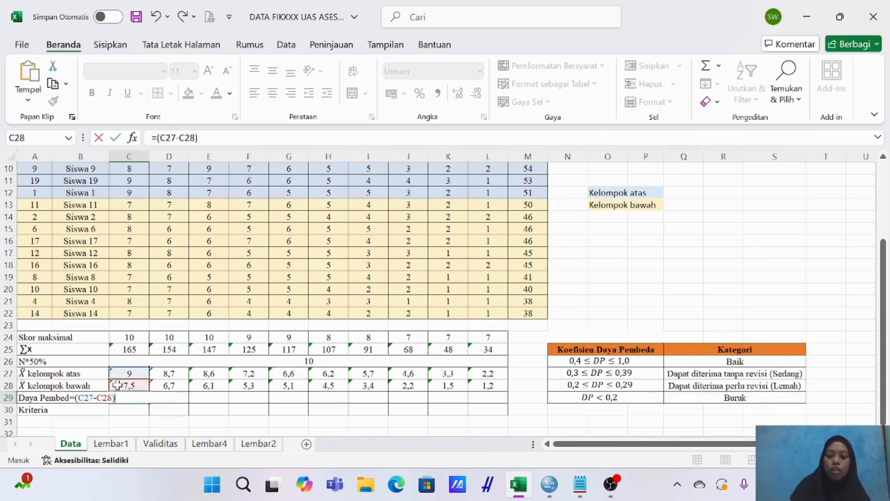
{"action": "type", "text": "/"}
{"action": "left_click", "coordinate": [137, 335]}
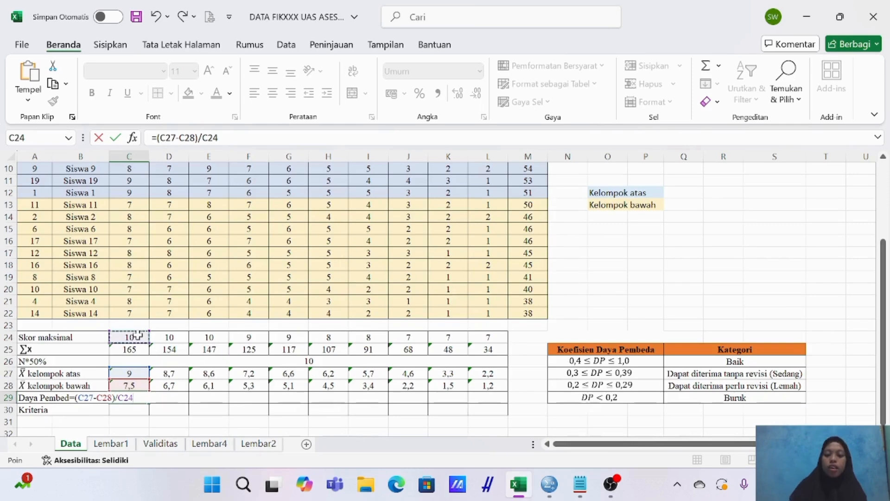
{"action": "key", "text": "Return"}
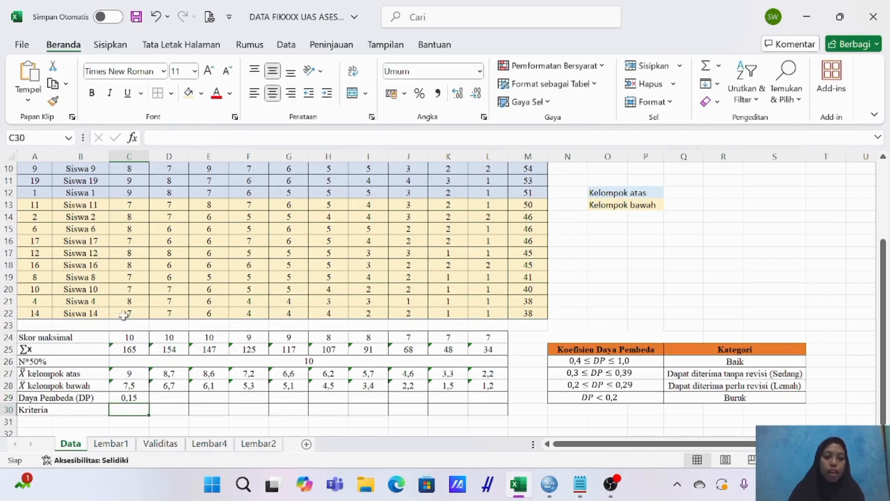
Copy the Daya Pembeda formula from C29 across D29:L29 and select the first Kriteria cell, C30.
{"action": "left_click", "coordinate": [130, 399]}
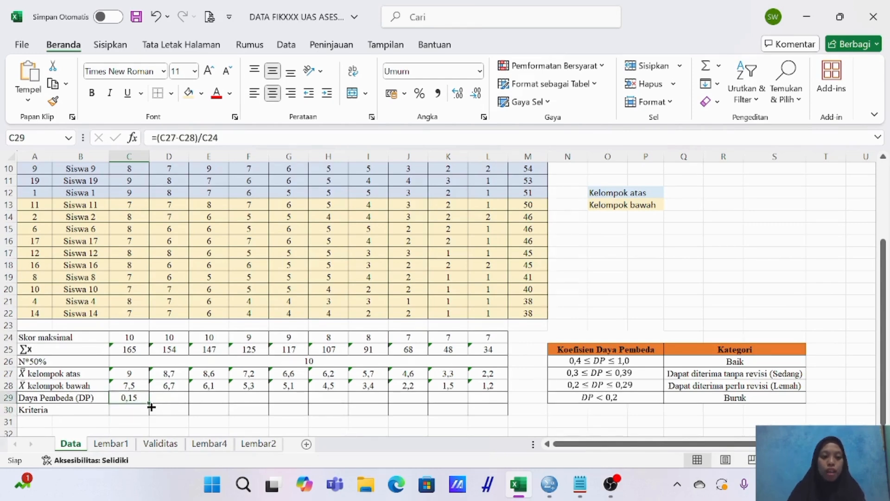
{"action": "left_click_drag", "start_coordinate": [151, 406], "coordinate": [489, 406]}
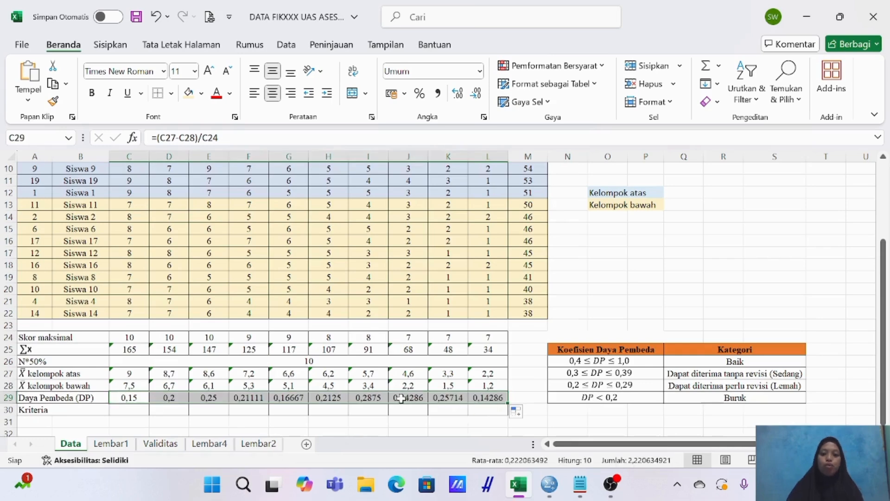
{"action": "left_click", "coordinate": [482, 408]}
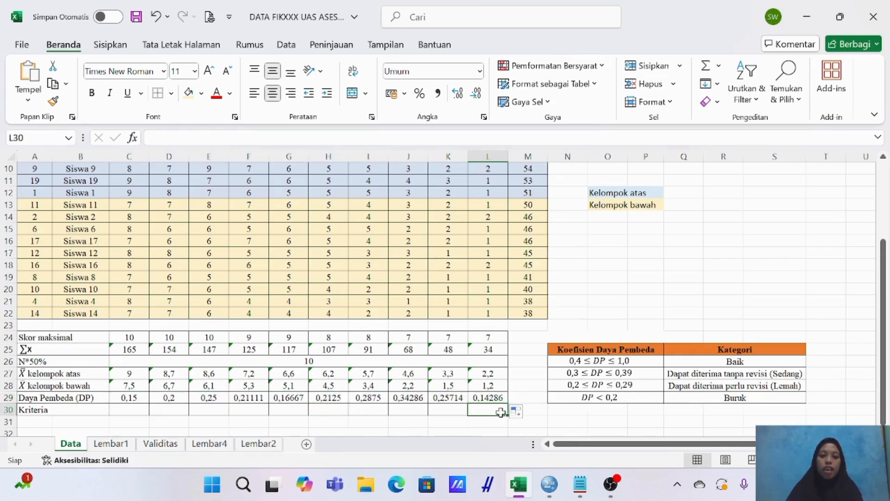
{"action": "left_click", "coordinate": [125, 412]}
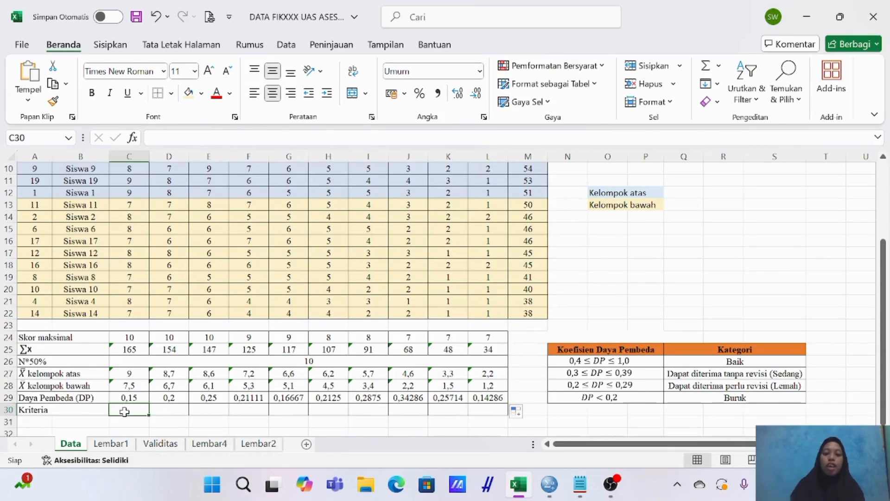
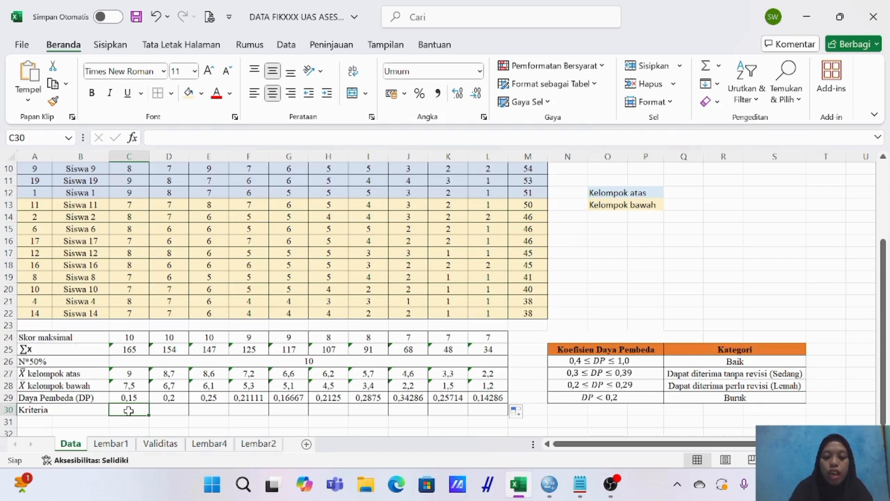
Categorise the first four items in the Kriteria row, entering Buruk in C30 and Lemah in D30, E30 and F30.
{"action": "type", "text": "Buruk"}
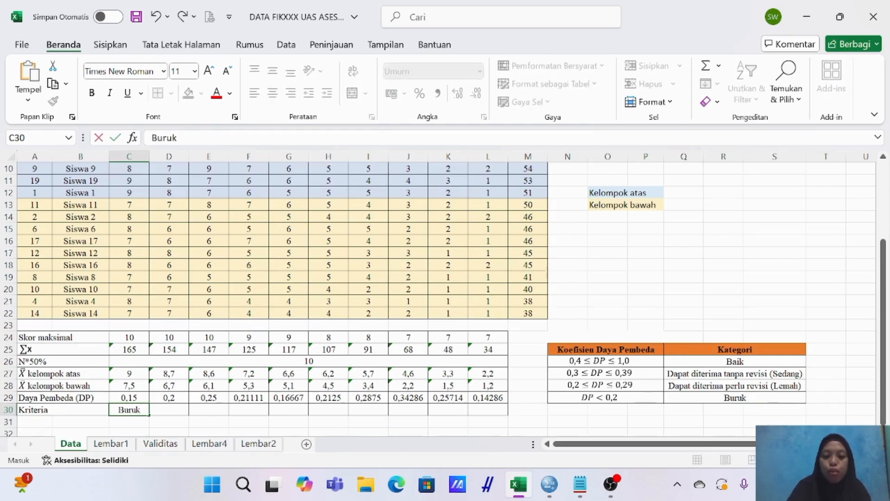
{"action": "key", "text": "Tab"}
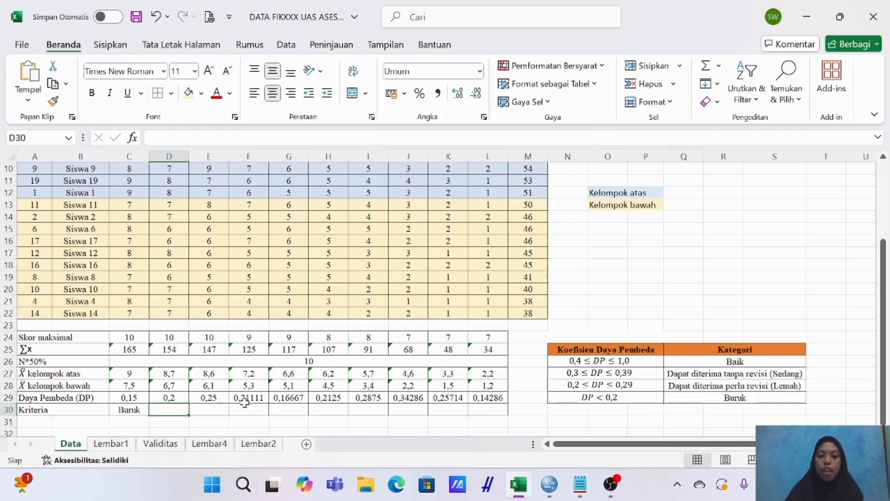
{"action": "type", "text": "Lemah"}
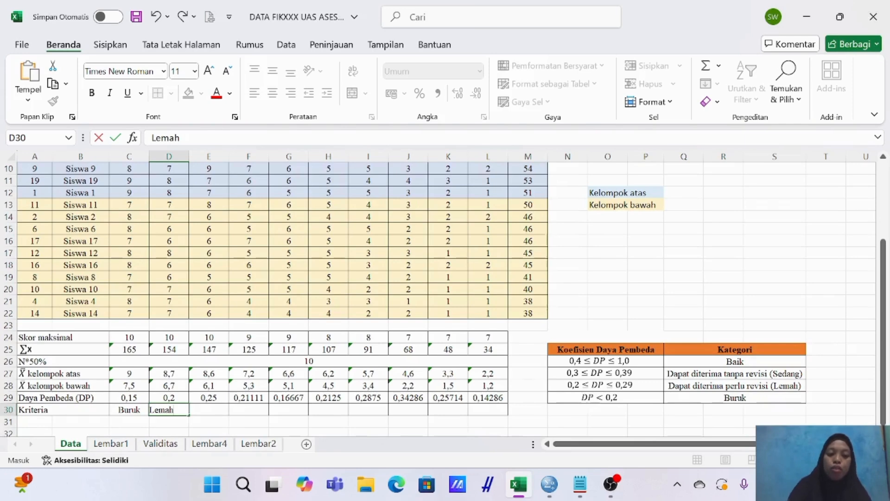
{"action": "key", "text": "Tab"}
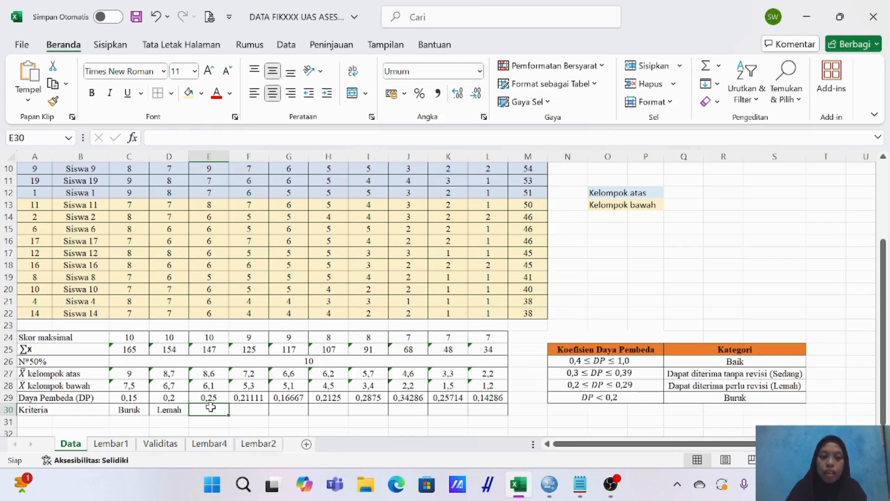
{"action": "type", "text": "Le"}
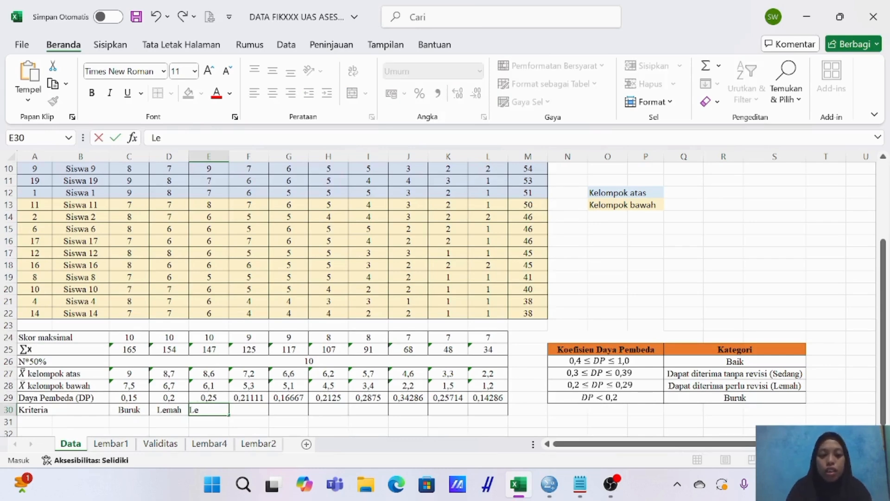
{"action": "type", "text": "mah"}
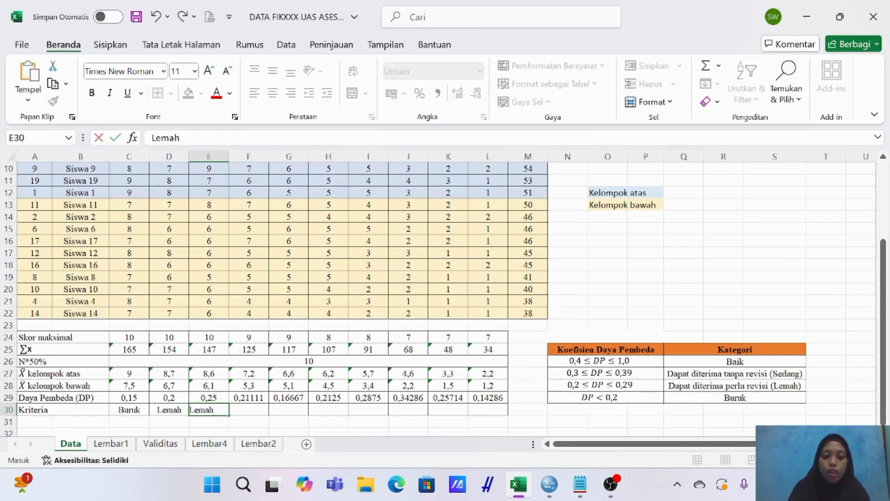
{"action": "key", "text": "Tab"}
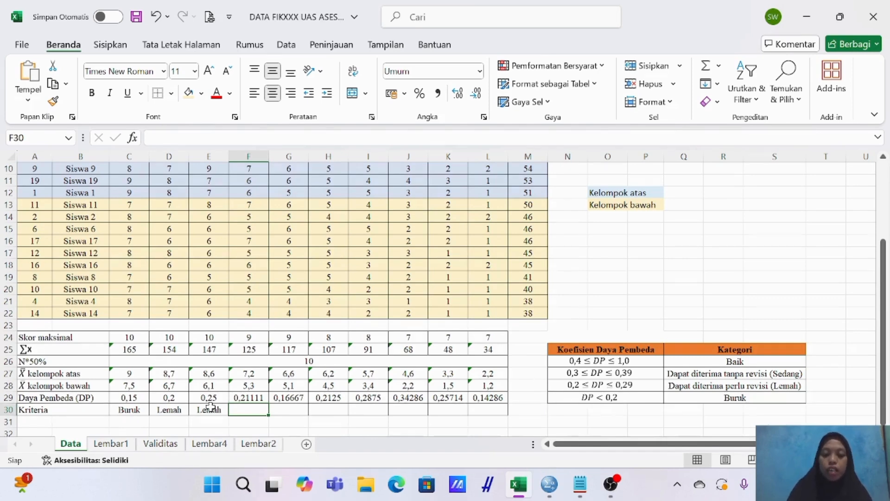
{"action": "type", "text": "Lemah"}
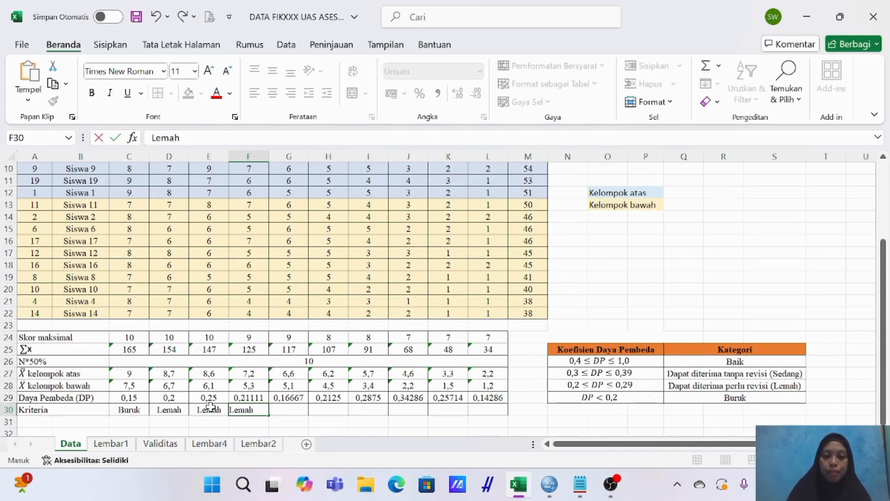
{"action": "key", "text": "Tab"}
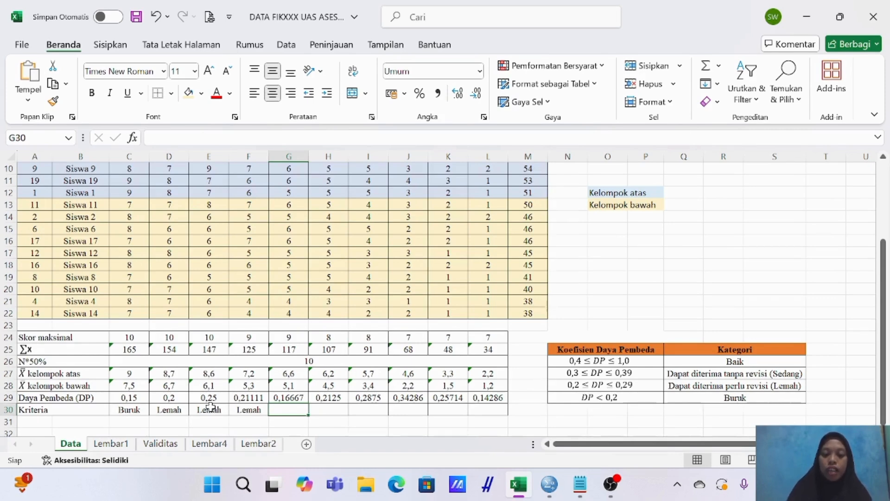
Enter the Kriteria for the fifth to seventh items: Buruk in G30 and Lemah in H30 and I30.
{"action": "type", "text": "Buruk"}
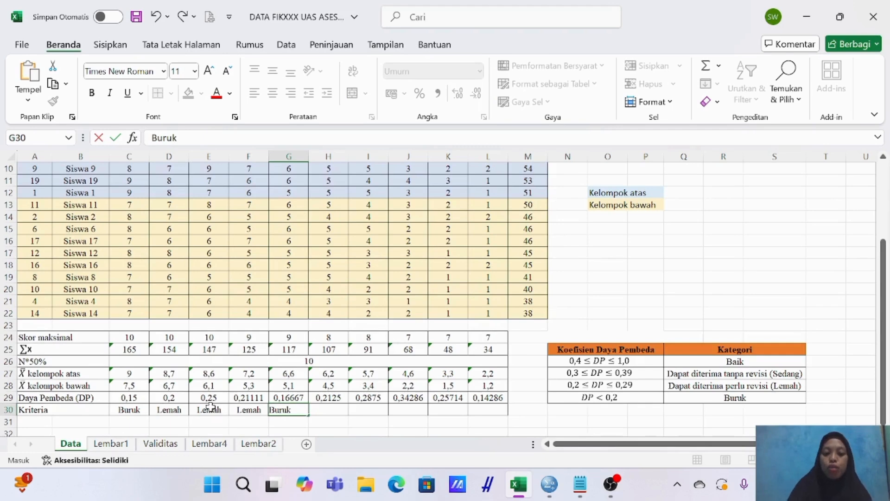
{"action": "key", "text": "Tab"}
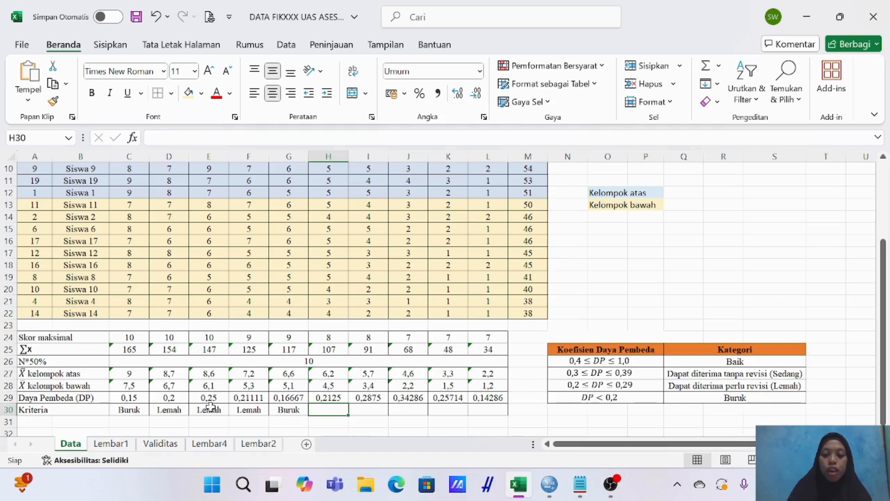
{"action": "type", "text": "Lemah"}
{"action": "key", "text": "Tab"}
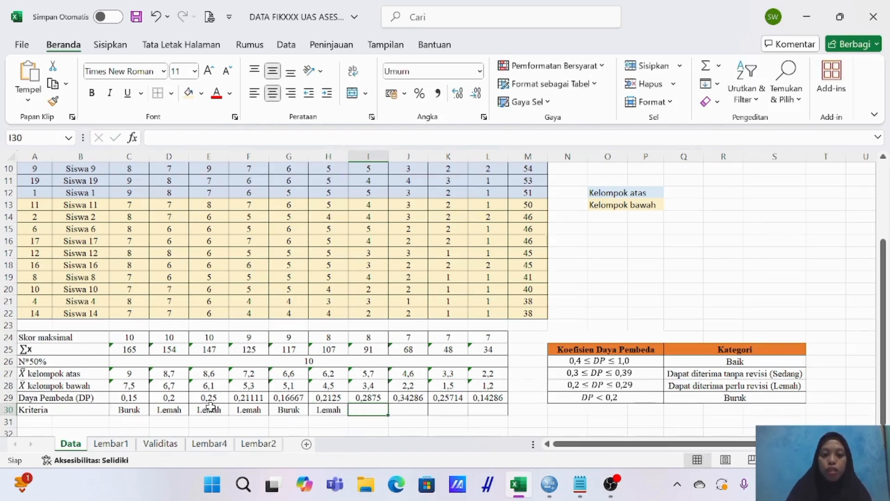
{"action": "type", "text": "Lemah"}
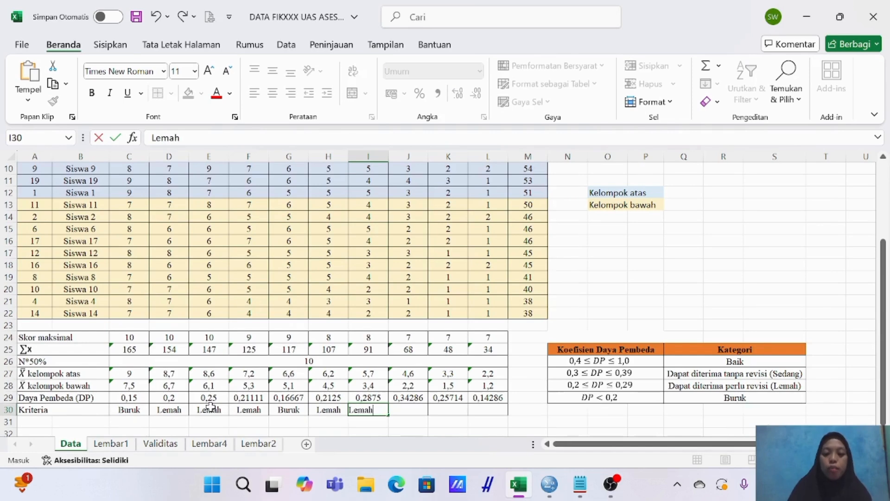
{"action": "key", "text": "Tab"}
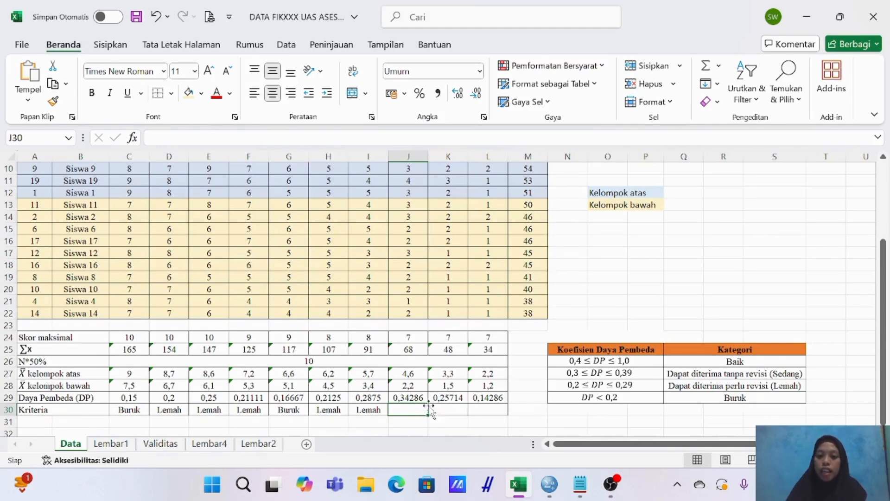
Complete the Kriteria row for the last three items with Sedang in J30, Lemah in K30 and Buruk in L30.
{"action": "type", "text": "Sedang"}
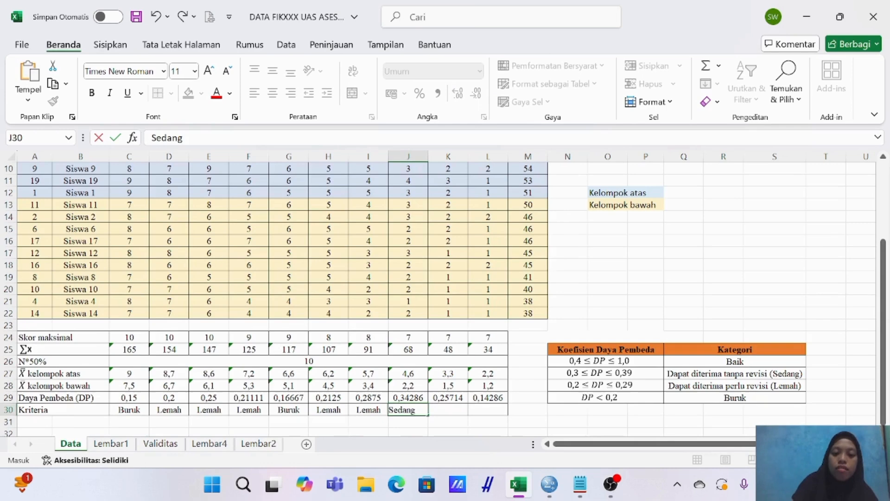
{"action": "key", "text": "Tab"}
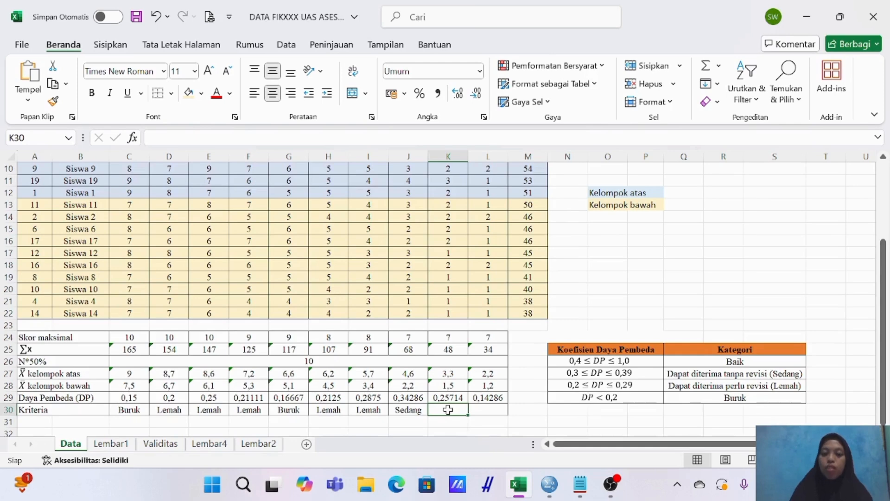
{"action": "type", "text": "Lemah"}
{"action": "key", "text": "Tab"}
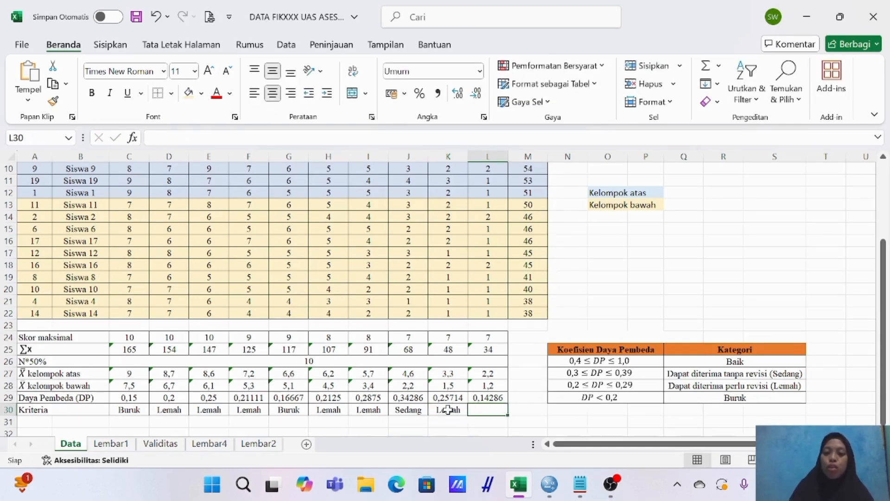
{"action": "type", "text": "Buruk"}
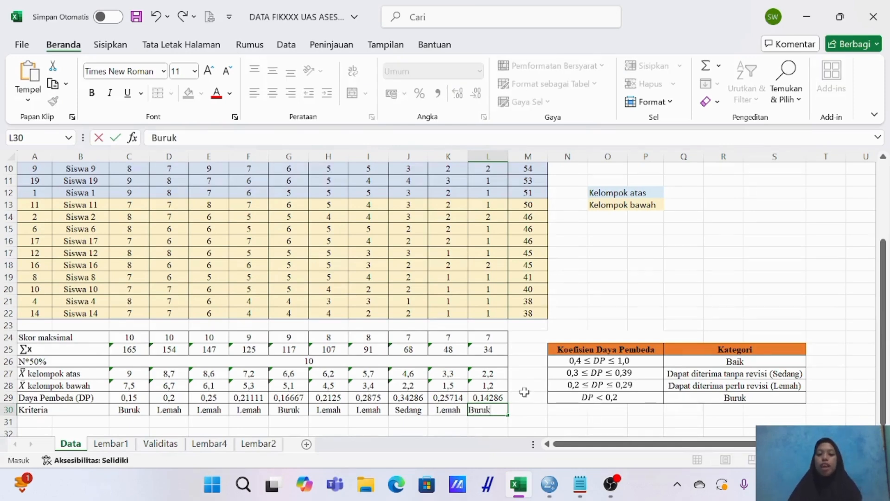
{"action": "left_click", "coordinate": [521, 411]}
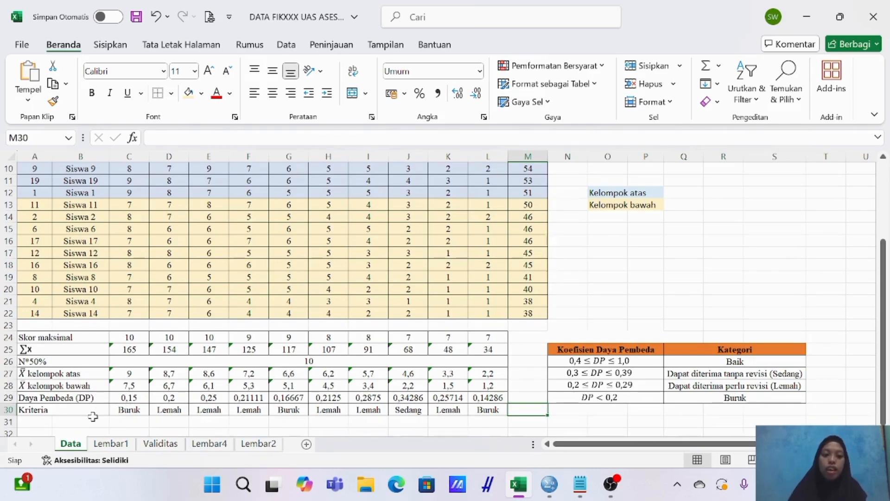
{"action": "scroll", "coordinate": [510, 372], "scroll_direction": "up", "scroll_amount": 3}
{"action": "scroll", "coordinate": [508, 372], "scroll_direction": "down", "scroll_amount": 2}
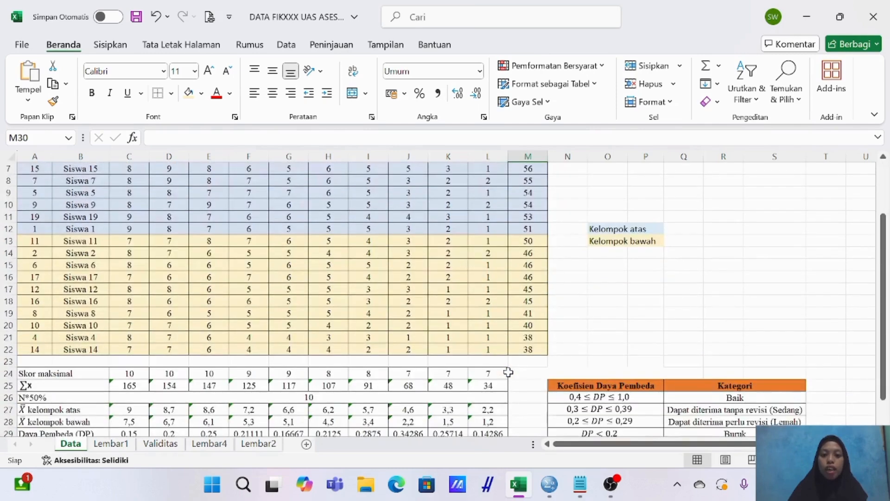
{"action": "scroll", "coordinate": [508, 372], "scroll_direction": "down", "scroll_amount": 1}
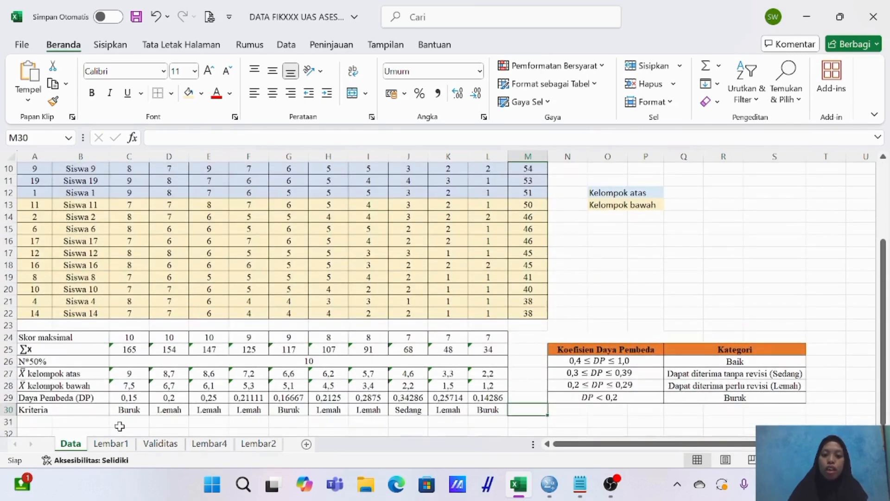